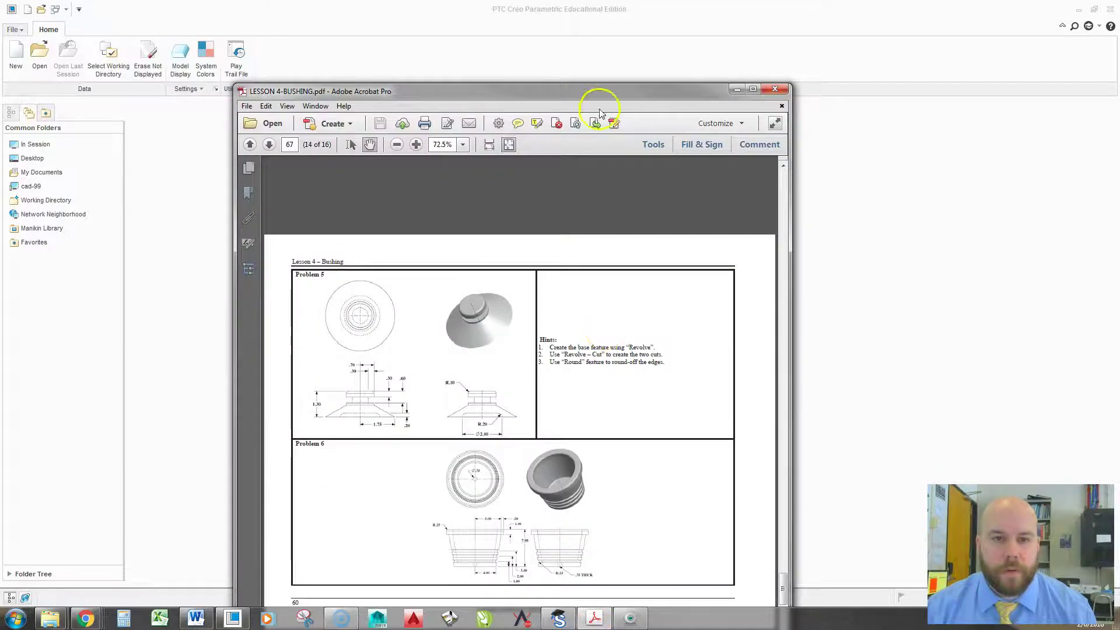
Maximize LESSON 4-BUSHING.pdf and zoom in on the Problem 6 flanged bushing drawing
drag(600, 92, 685, 16)
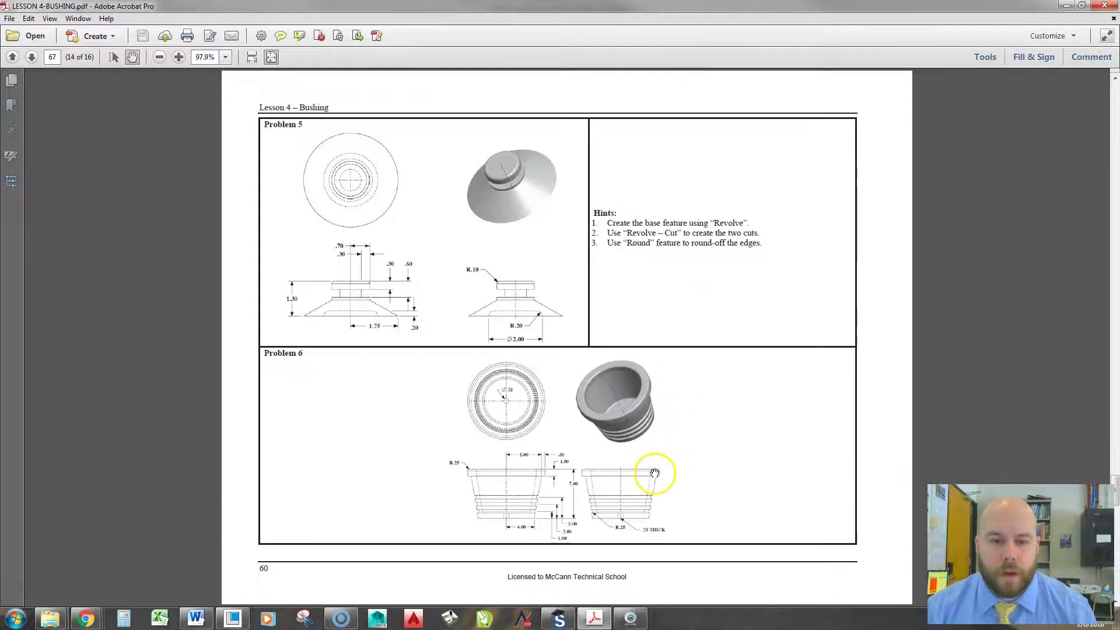
ctrl+scroll(655, 470, up, 5)
scroll(667, 357, down, 1)
ctrl+scroll(668, 399, up, 3)
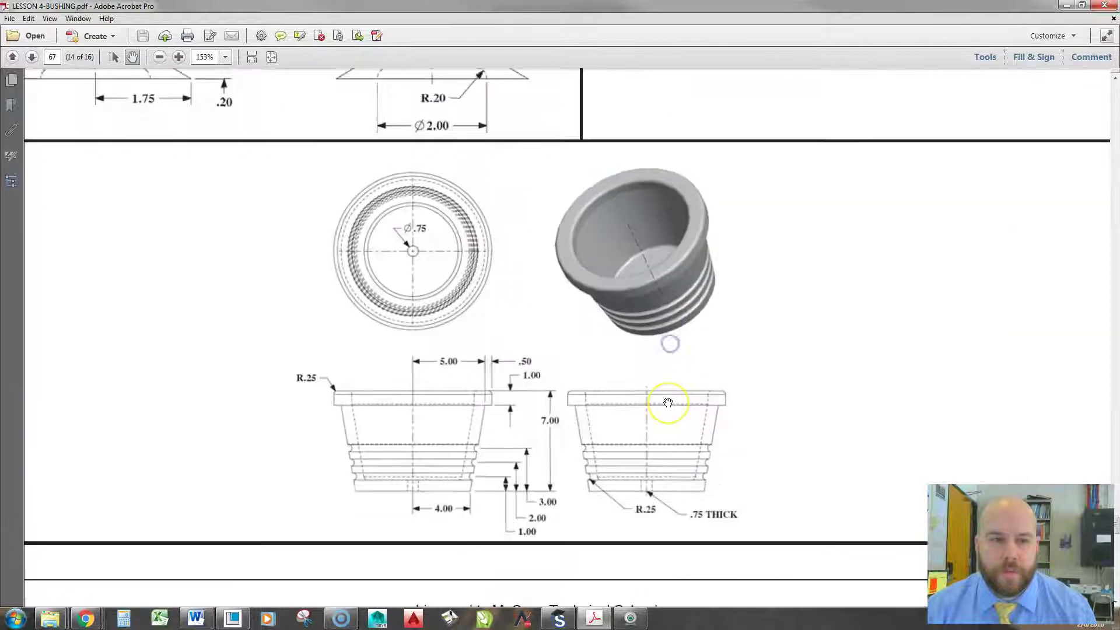
ctrl+scroll(669, 399, down, 1)
scroll(669, 369, down, 1)
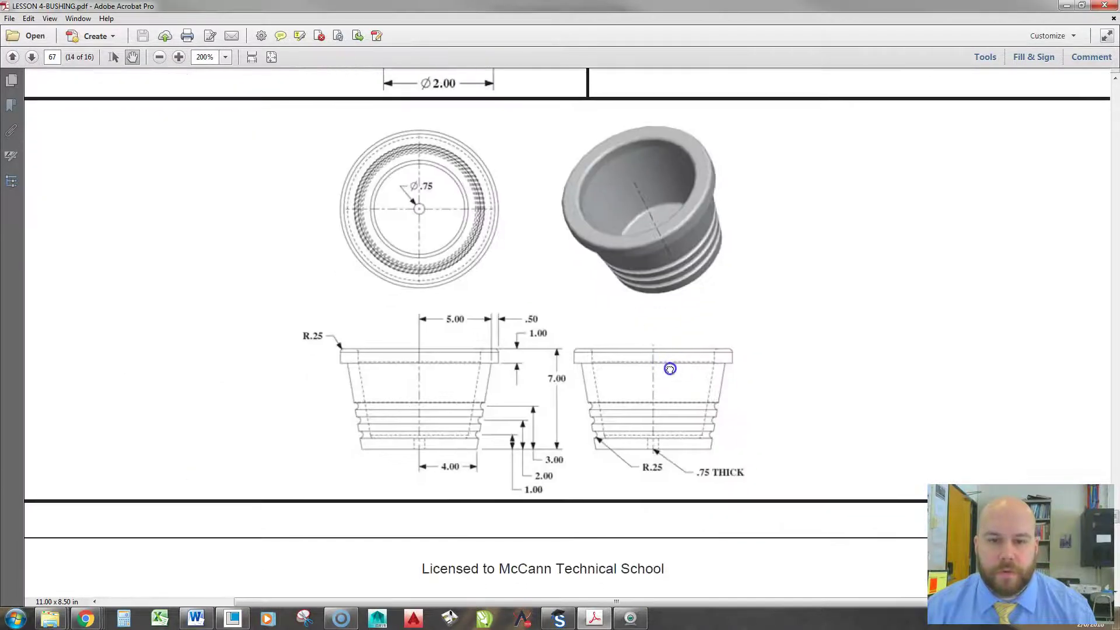
drag(796, 217, 790, 236)
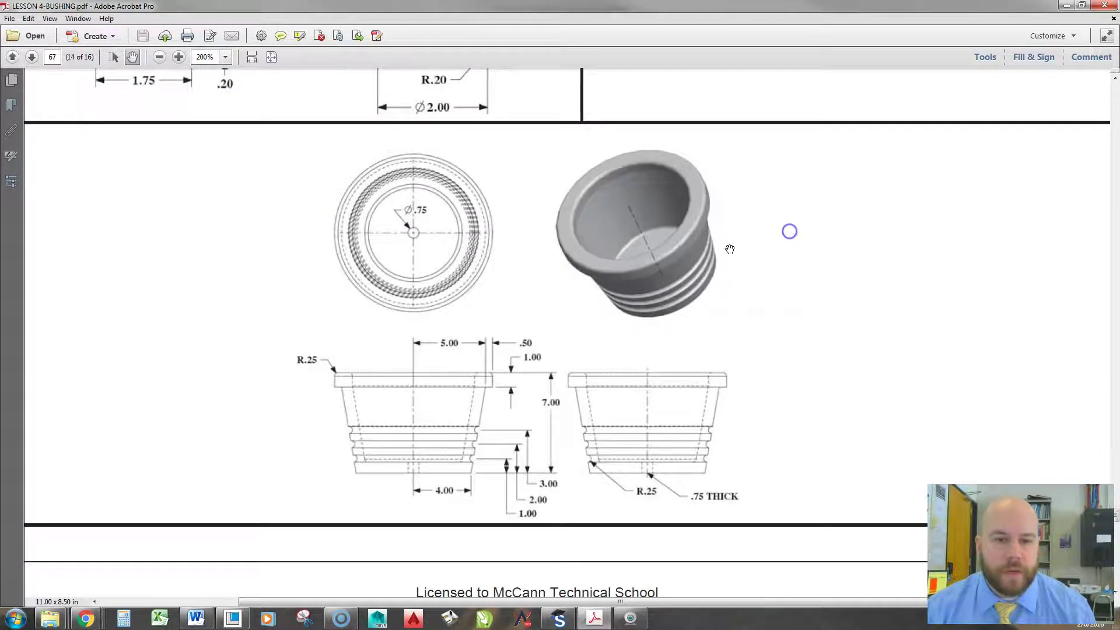
mouse_move(382, 348)
mouse_down()
mouse_move(651, 348)
mouse_move(366, 352)
mouse_move(299, 235)
mouse_move(375, 313)
mouse_up()
scroll(388, 313, up, 2)
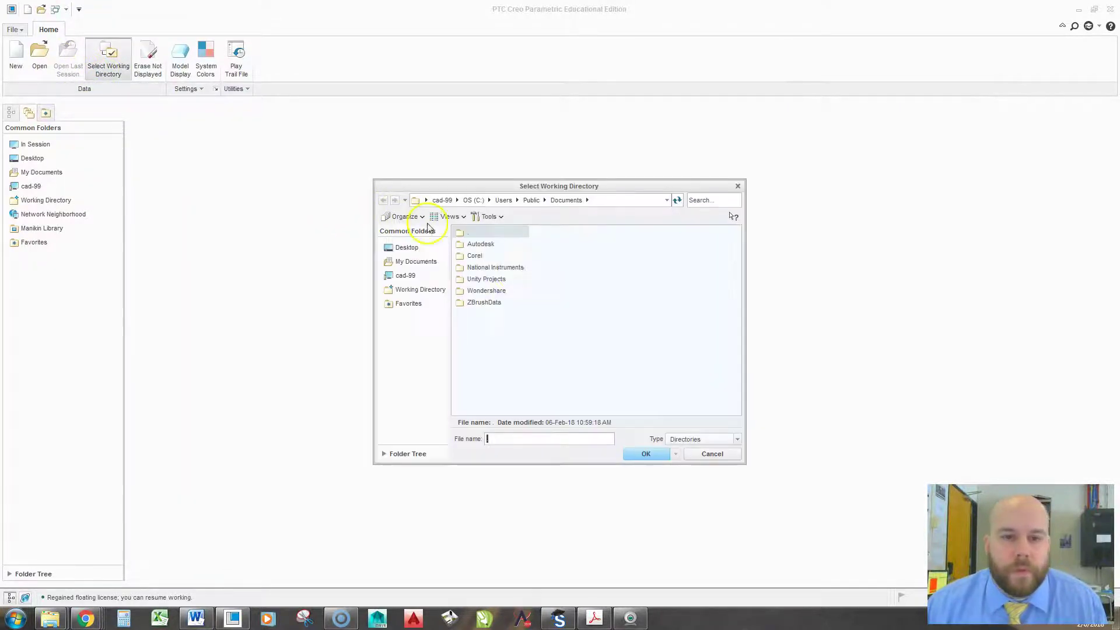
Set My Documents\CAD as the working directory and dismiss the license warning
click(415, 261)
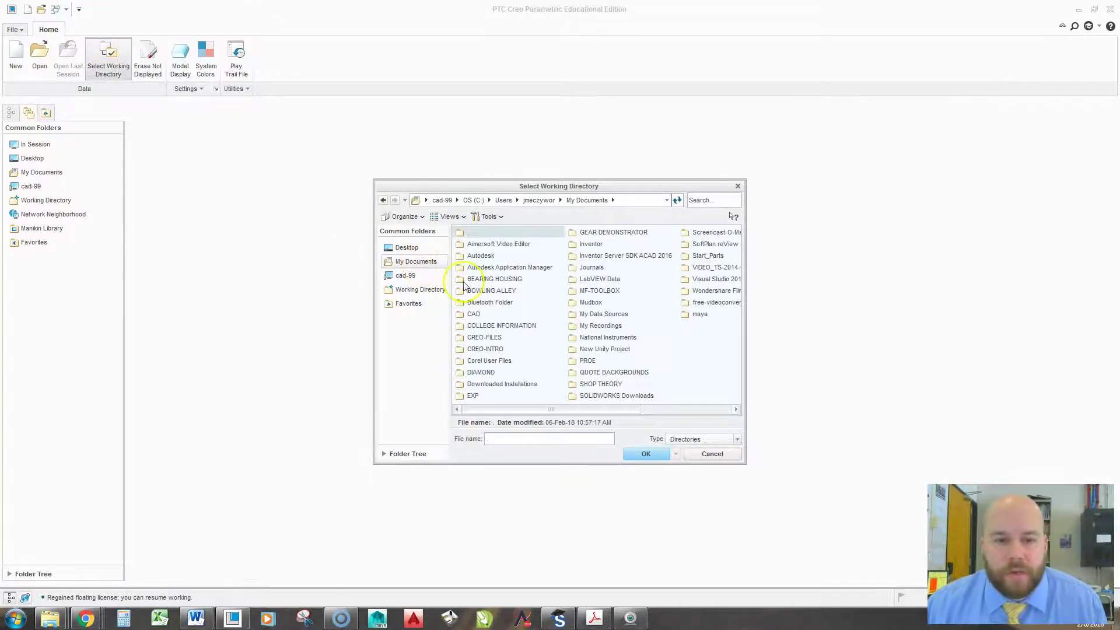
double_click(473, 313)
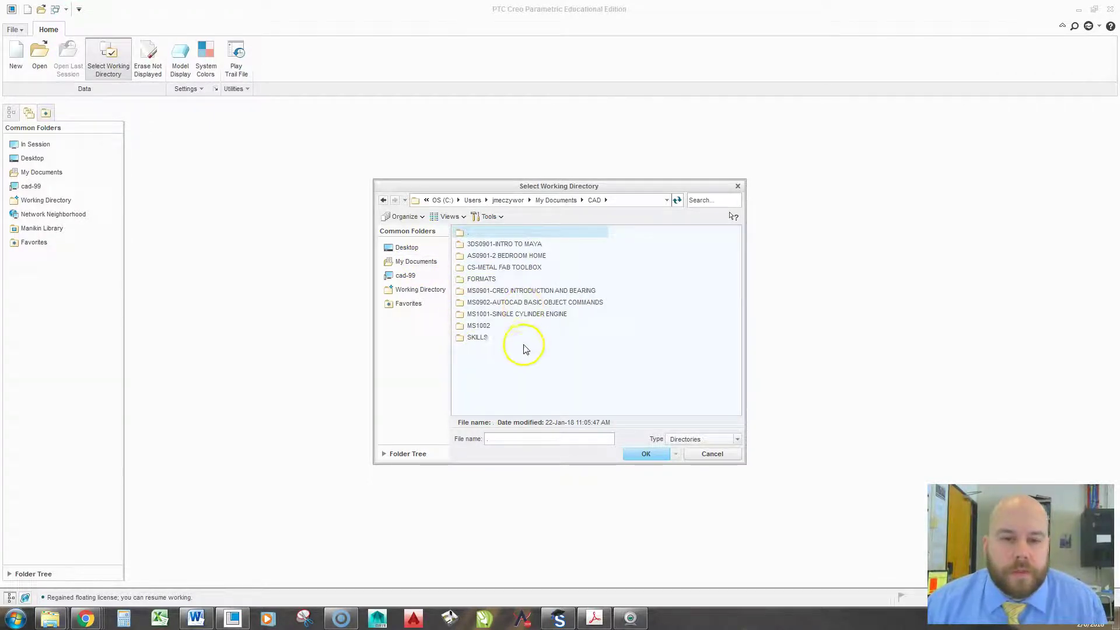
click(636, 454)
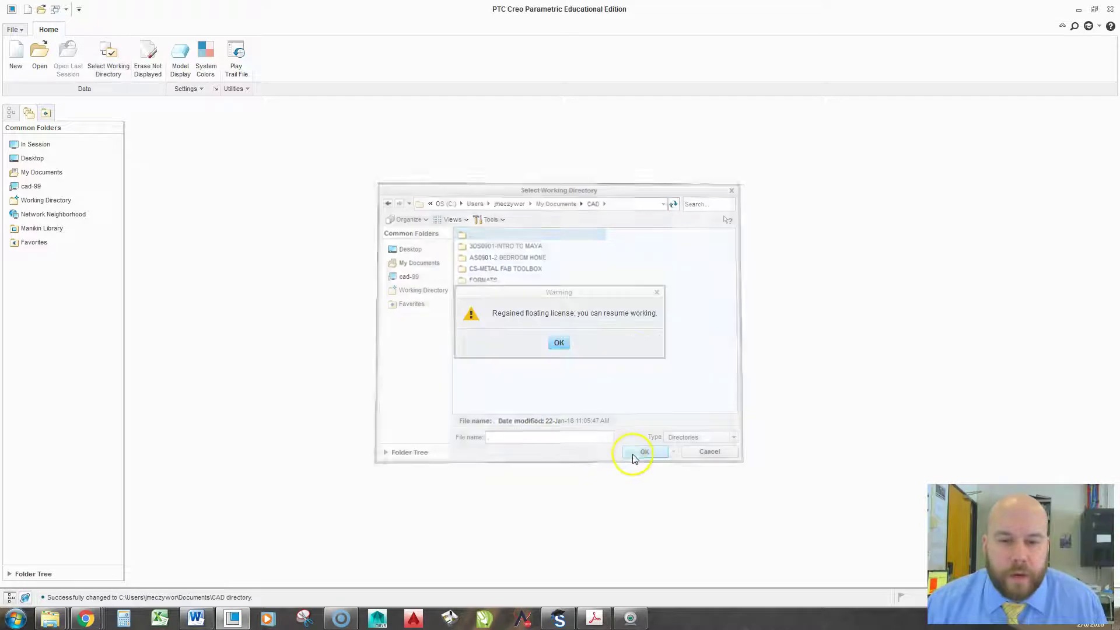
click(556, 343)
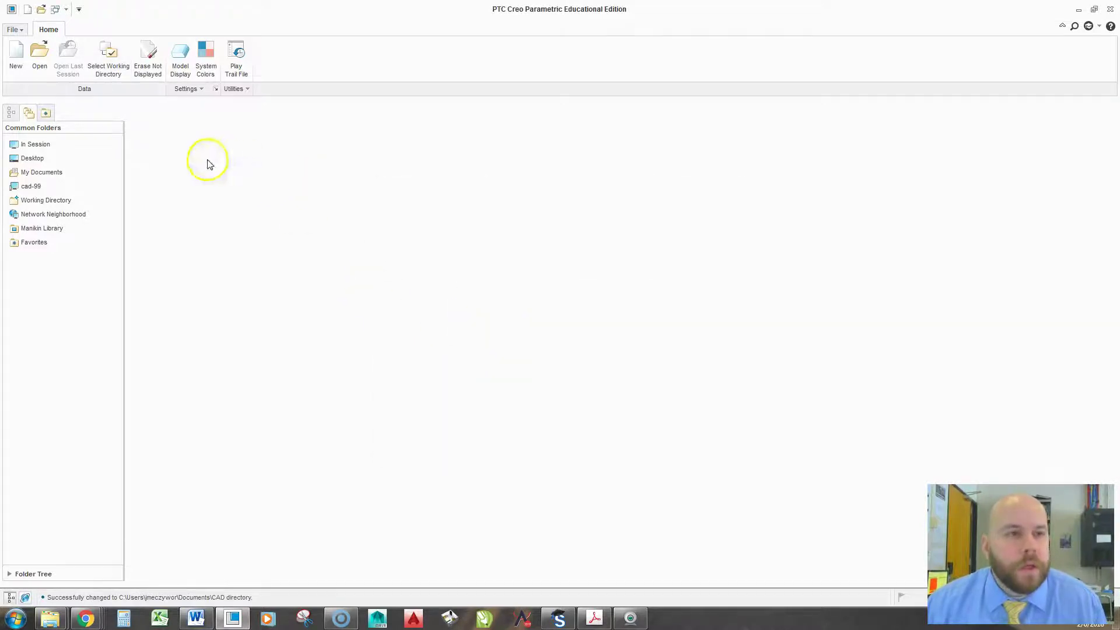
Create the new solid part MS0903-4, then bring the bushing PDF back up
click(16, 57)
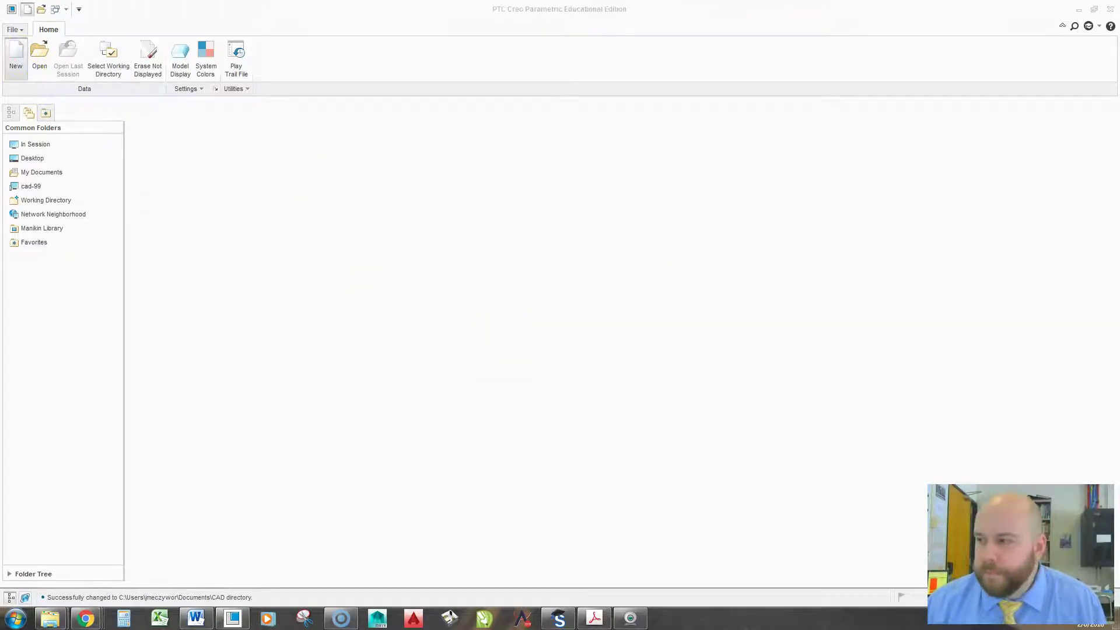
drag(575, 175, 540, 181)
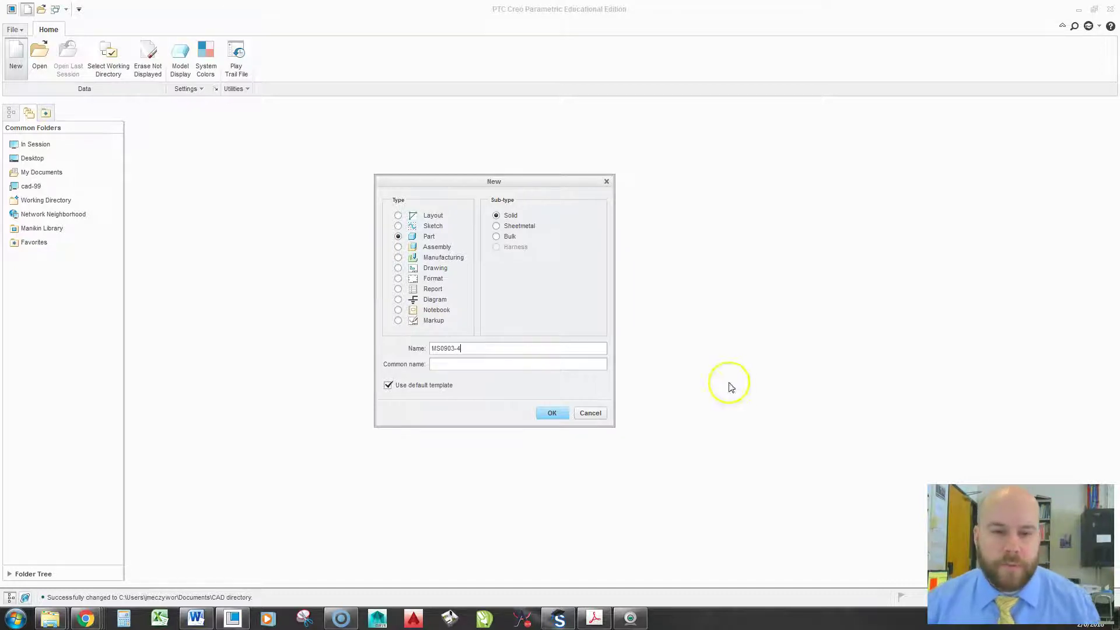
click(552, 413)
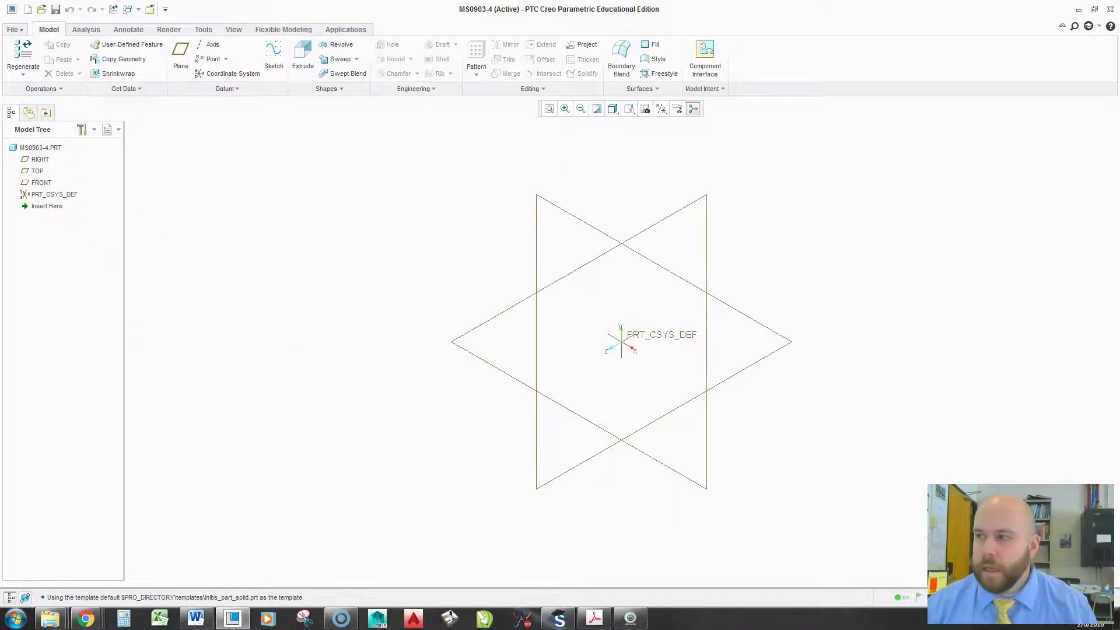
click(595, 618)
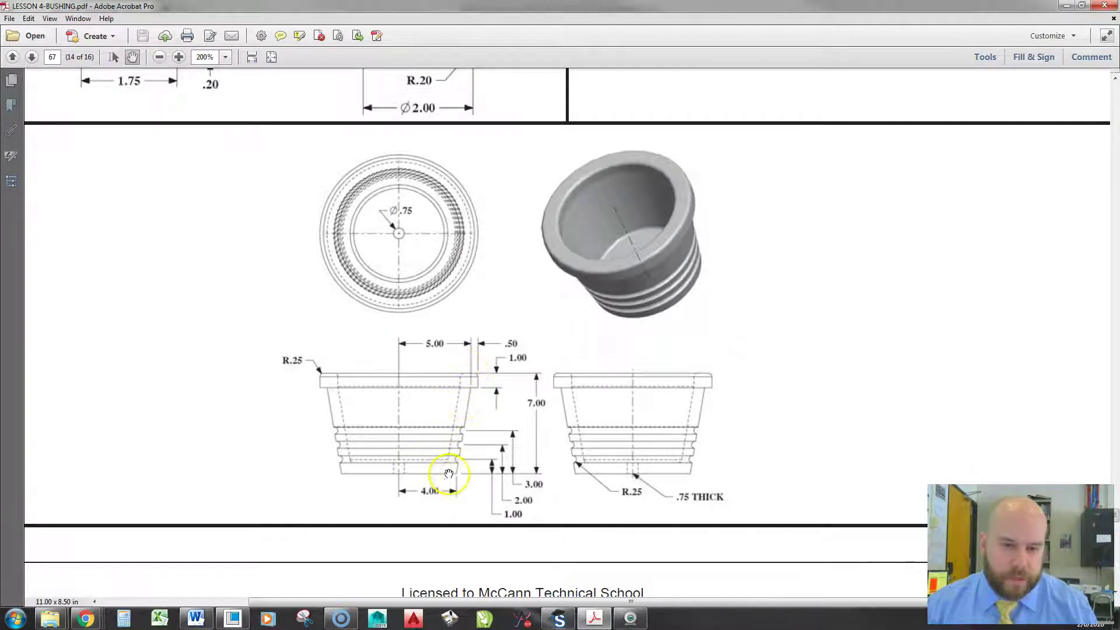
Zoom to 600% on the left section view and choose the Line drawing markup
ctrl+scroll(448, 473, up, 3)
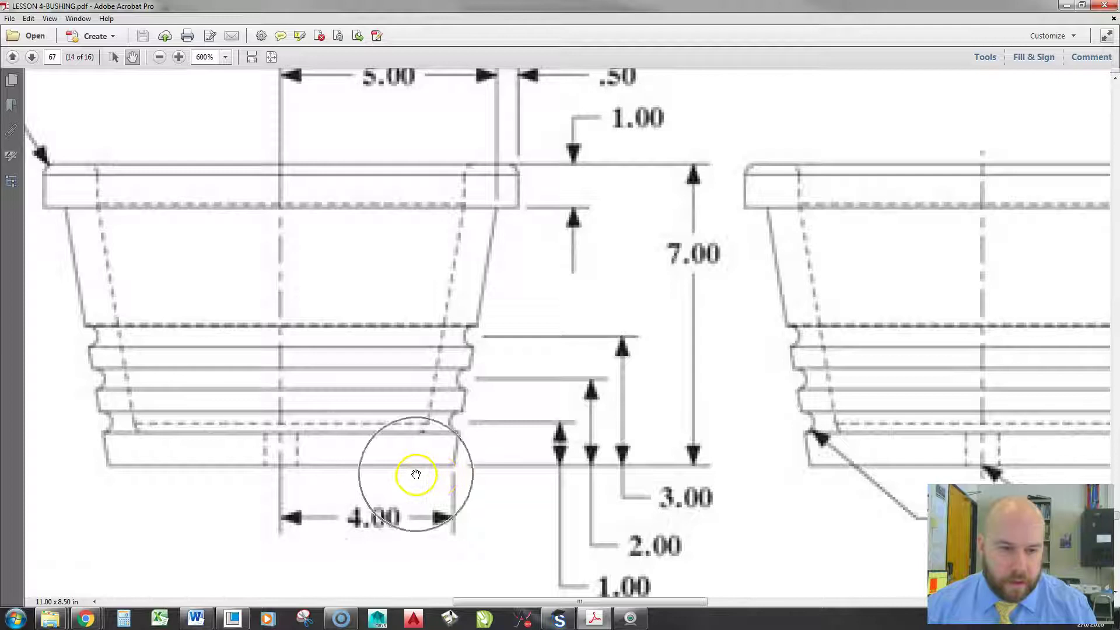
drag(415, 474, 487, 465)
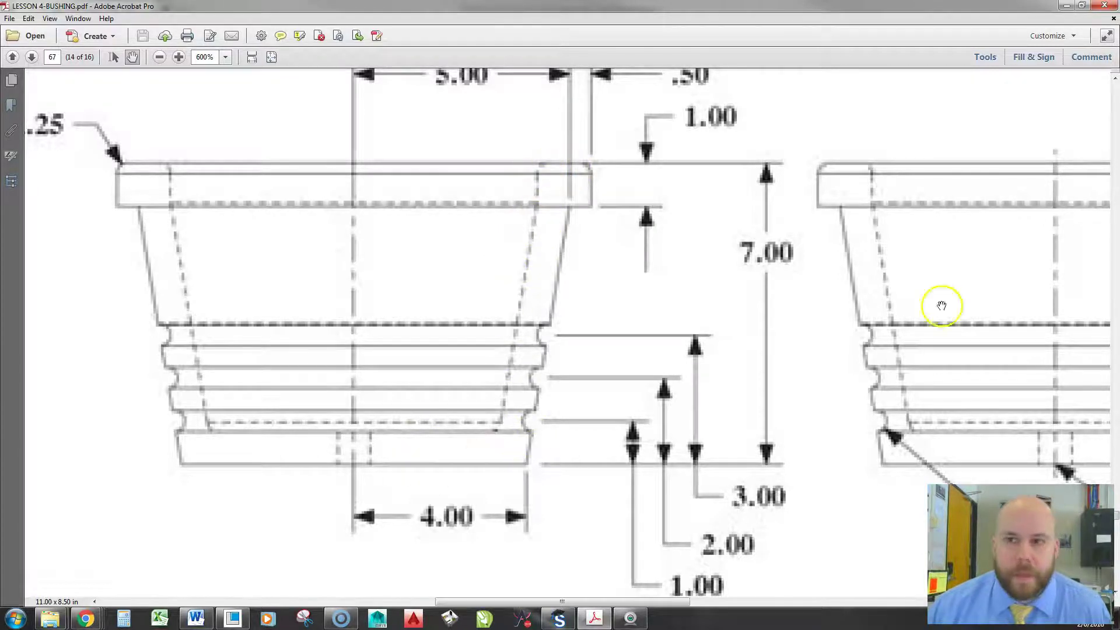
click(1089, 59)
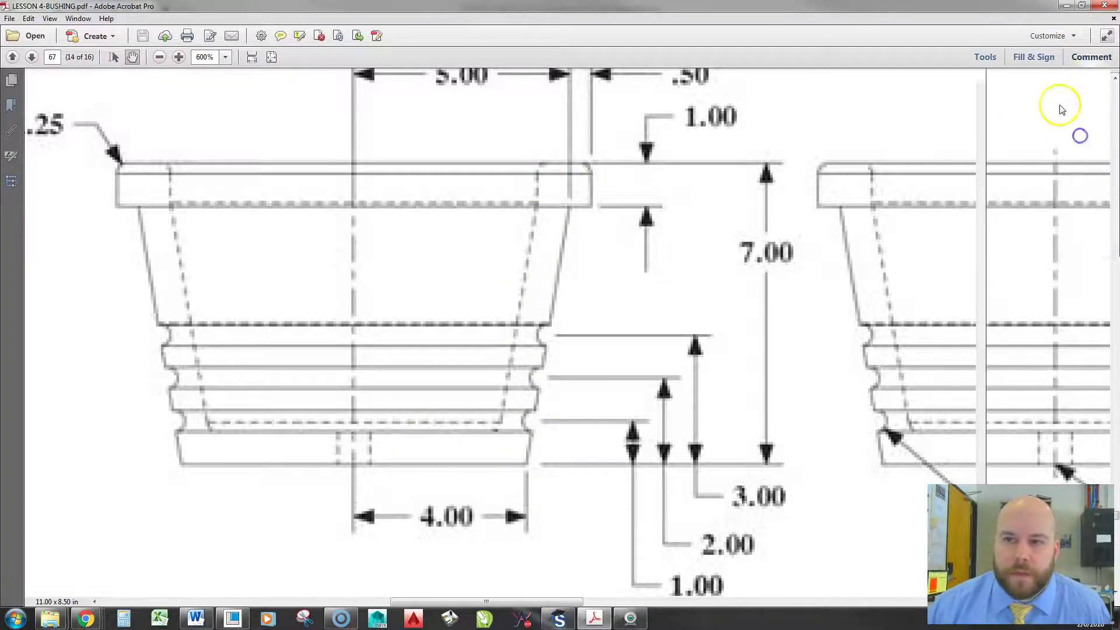
click(1037, 187)
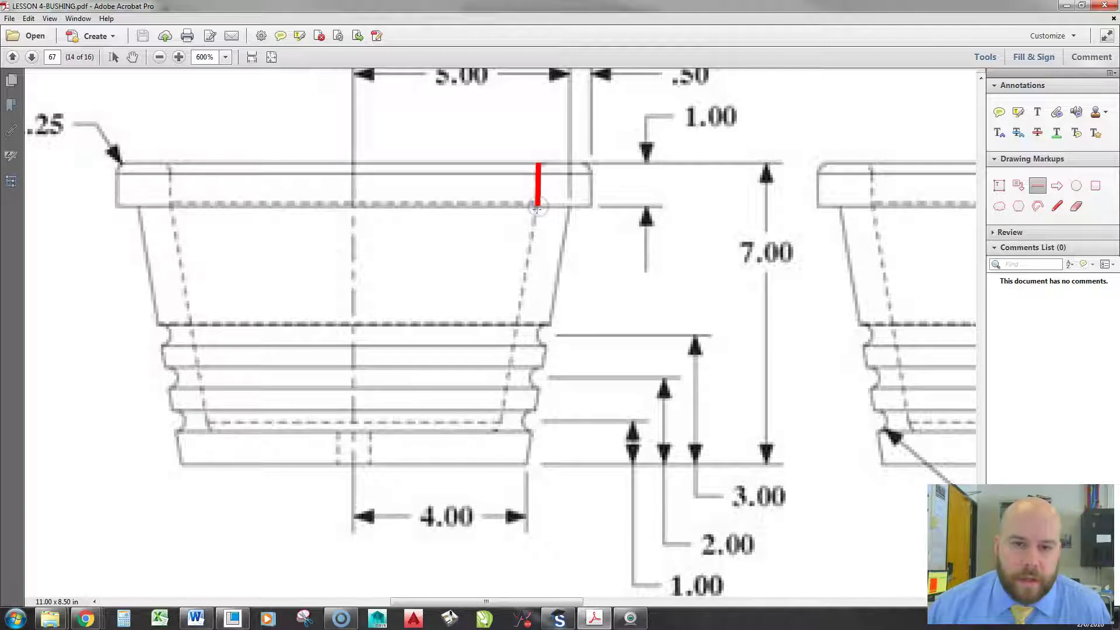
Draw a red line markup across the flange thickness, then undo it
drag(537, 208, 537, 207)
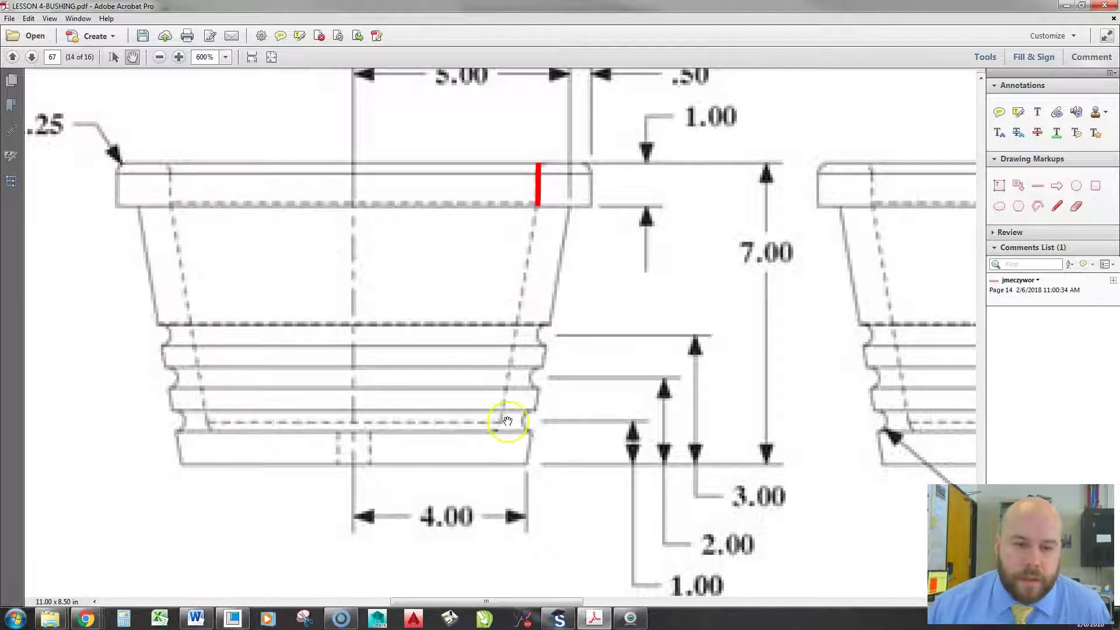
click(1037, 185)
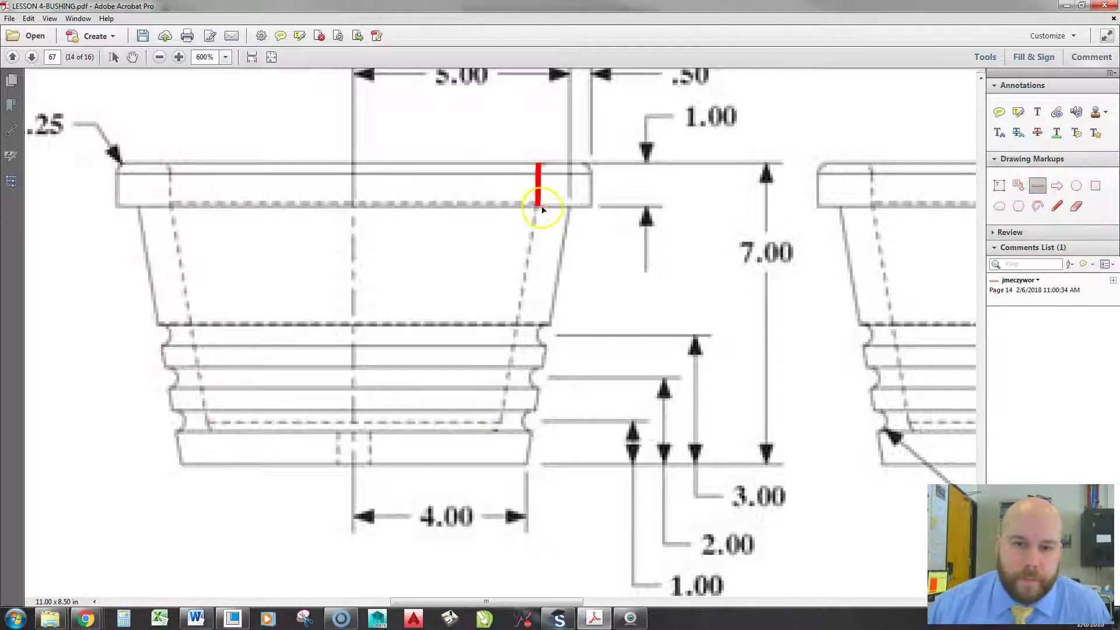
click(537, 209)
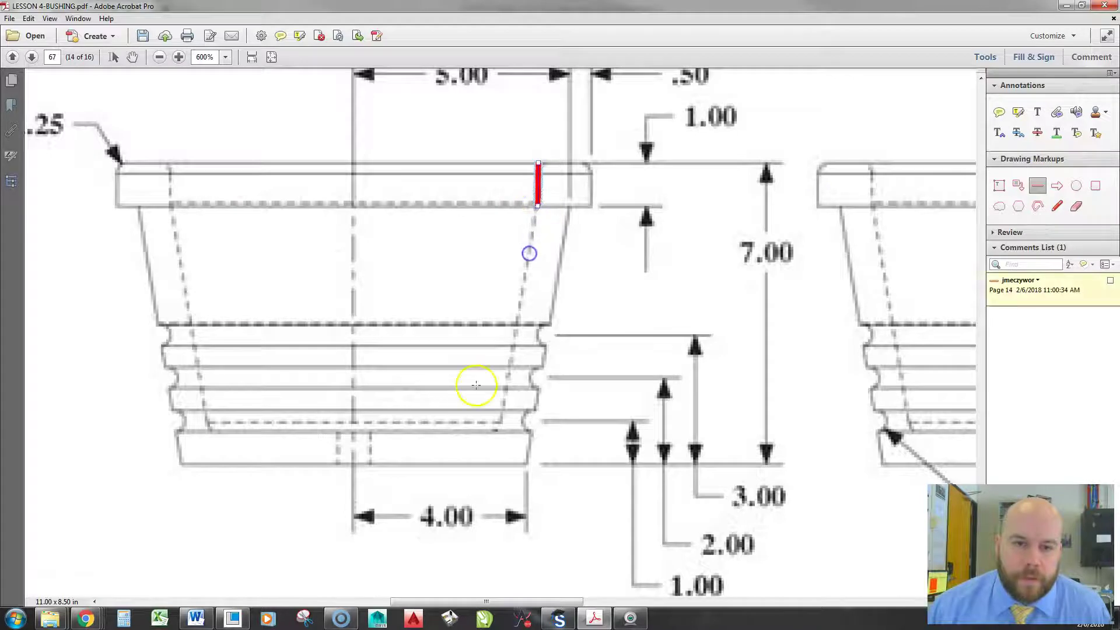
click(787, 350)
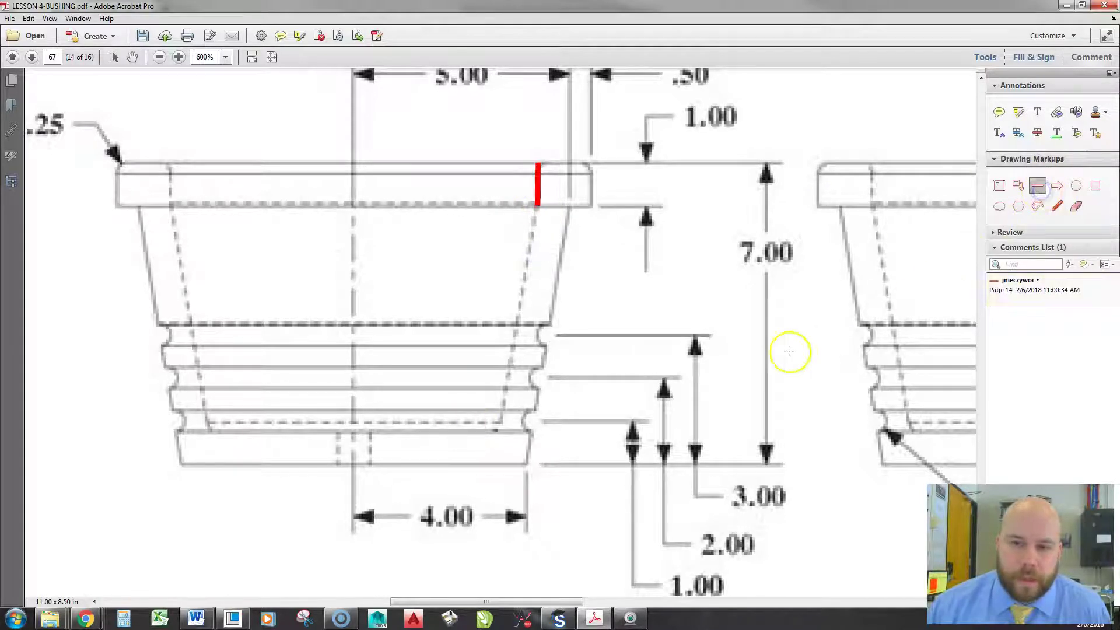
click(1057, 206)
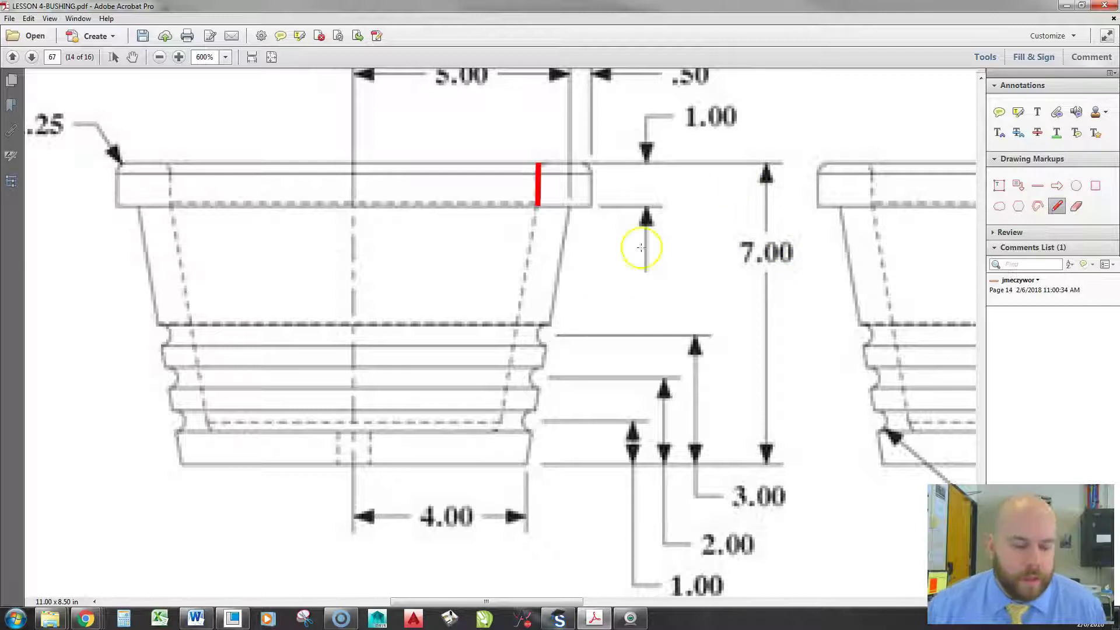
key(ctrl+z)
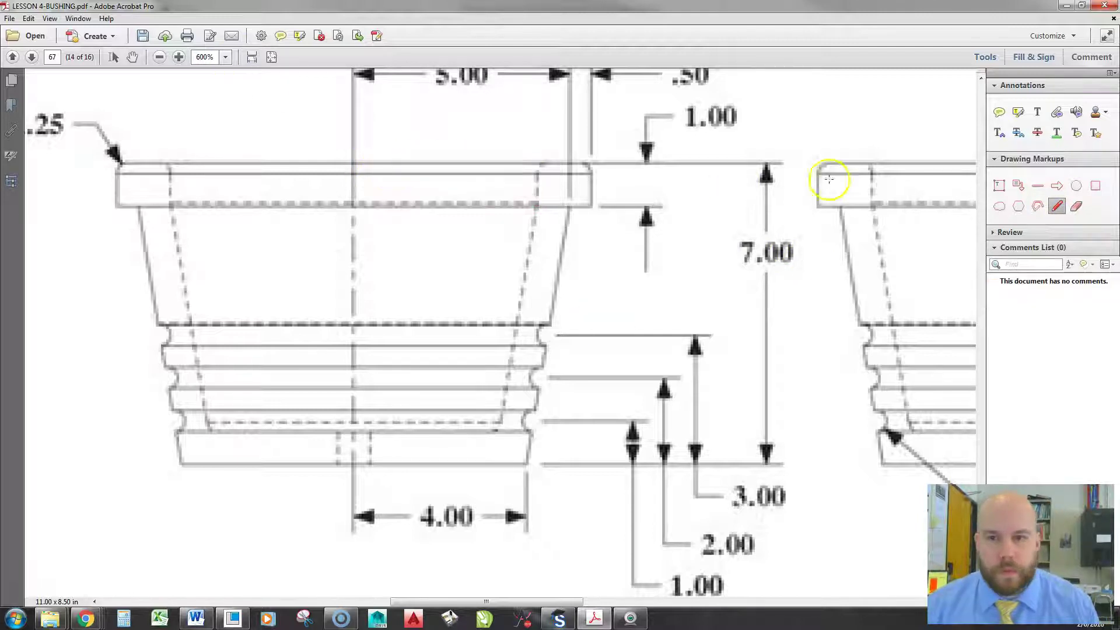
Trace the bushing's half-section profile with the pencil markup, then delete that red outline
click(540, 179)
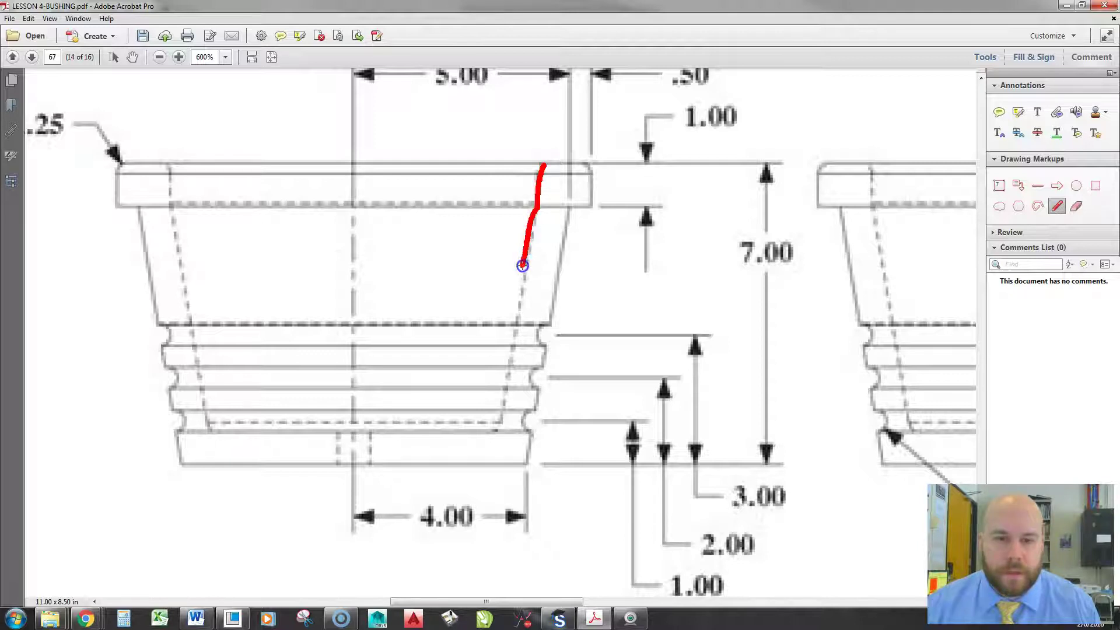
drag(522, 265, 515, 329)
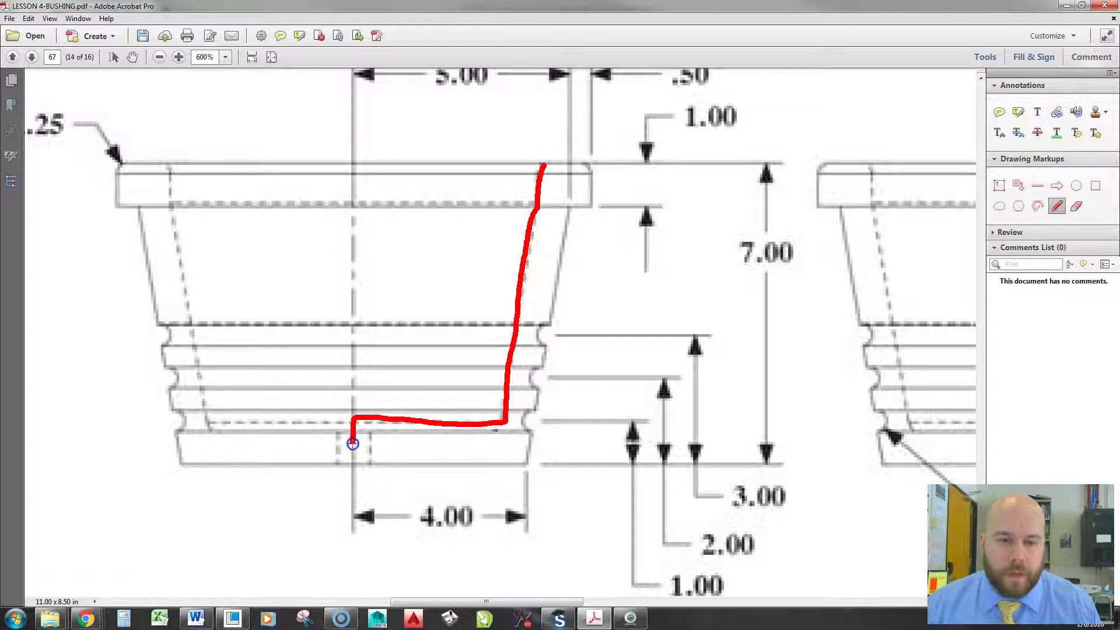
drag(354, 462, 500, 464)
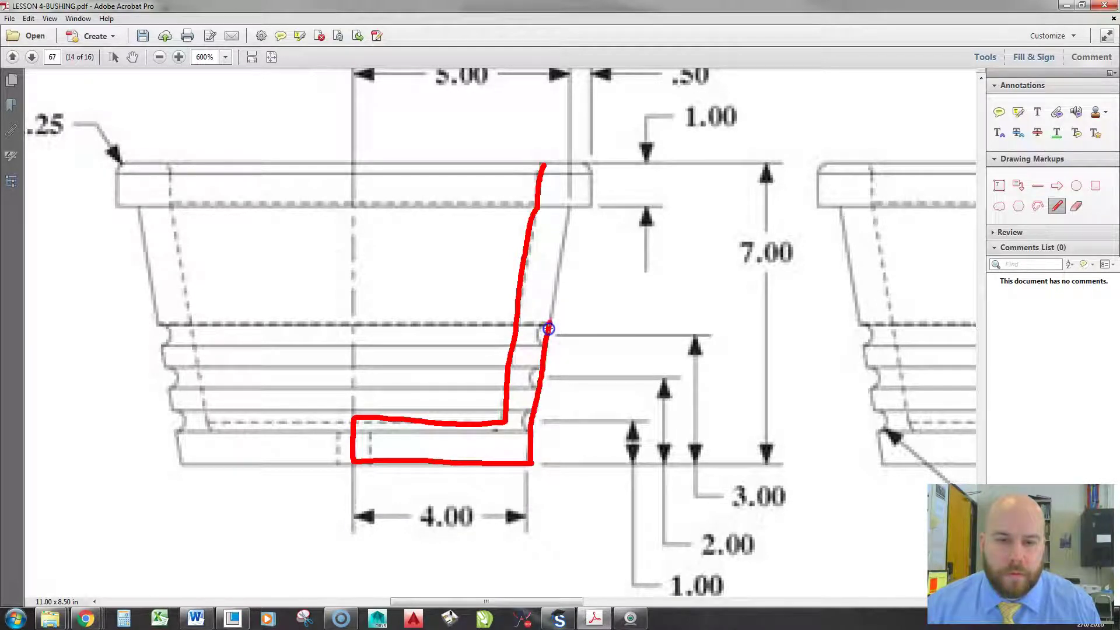
drag(548, 328, 570, 207)
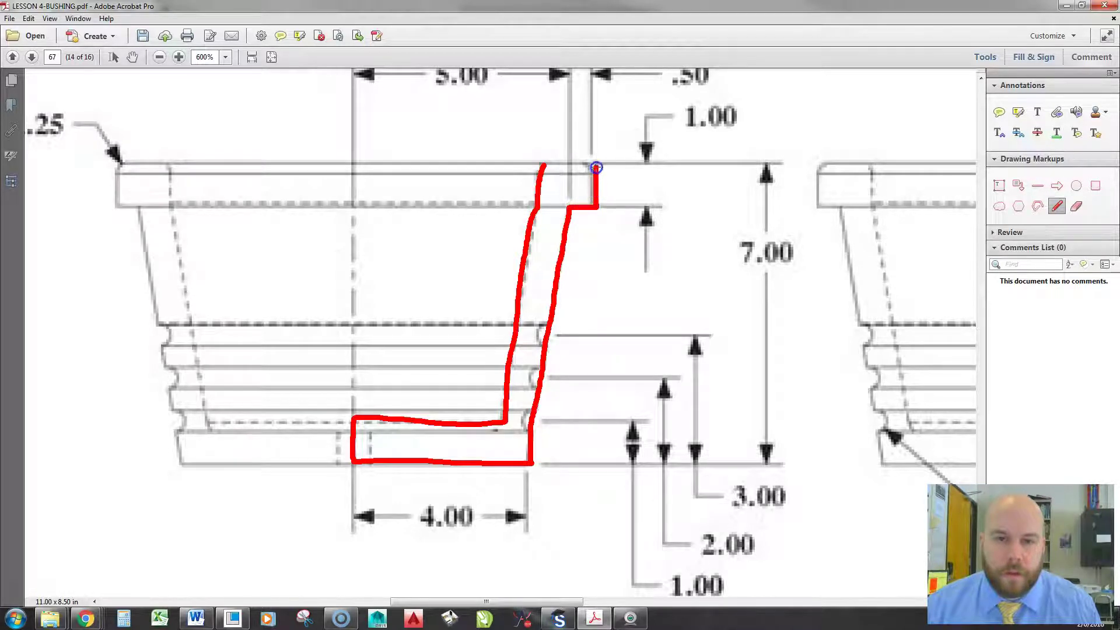
drag(543, 164, 543, 165)
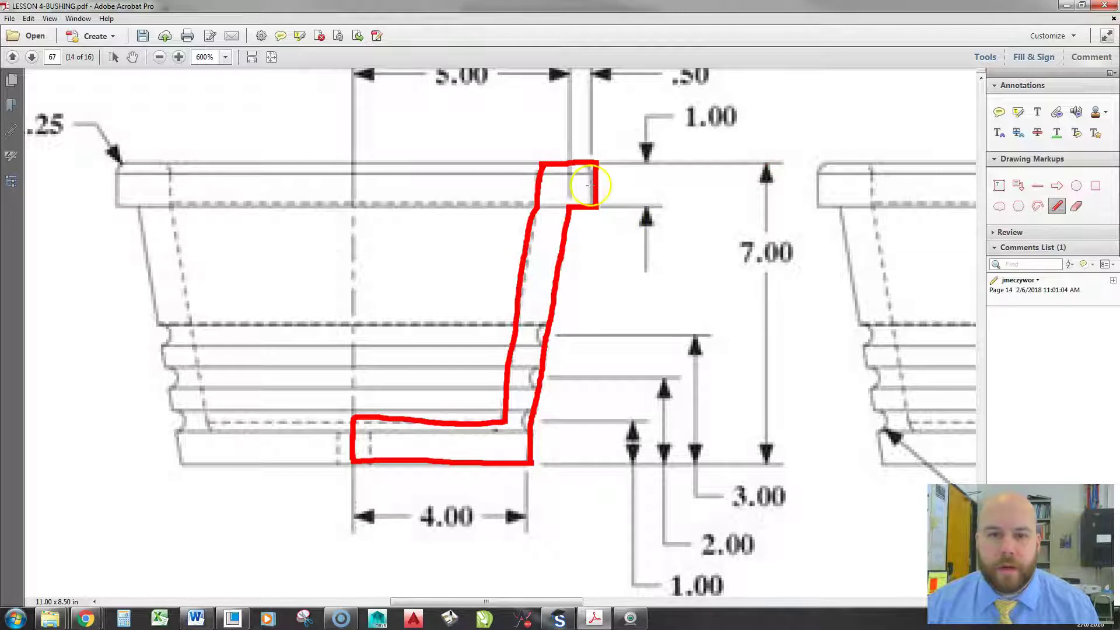
drag(595, 185, 594, 183)
key(Delete)
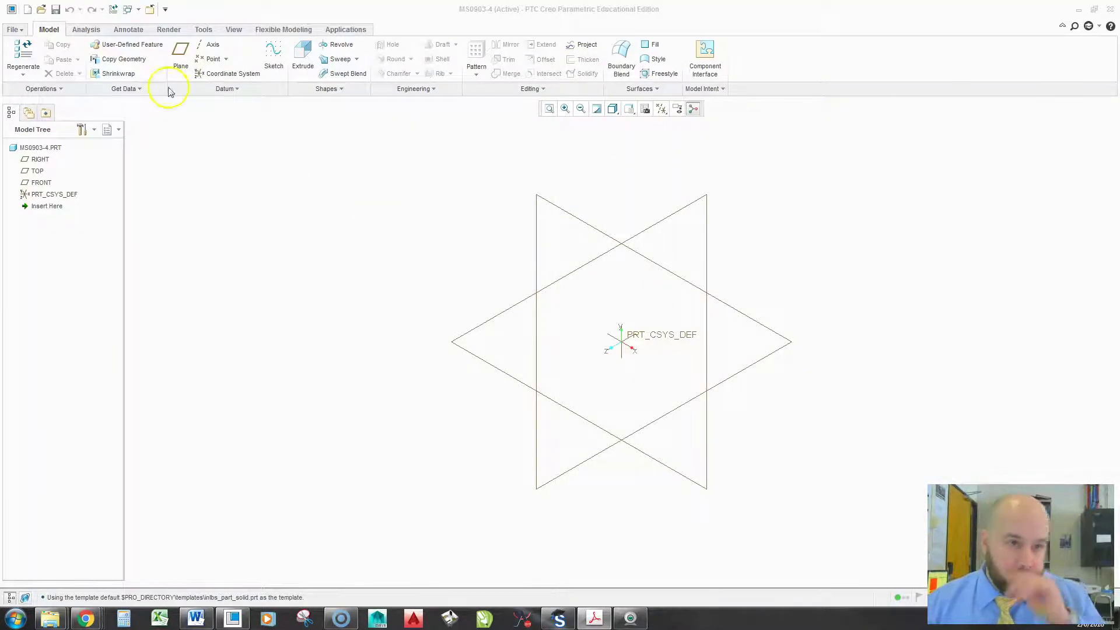
Start Revolve 1 with an internal sketch on FRONT, oriented flat to the screen
click(337, 45)
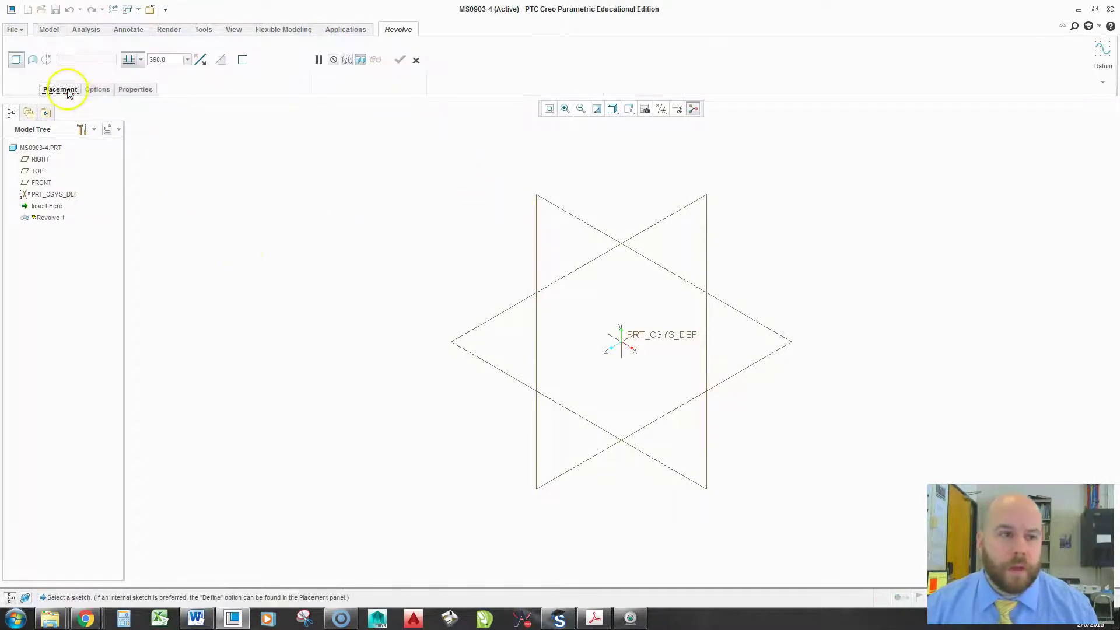
click(69, 89)
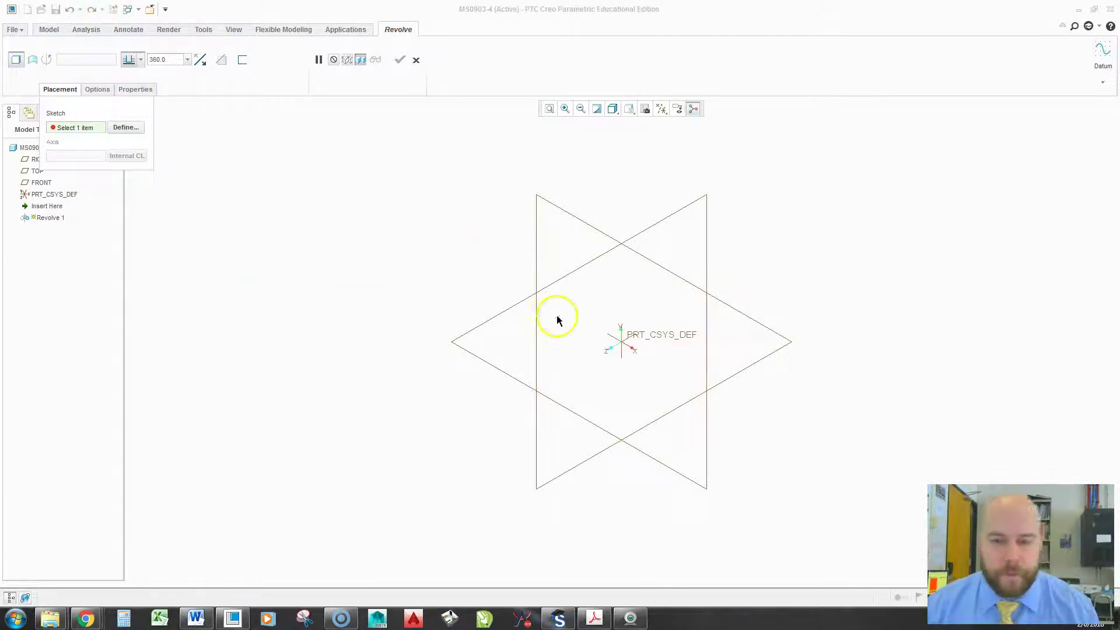
right_click(786, 244)
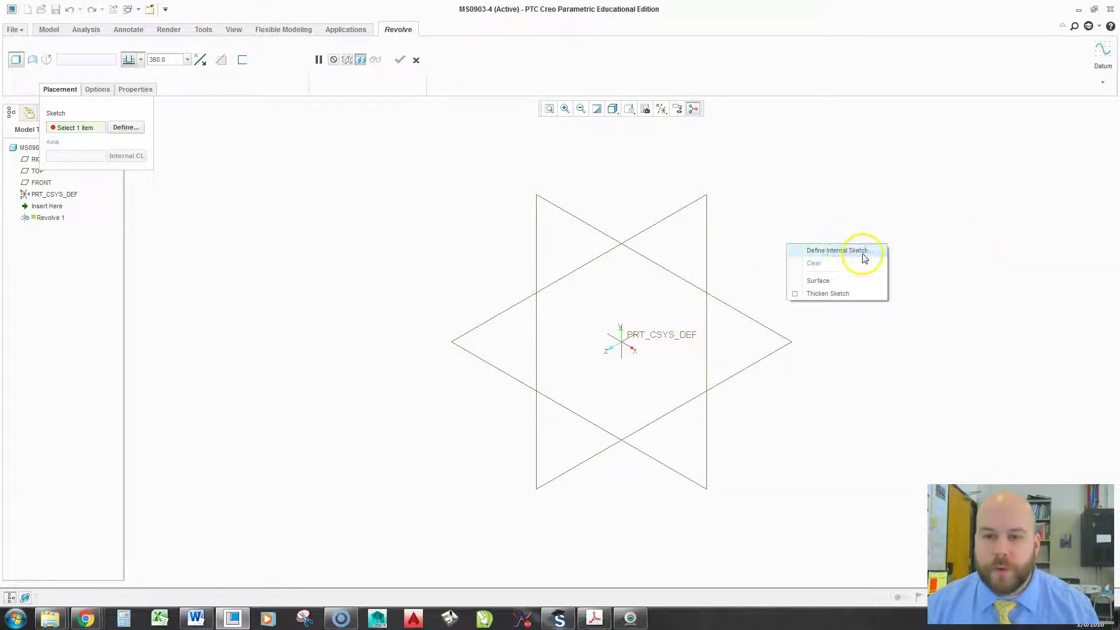
click(385, 197)
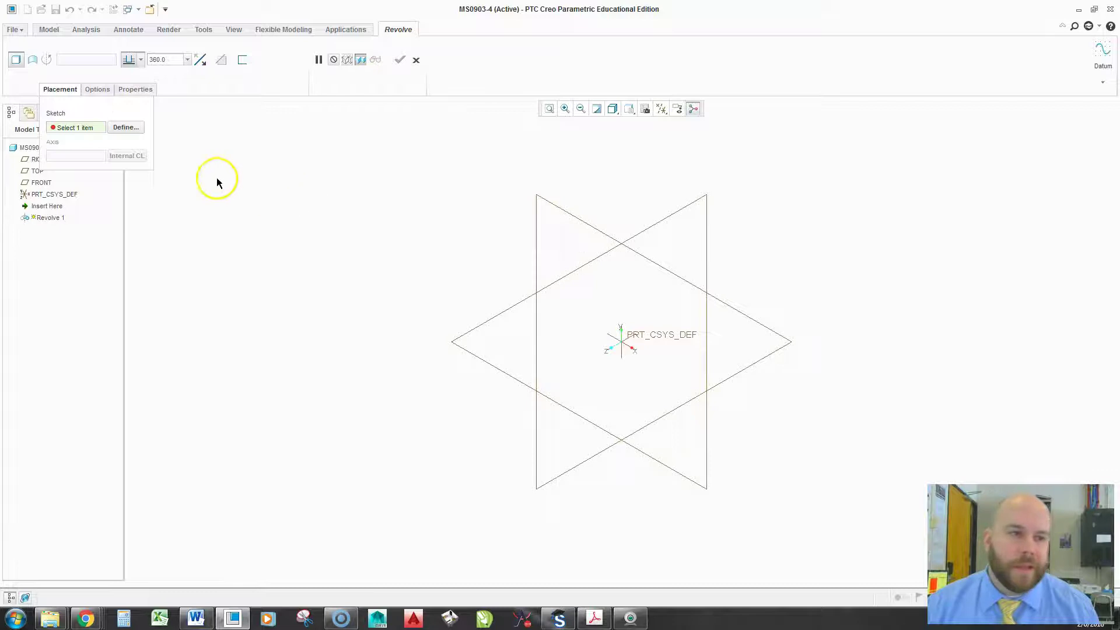
right_click(796, 202)
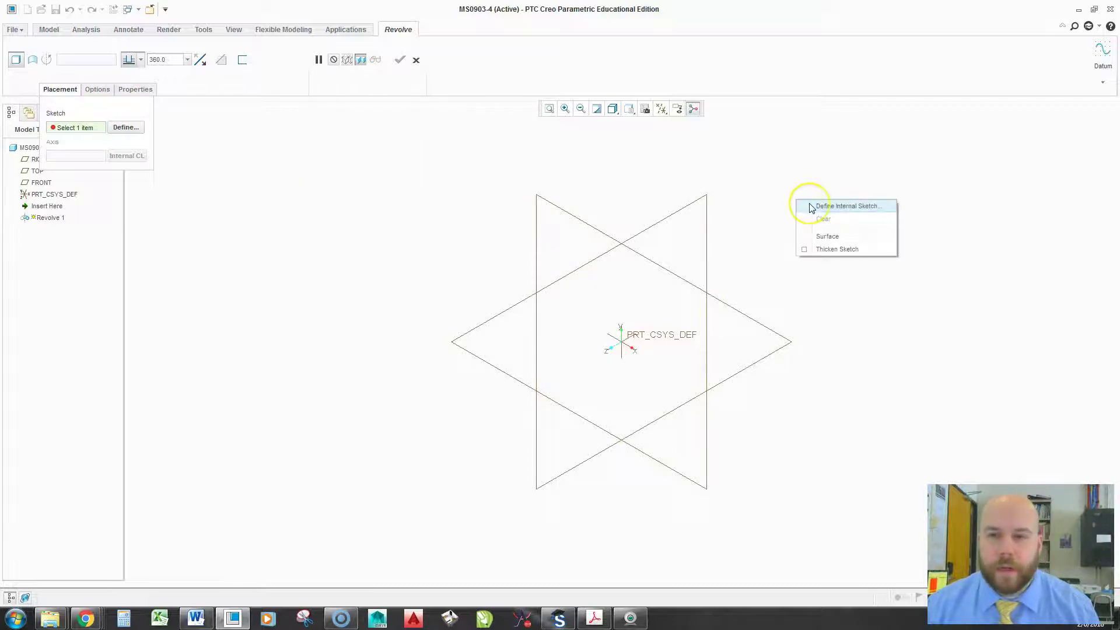
click(811, 207)
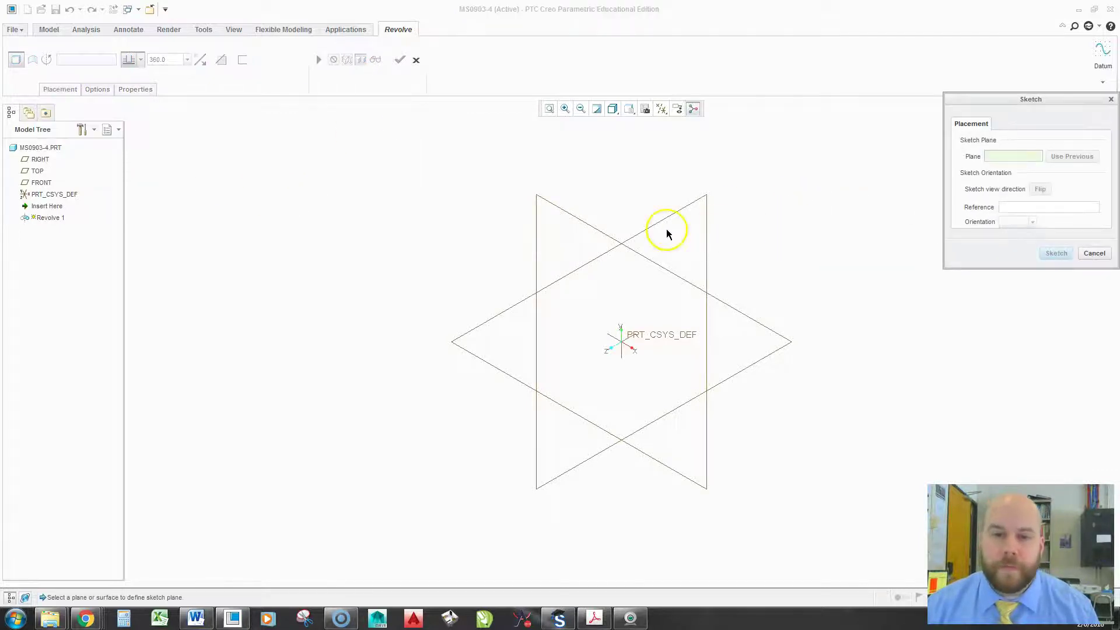
click(590, 229)
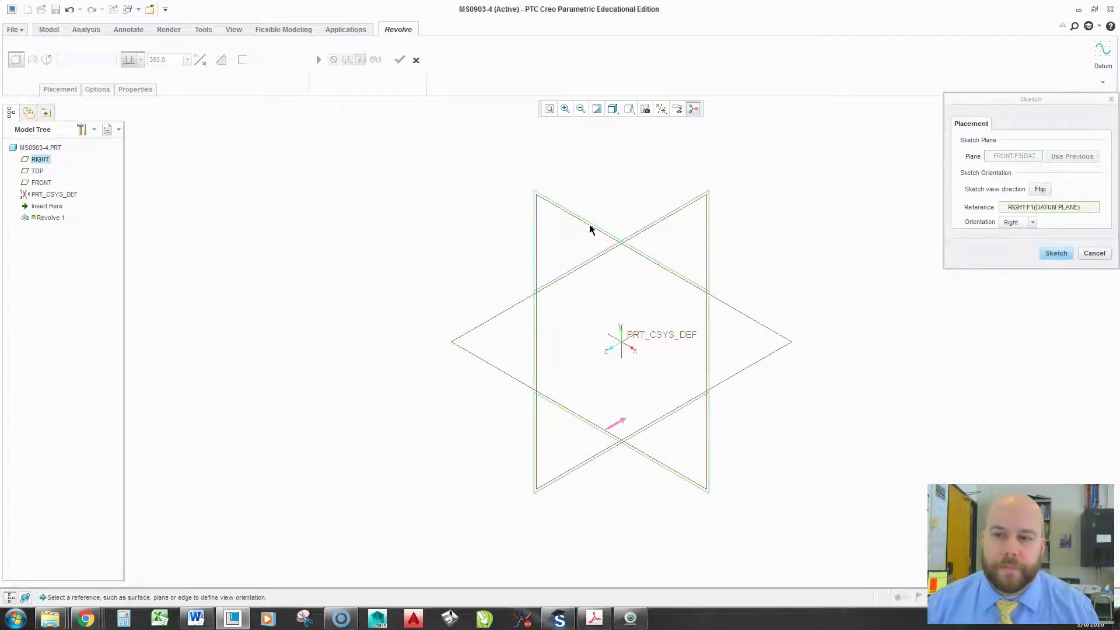
click(1056, 254)
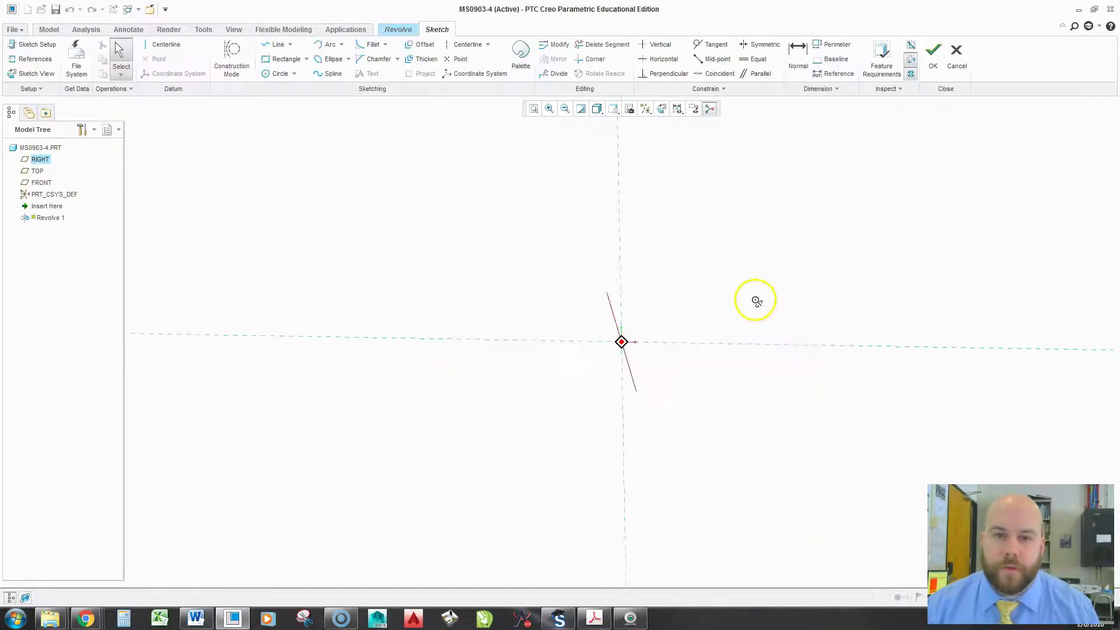
key(ctrl+d)
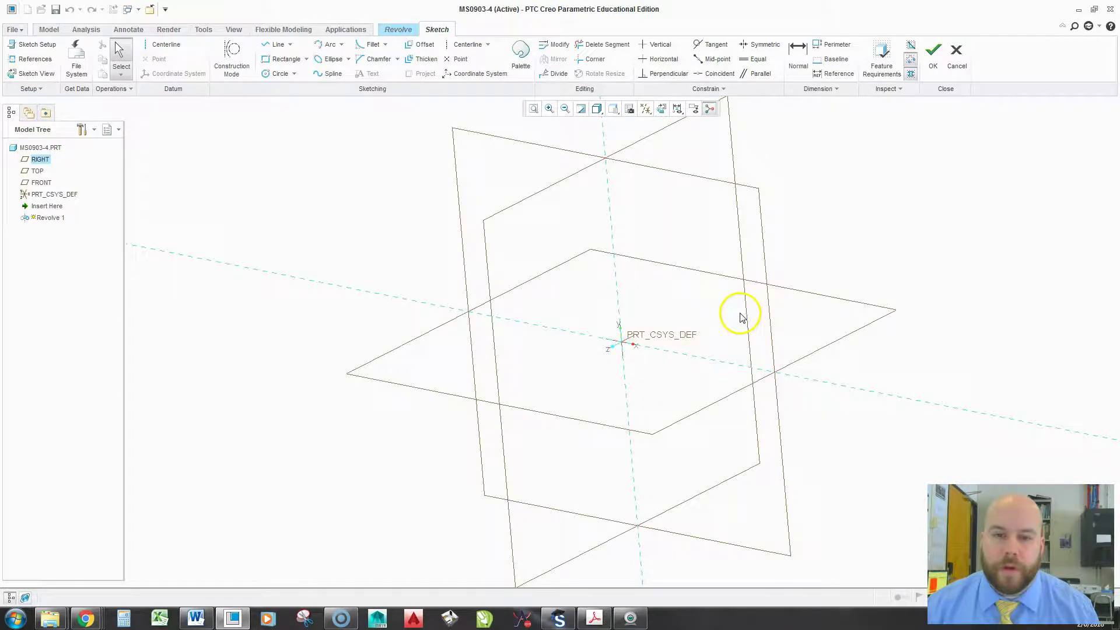
click(661, 109)
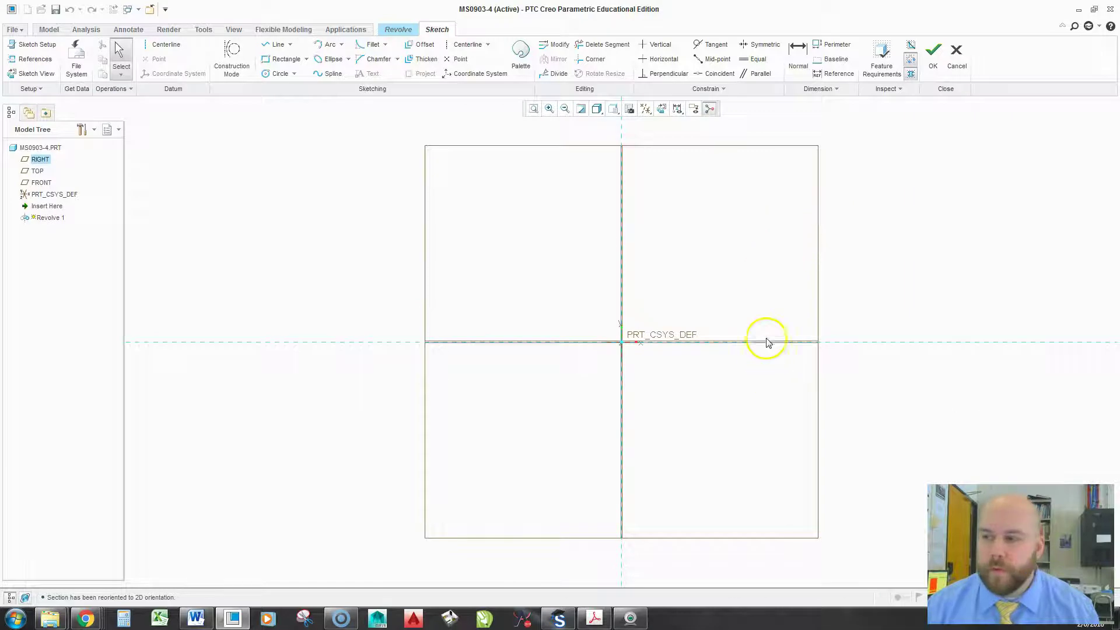
Check the drawing, then place a vertical centerline along the axis through the origin
click(157, 49)
key(alt+Tab)
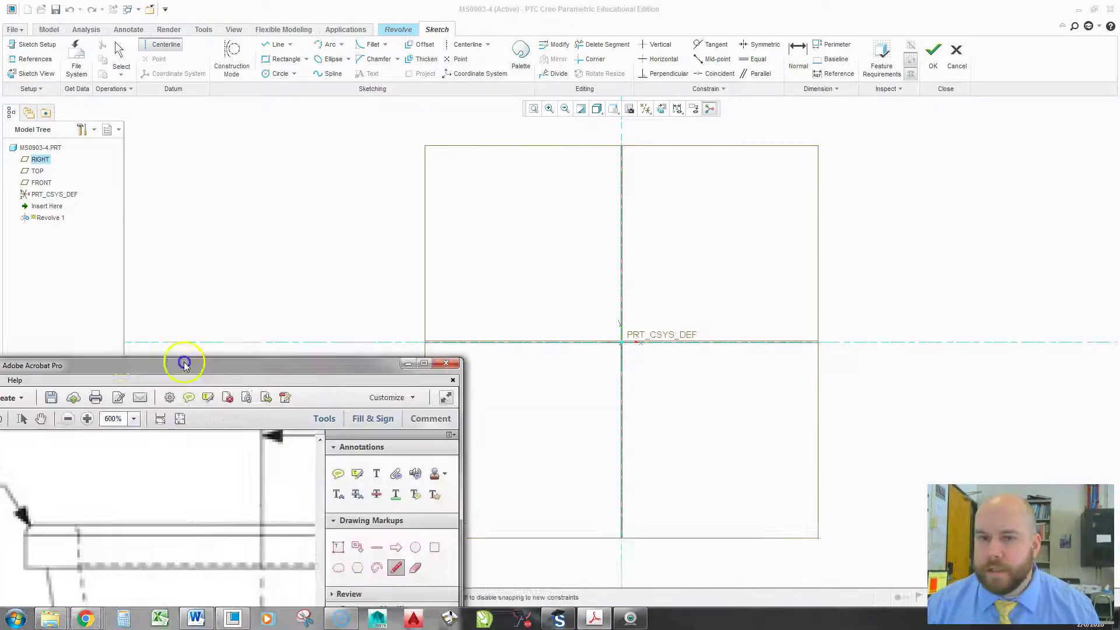
ctrl+scroll(583, 380, down, 3)
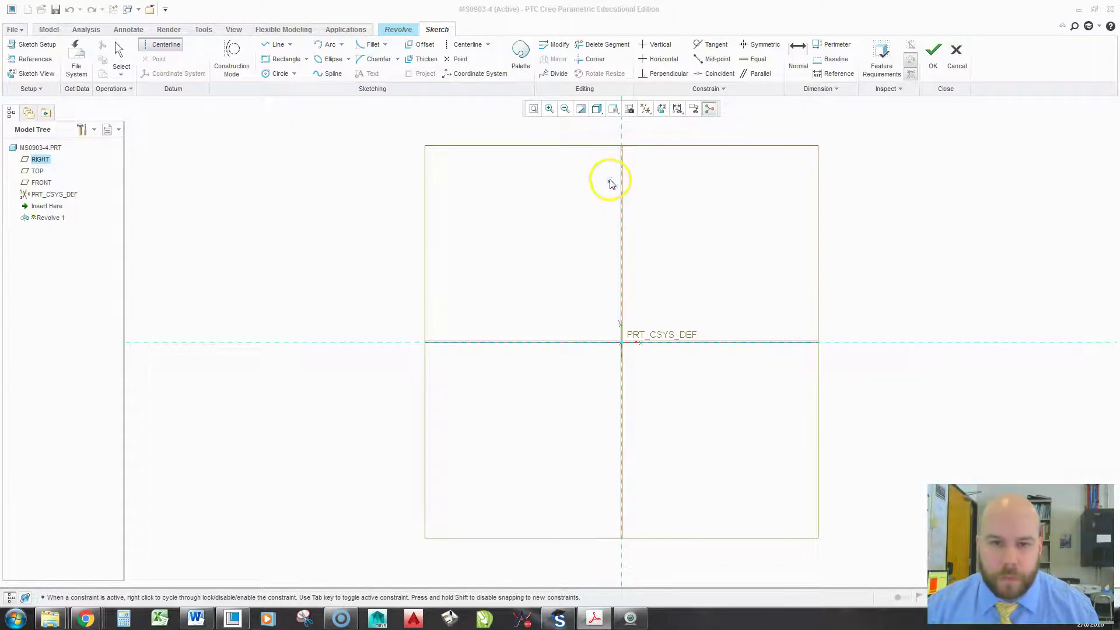
click(165, 46)
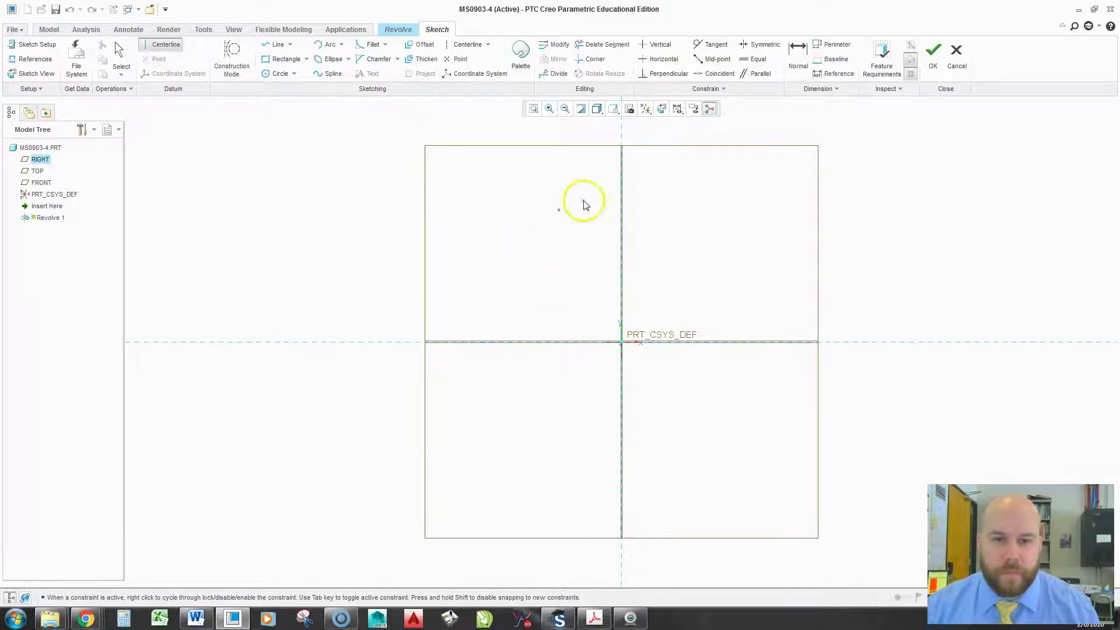
click(621, 183)
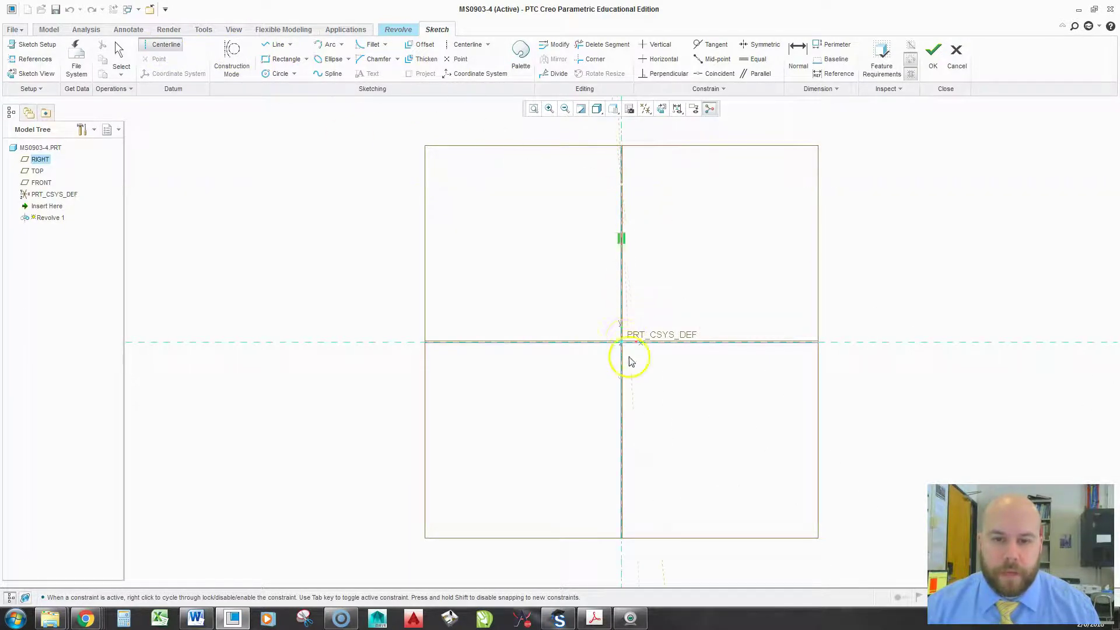
click(624, 419)
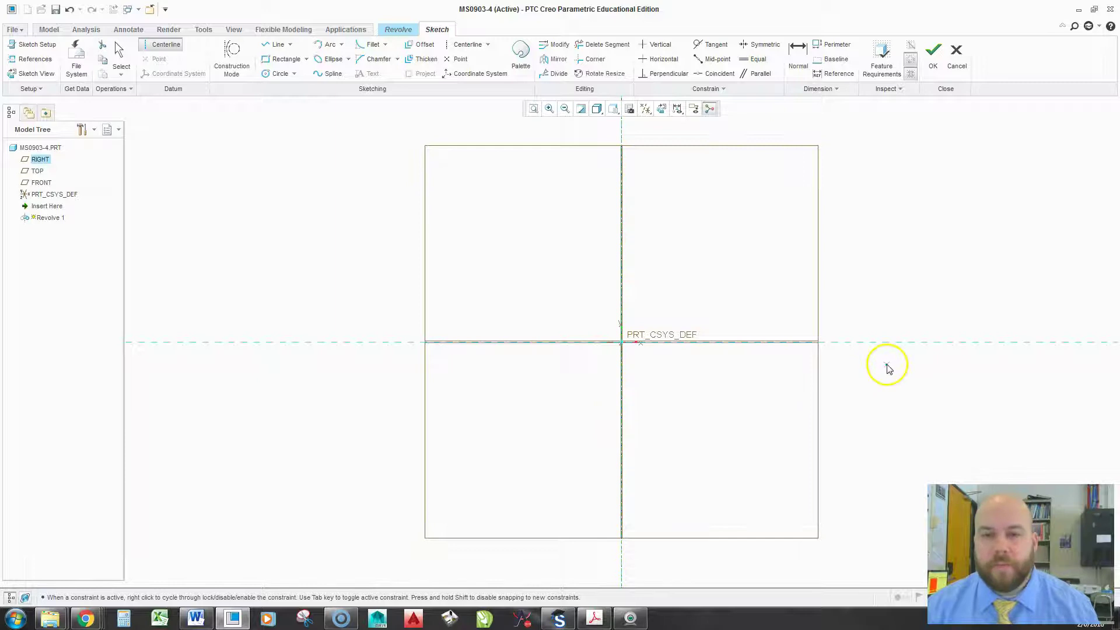
middle_click(770, 255)
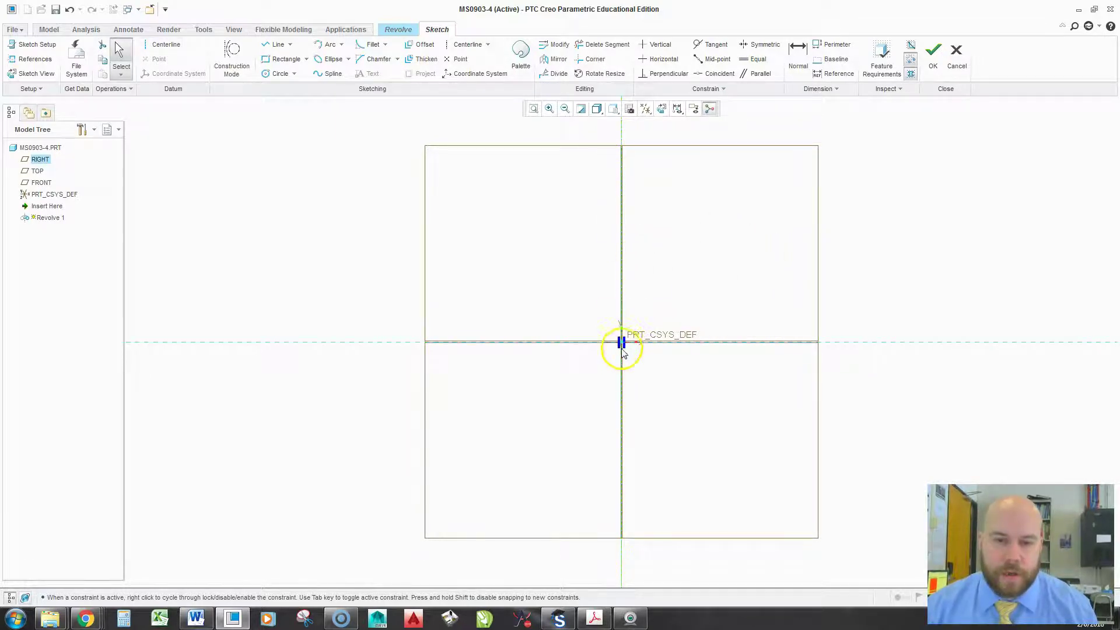
Line-sketch the profile from the origin: bottom edge, slanted outer wall, flange top and outer edge
click(275, 45)
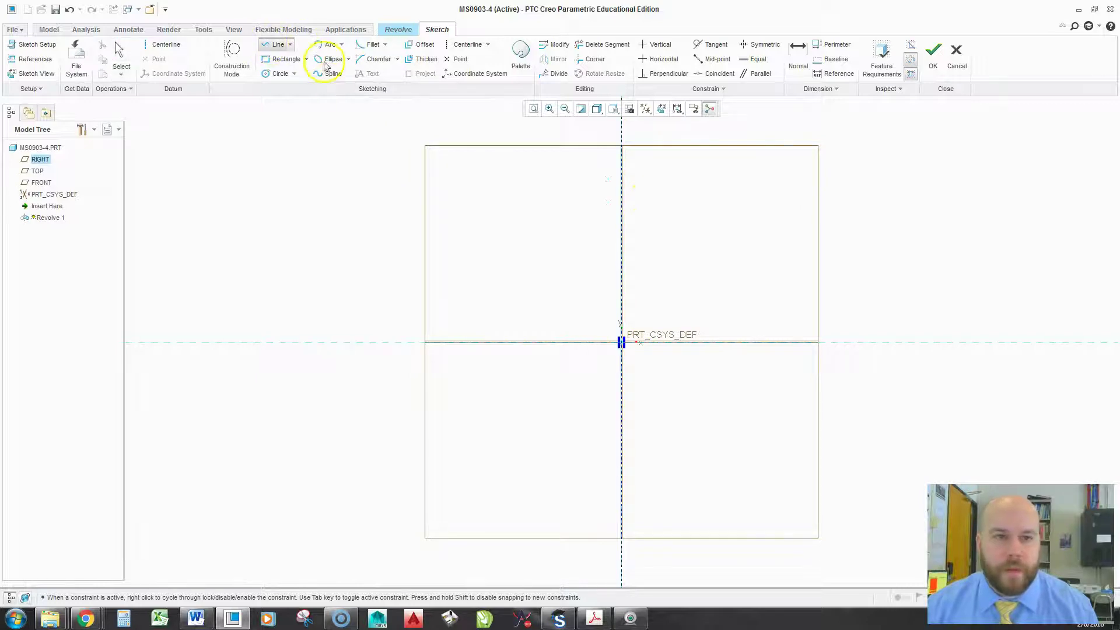
click(622, 342)
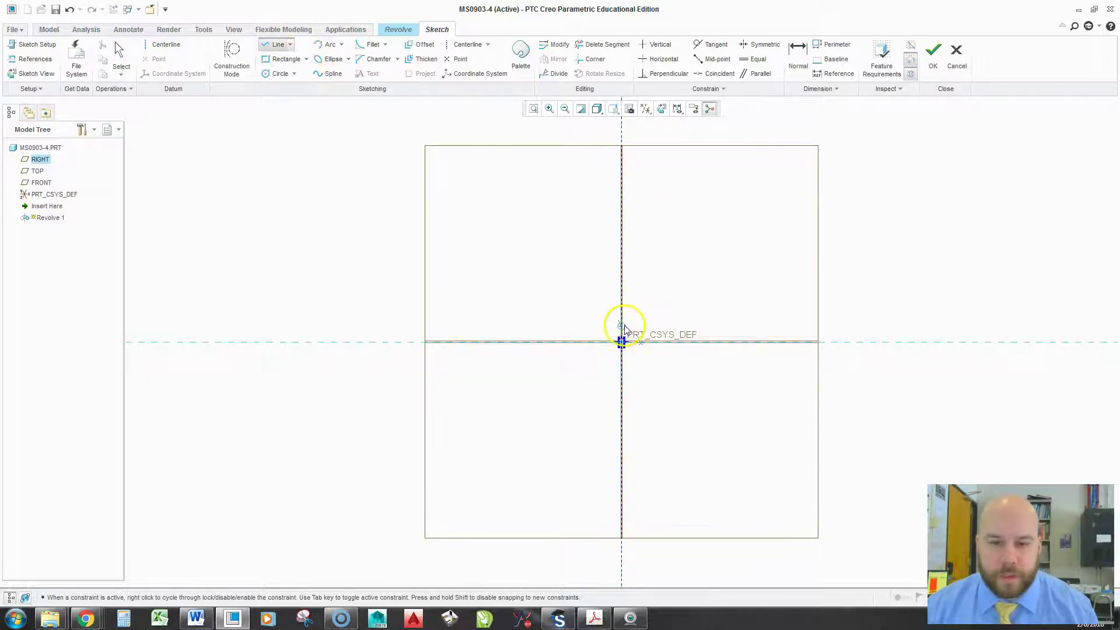
click(622, 317)
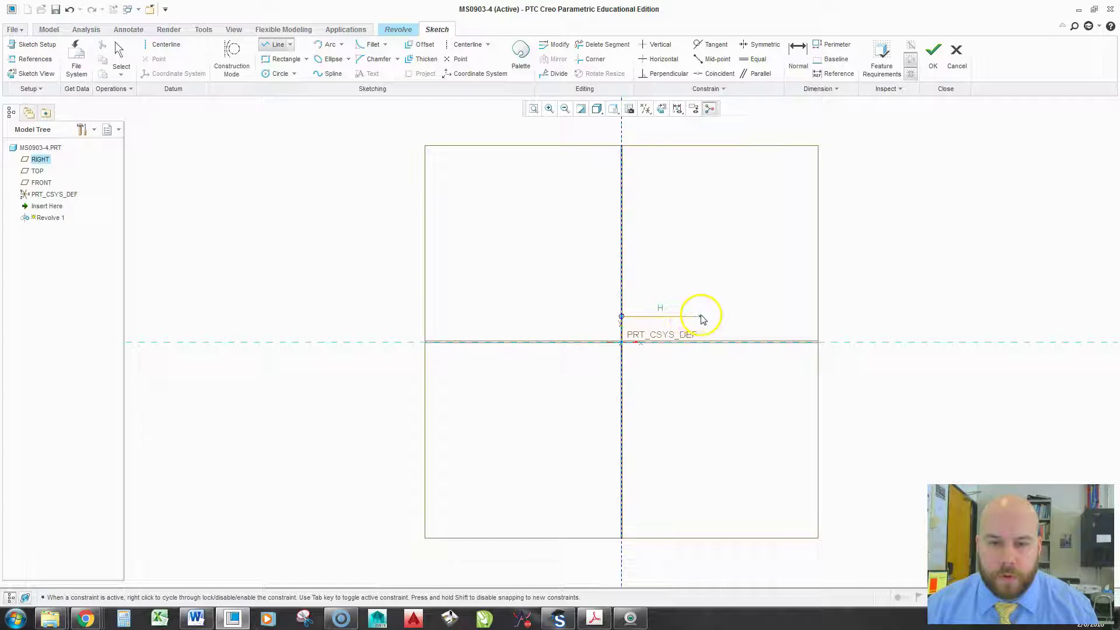
click(700, 316)
click(735, 217)
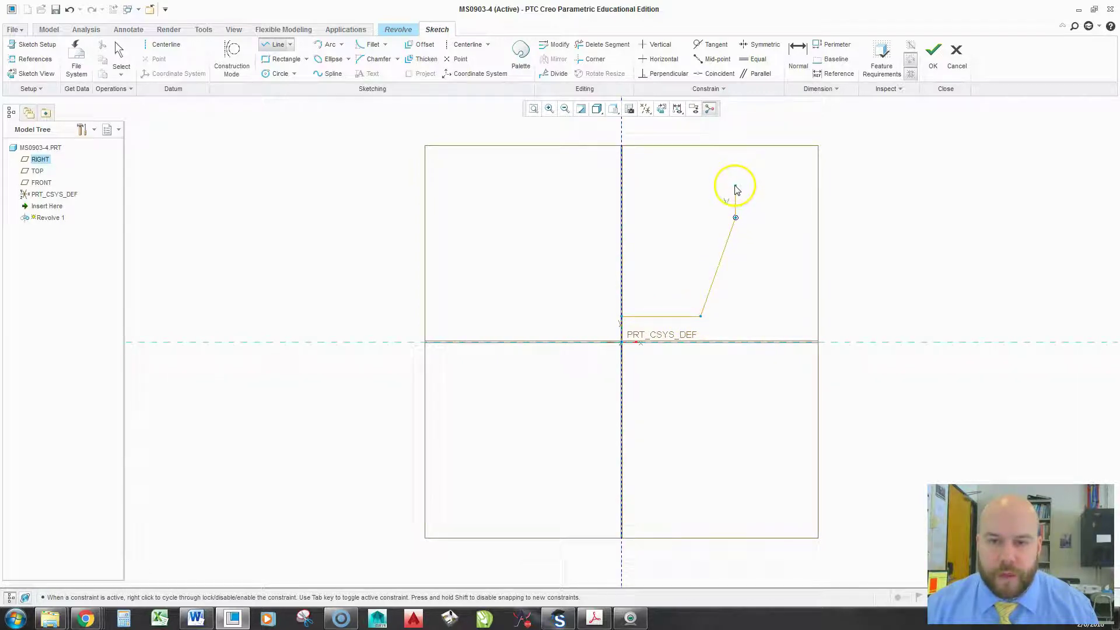
click(735, 185)
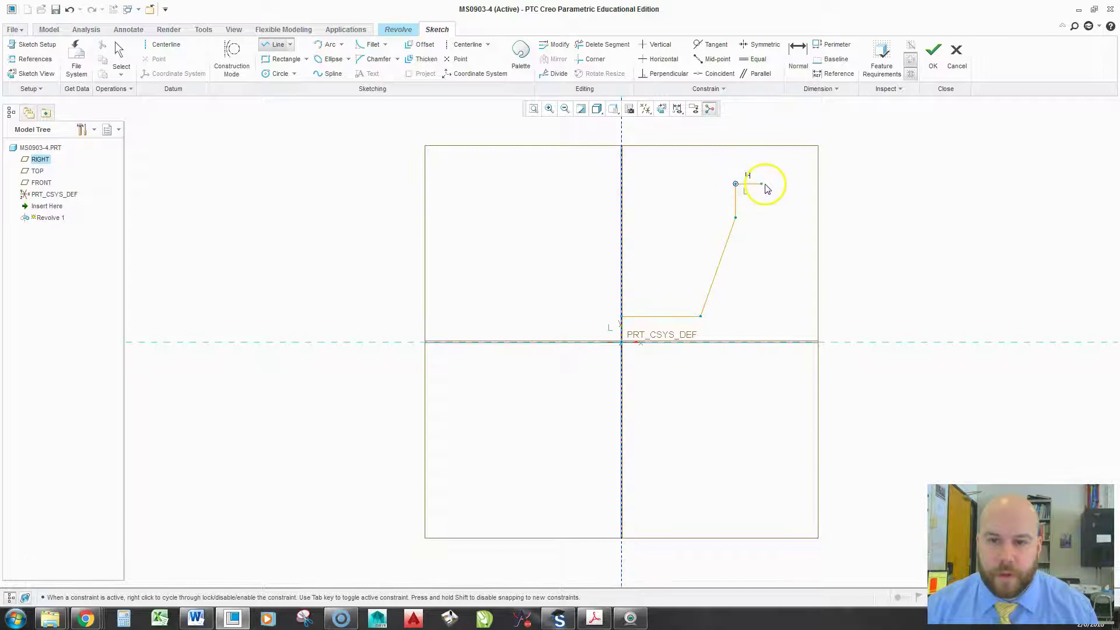
click(798, 185)
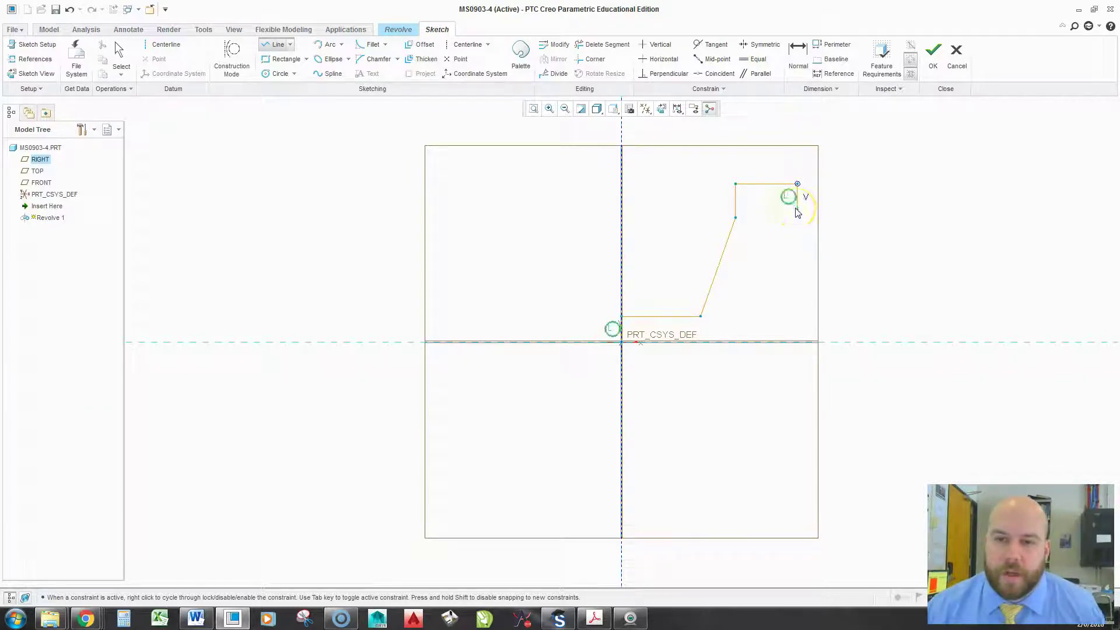
click(796, 209)
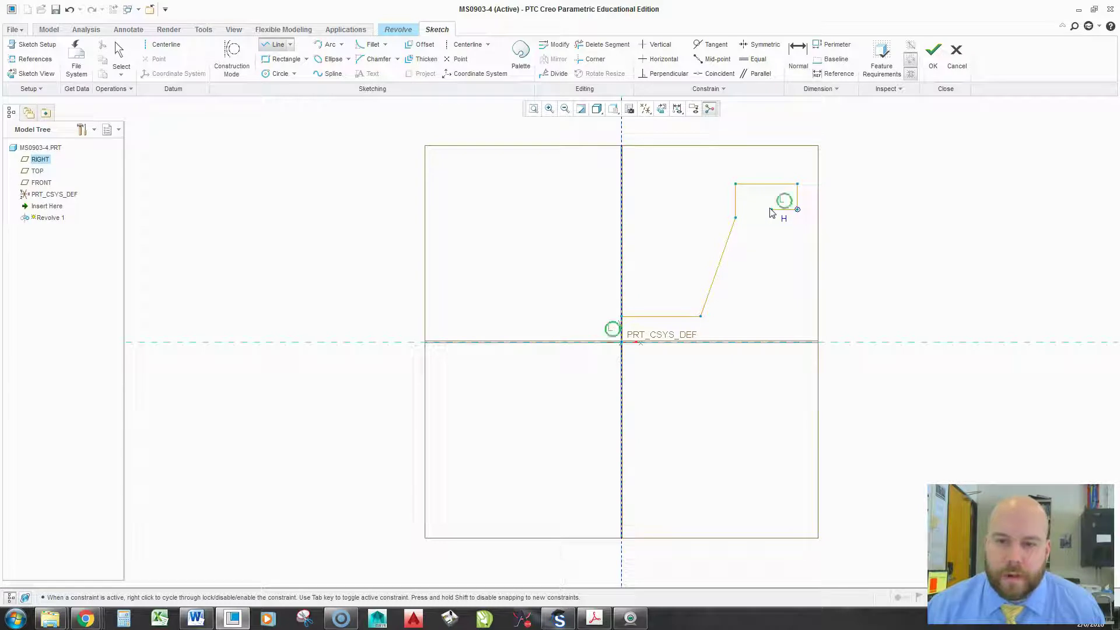
Close the profile with the flange underside and parallel inner wall, discarding a stray line
click(771, 209)
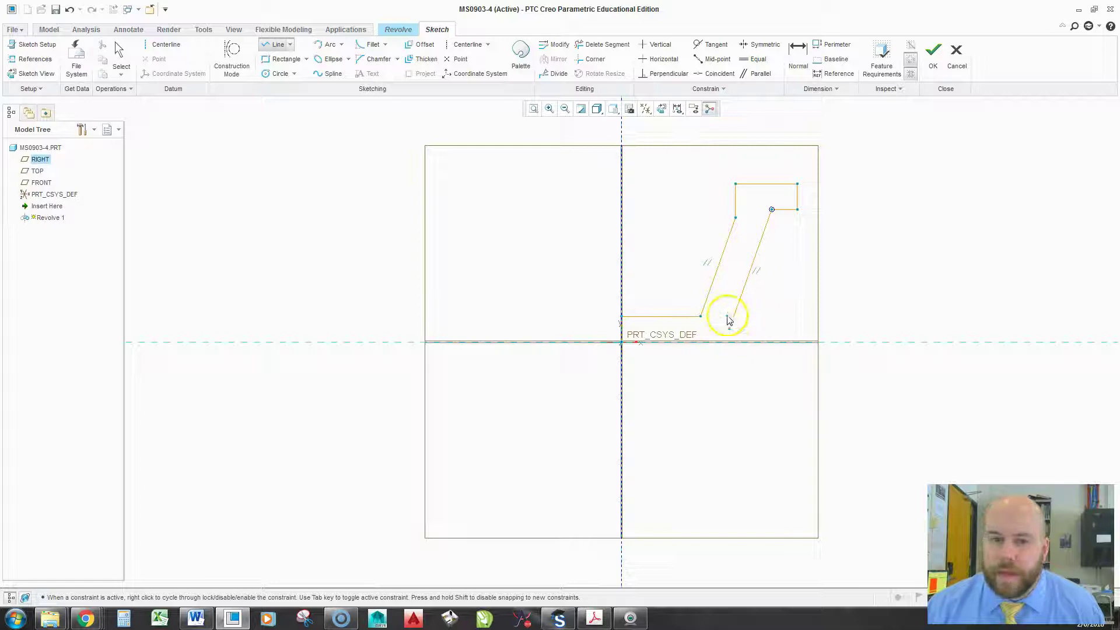
click(729, 330)
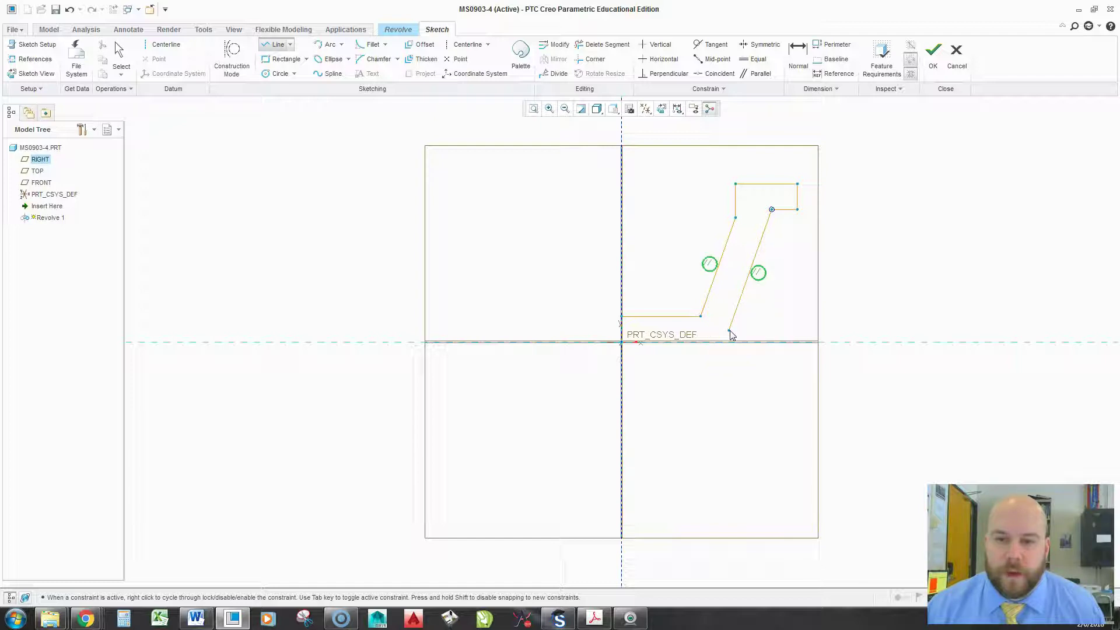
click(724, 342)
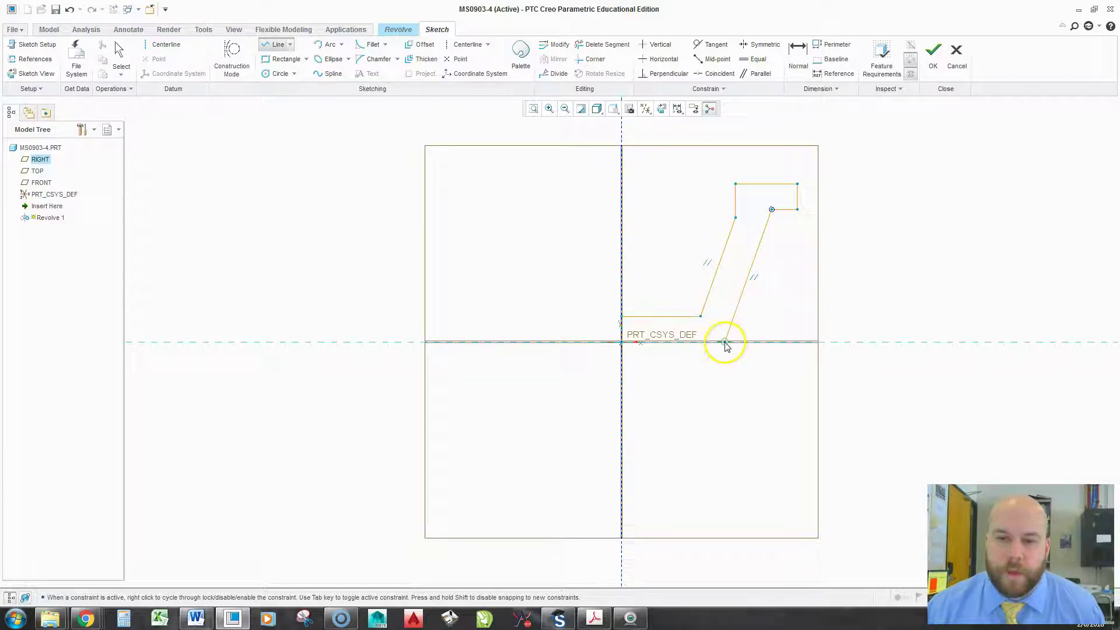
middle_click(698, 344)
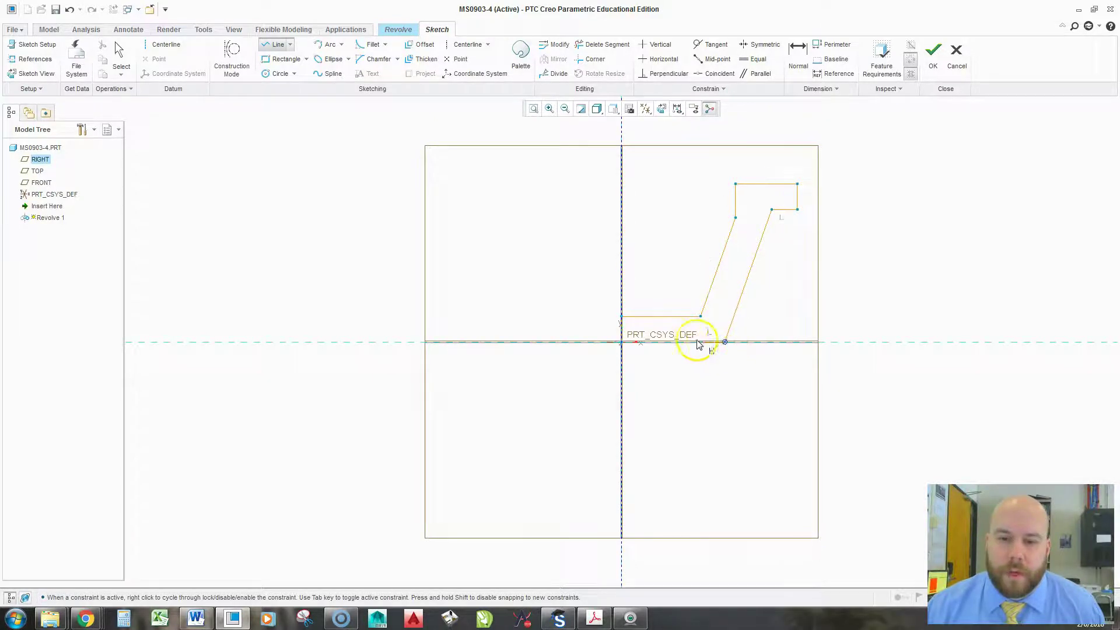
click(621, 341)
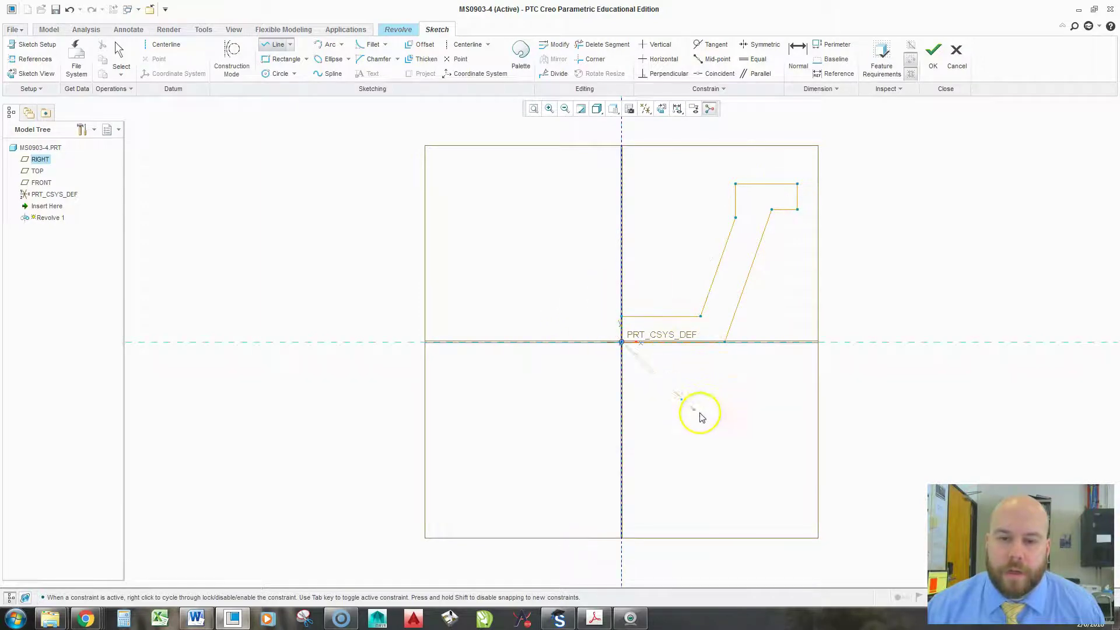
middle_click(758, 449)
middle_click(736, 390)
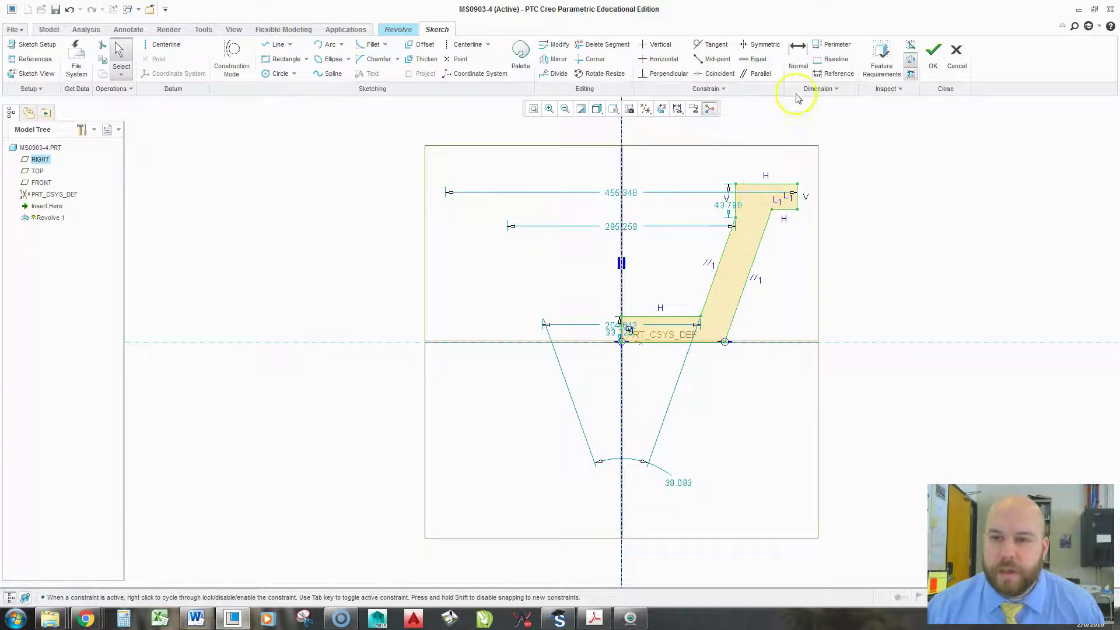
click(594, 618)
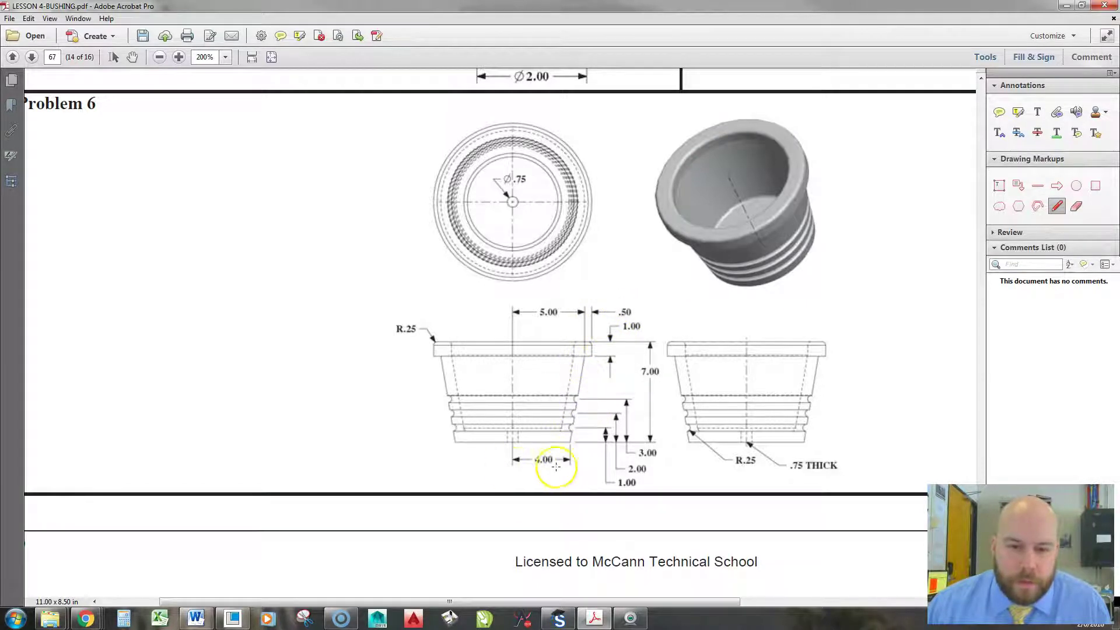
Dimension the rim edge 194.448 from the vertical centerline
click(927, 88)
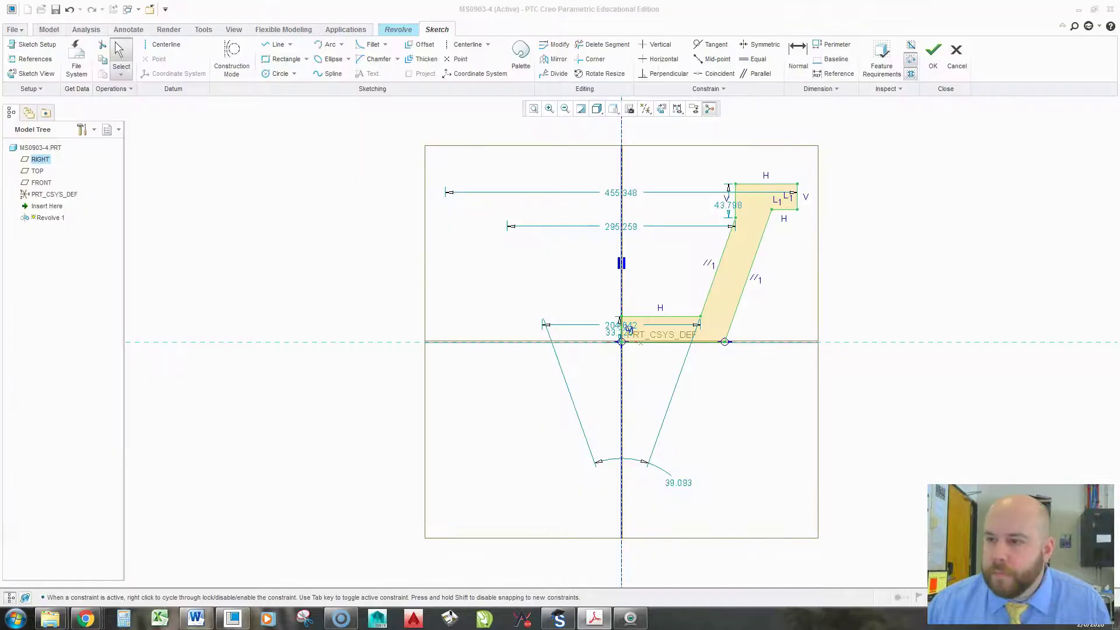
click(797, 56)
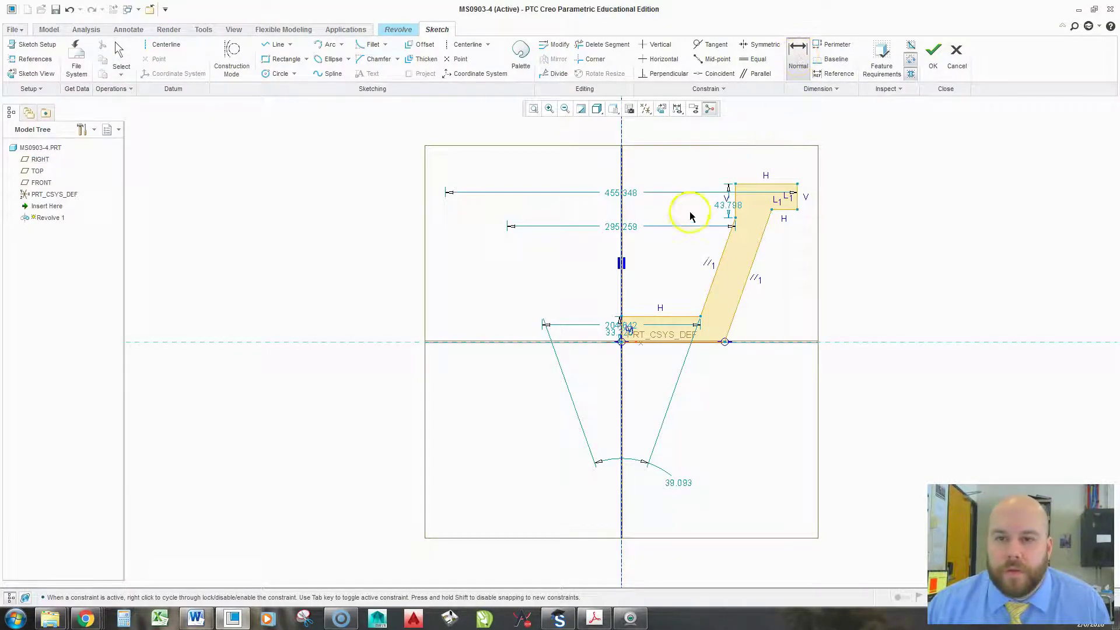
click(621, 170)
middle_click(676, 149)
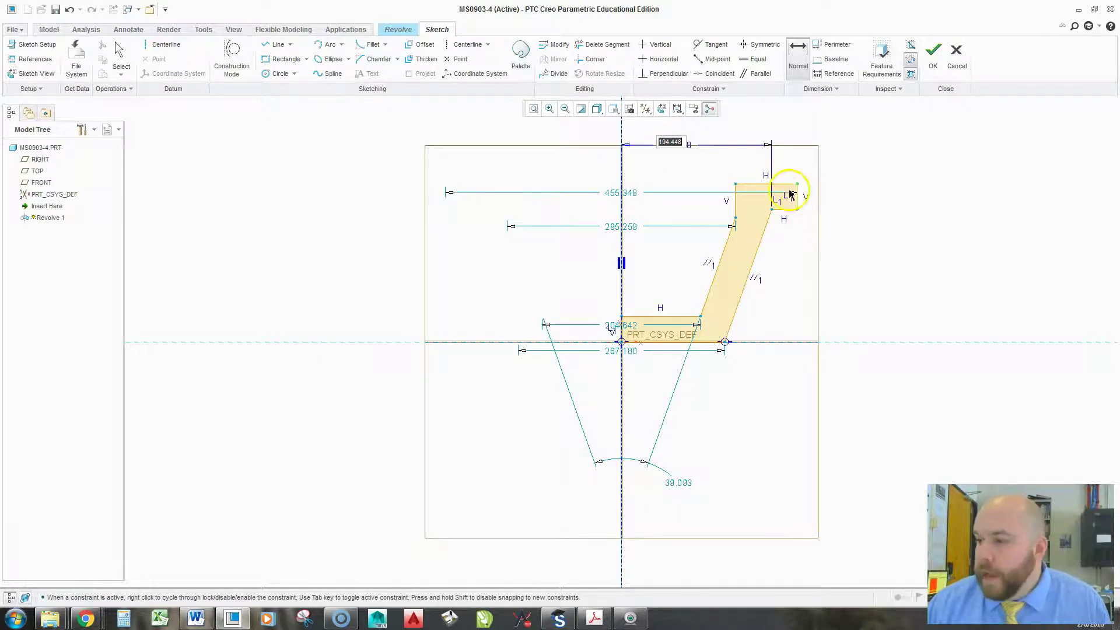
key(Return)
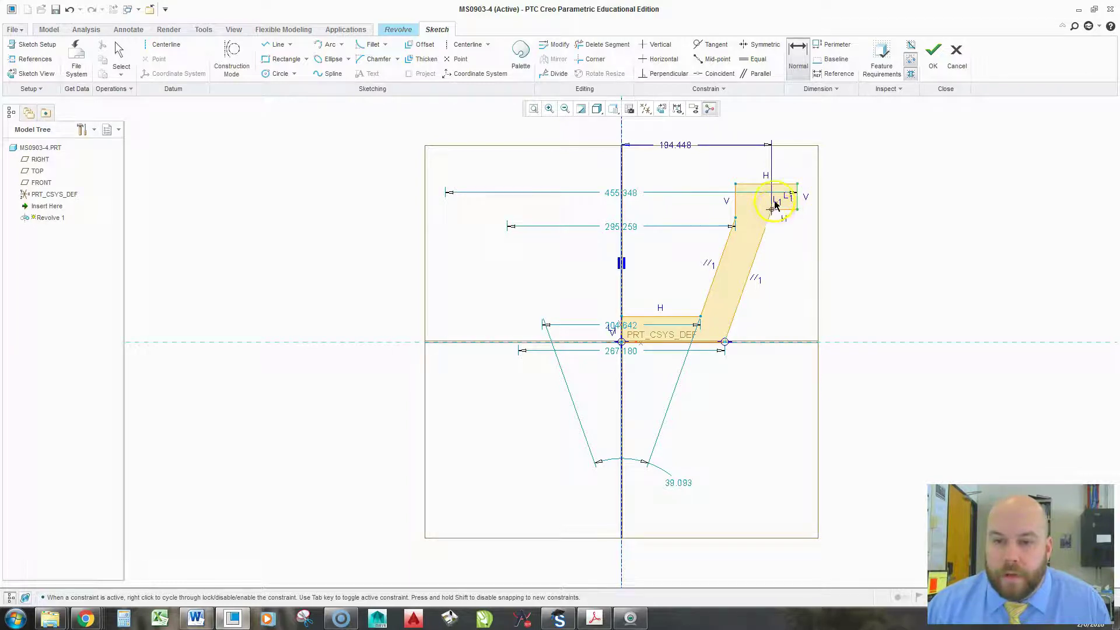
Dimension the top rim block's width and height, both 33.226
click(773, 207)
click(797, 196)
middle_click(825, 147)
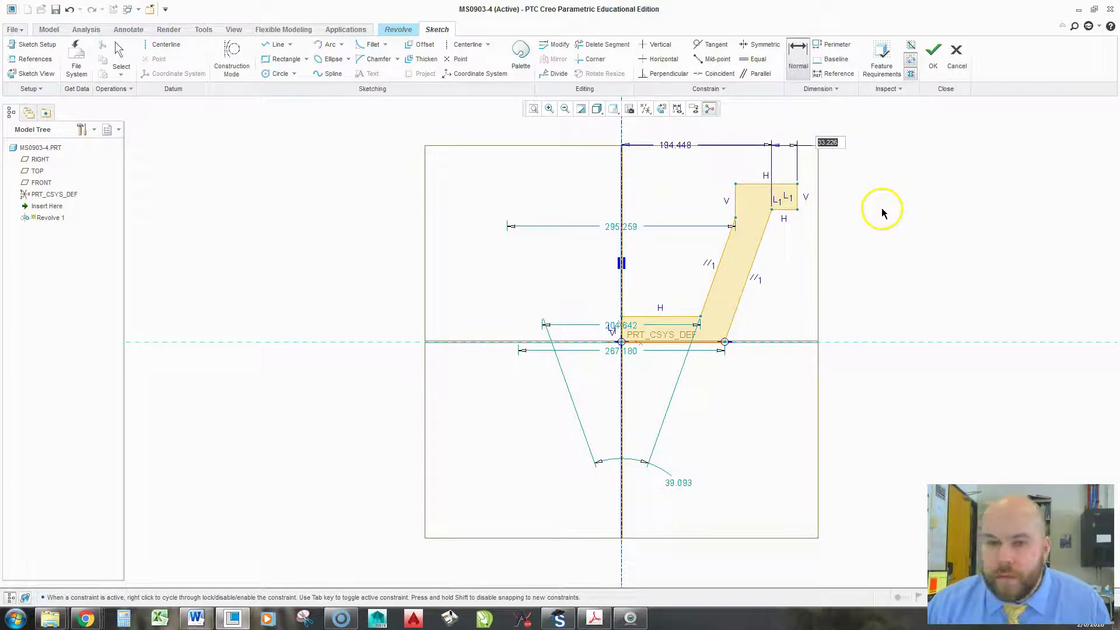
click(797, 199)
middle_click(832, 195)
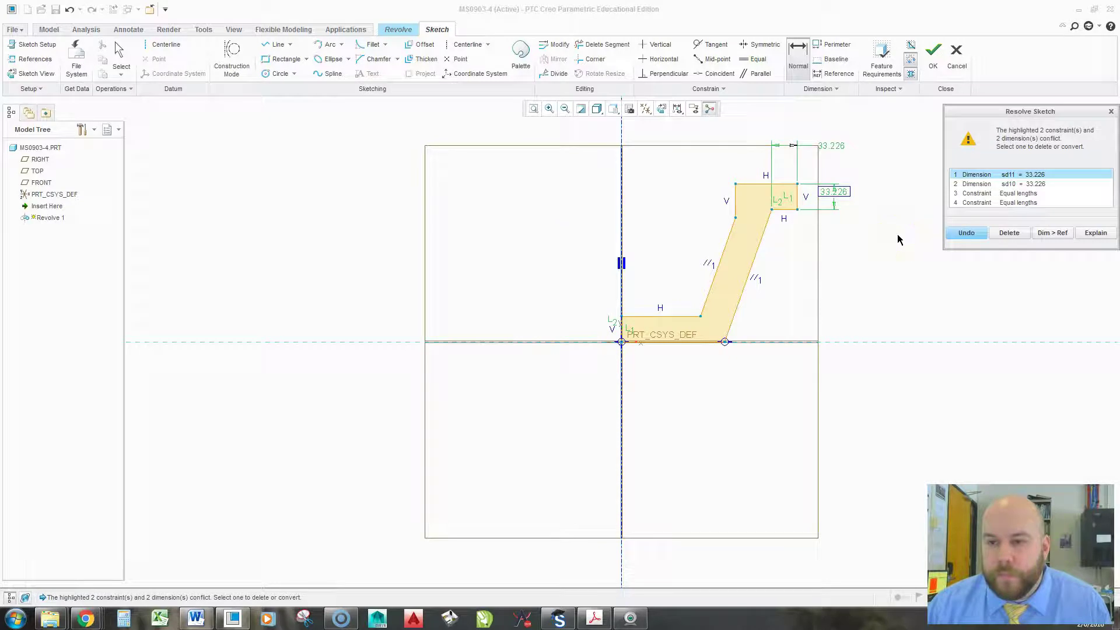
Delete the conflicting Equal lengths constraint and resume Normal dimensioning
click(1021, 195)
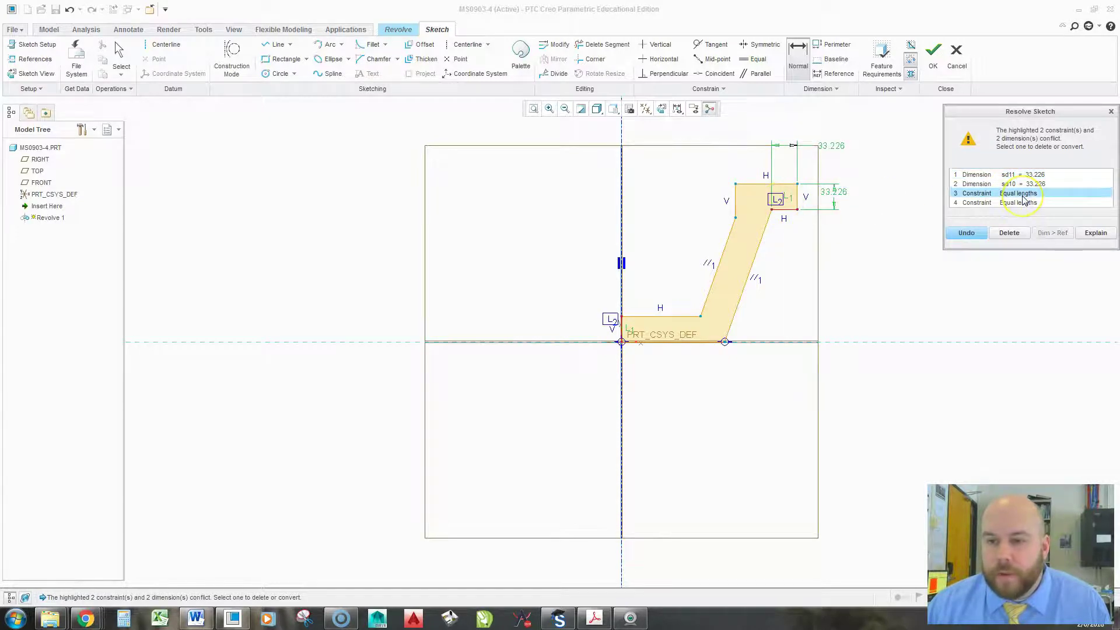
click(1009, 234)
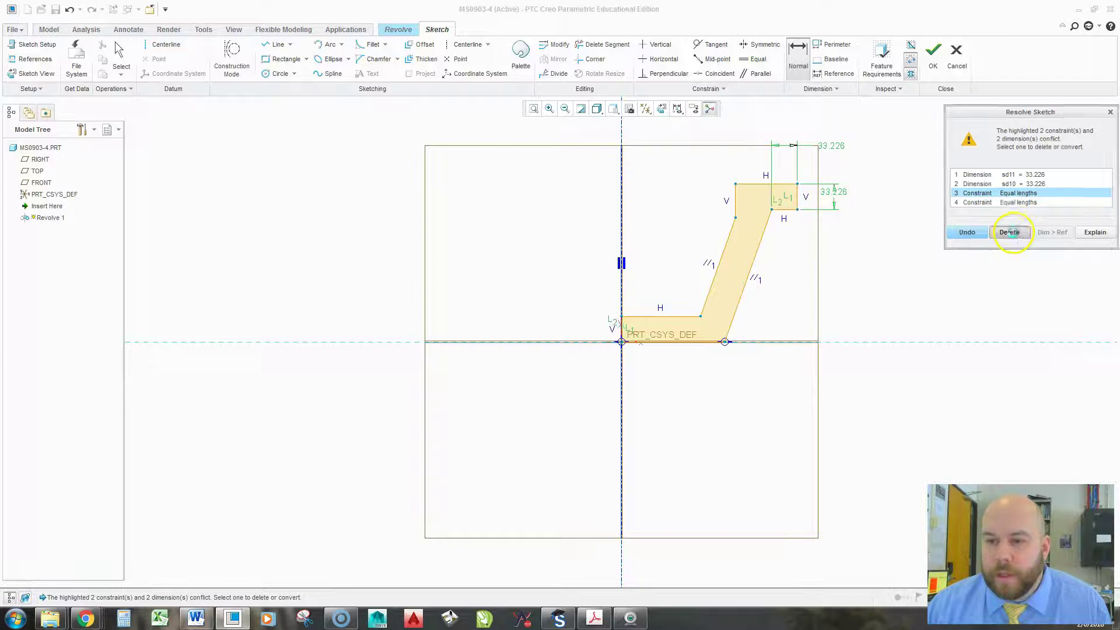
middle_click(787, 201)
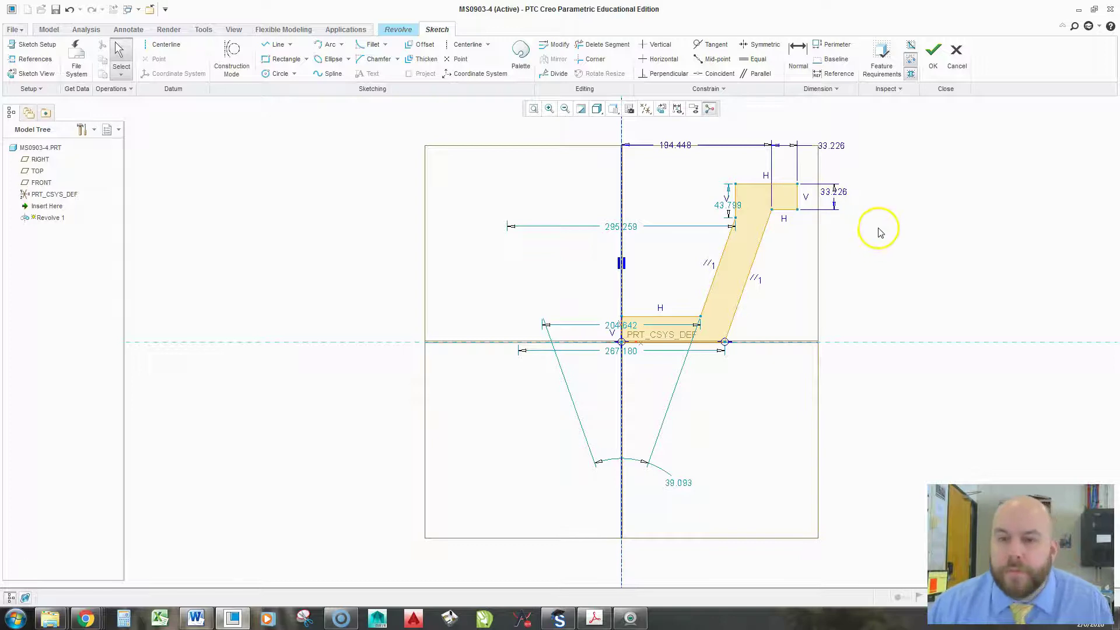
click(795, 68)
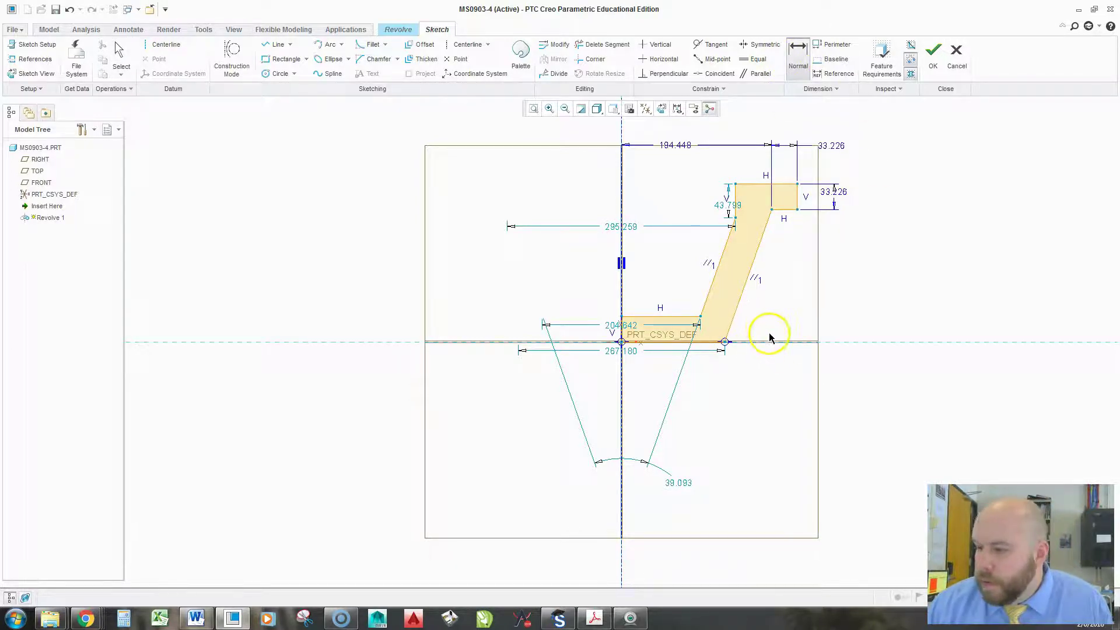
Add the 204.643 overall height and 133.590 bottom distance from the centerline, then compare with the drawing
click(815, 343)
click(780, 188)
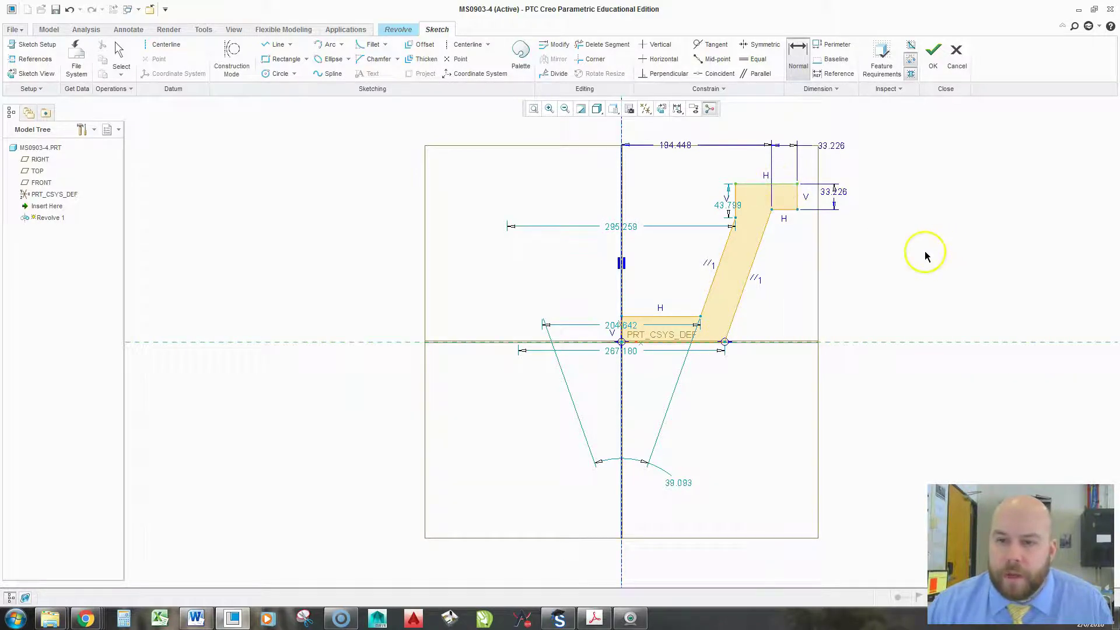
middle_click(888, 260)
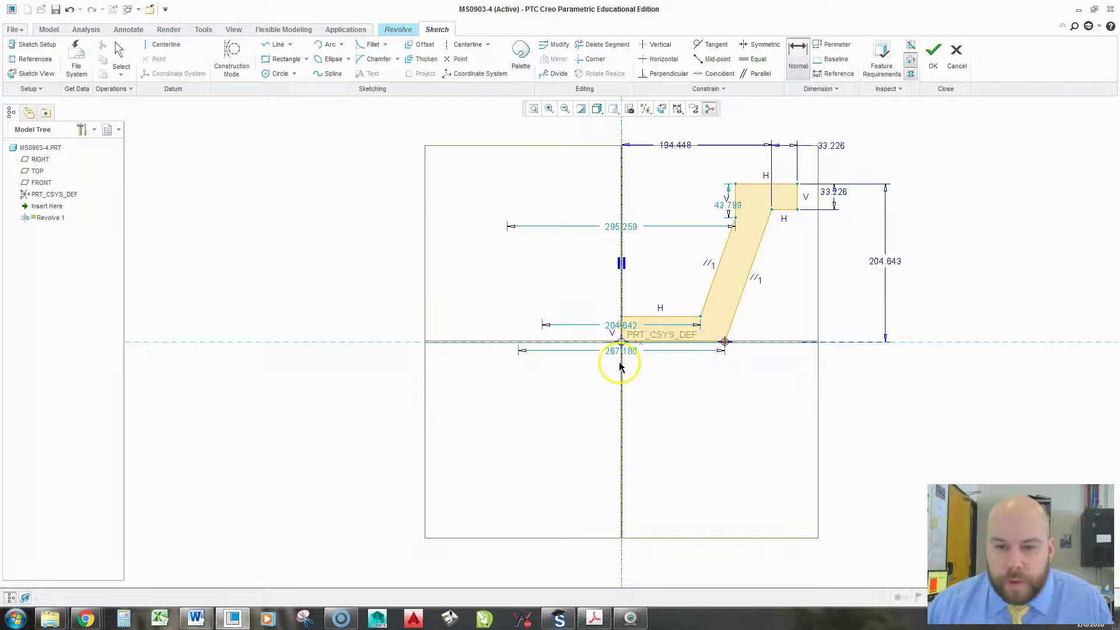
middle_click(709, 397)
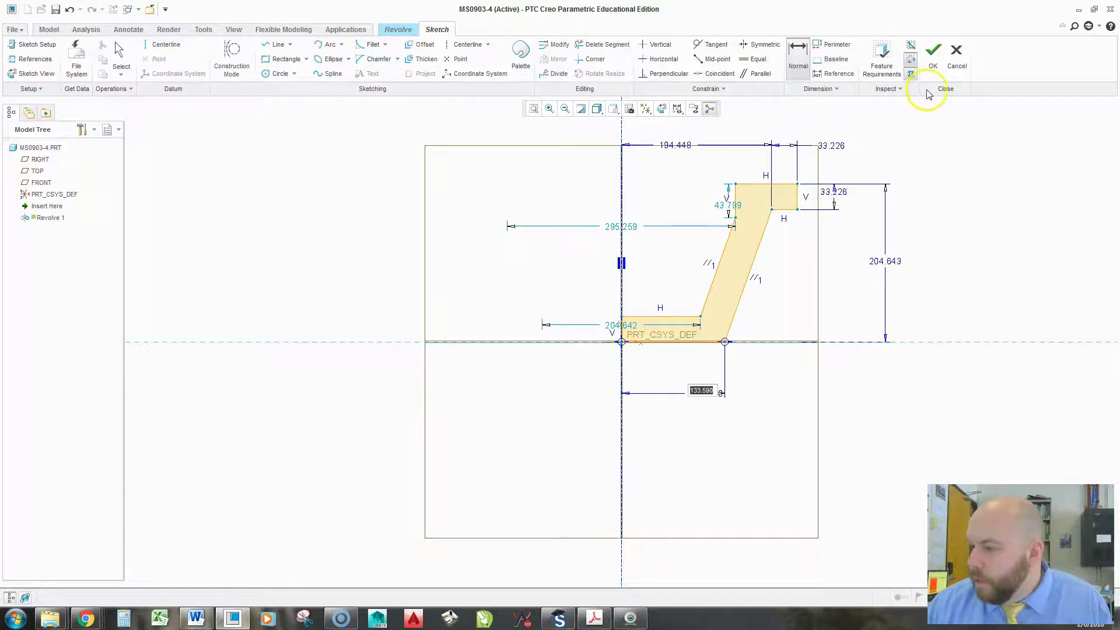
key(alt+Tab)
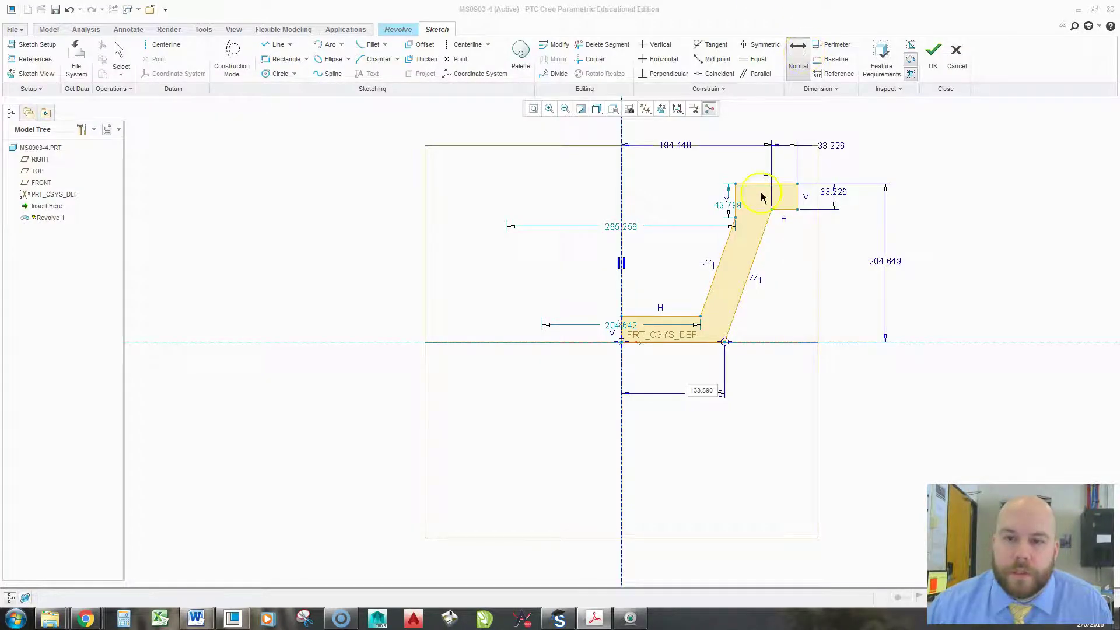
Dimension the bottom ledge thickness at 33.226 and the slanted wall thickness at 40.583
click(658, 342)
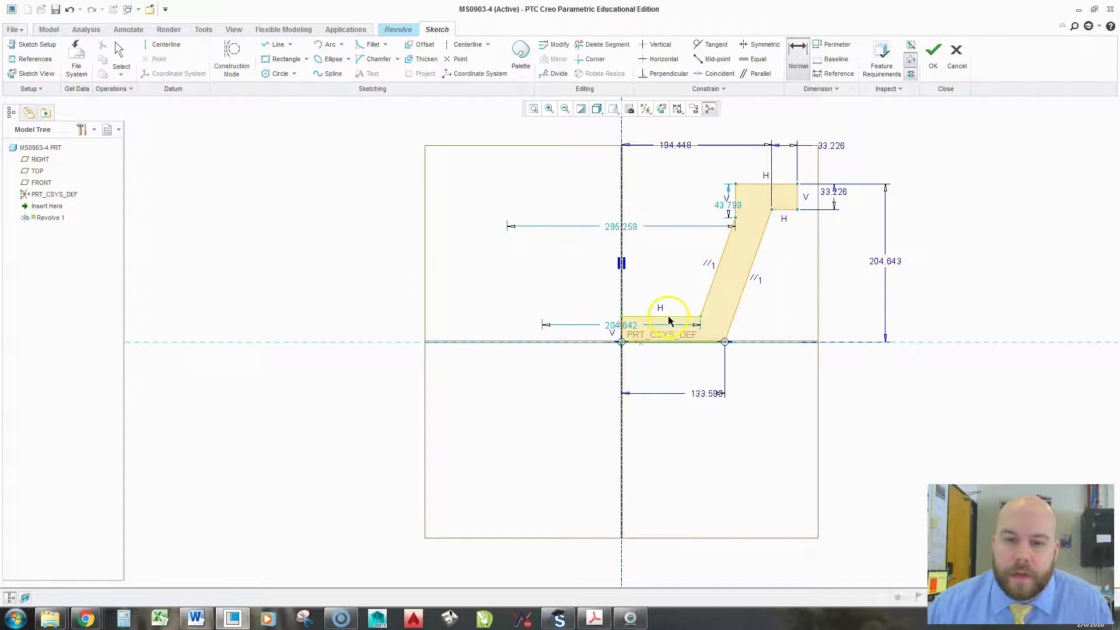
click(668, 318)
middle_click(572, 326)
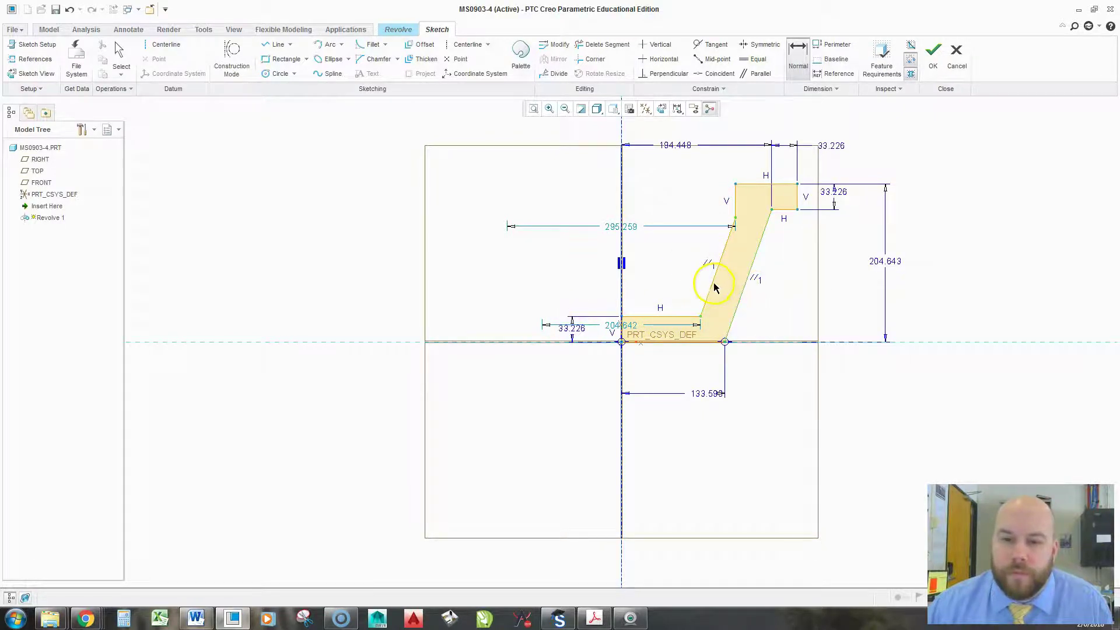
middle_click(733, 279)
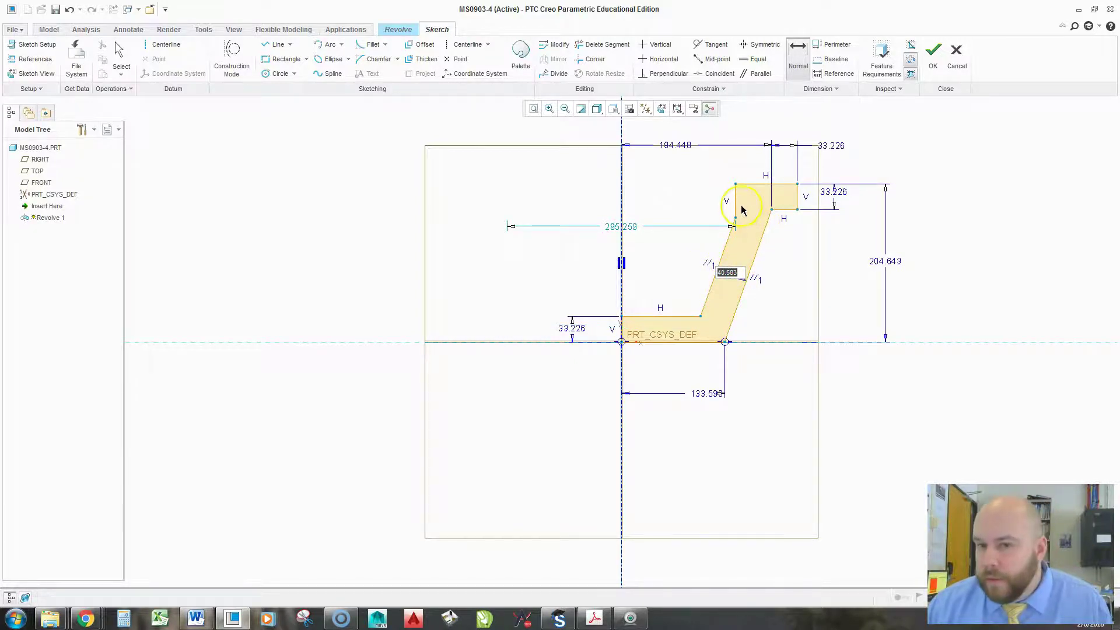
middle_click(813, 250)
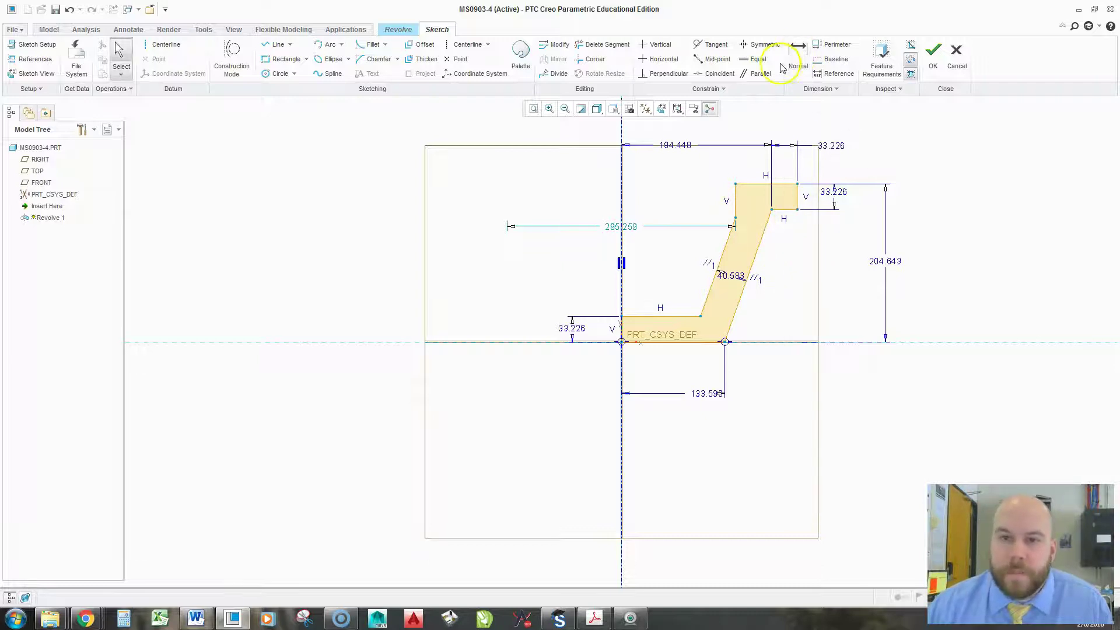
click(663, 60)
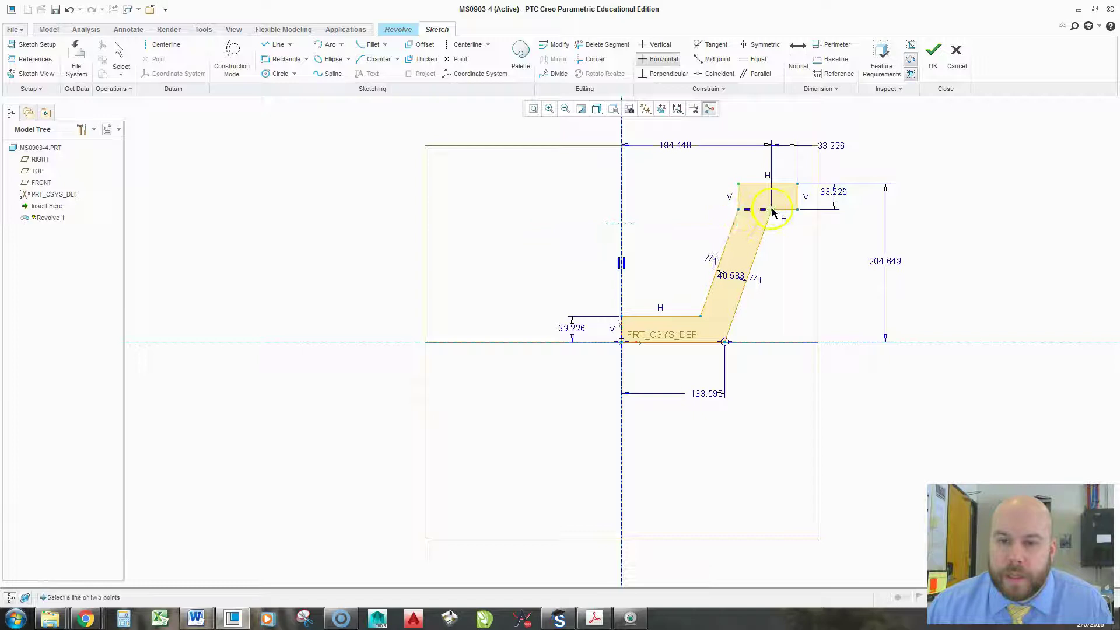
middle_click(801, 290)
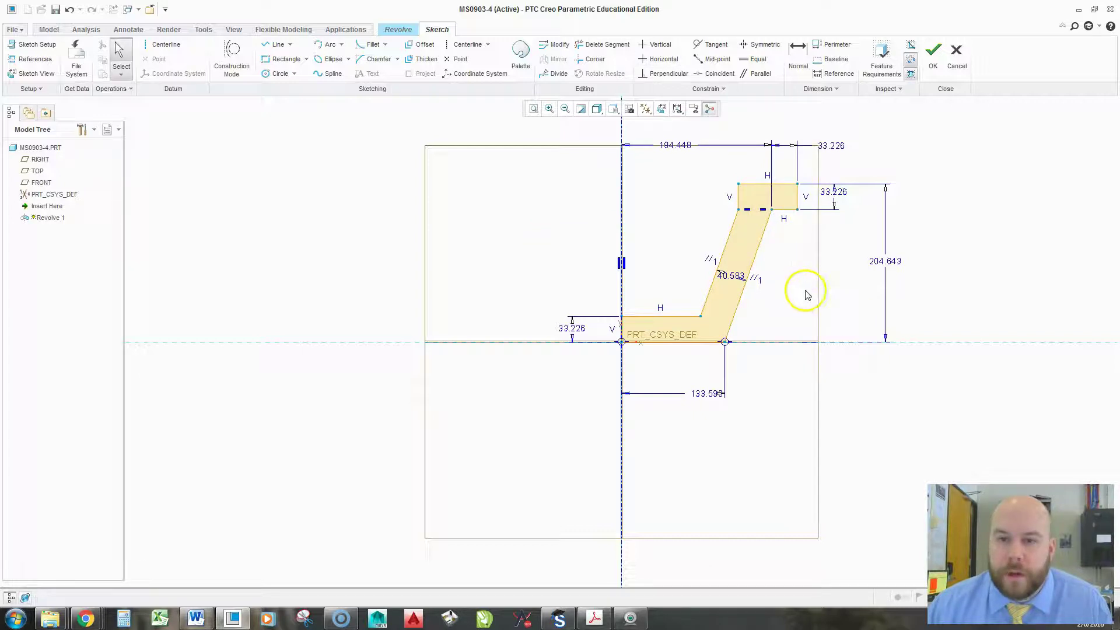
scroll(572, 560, down, 1)
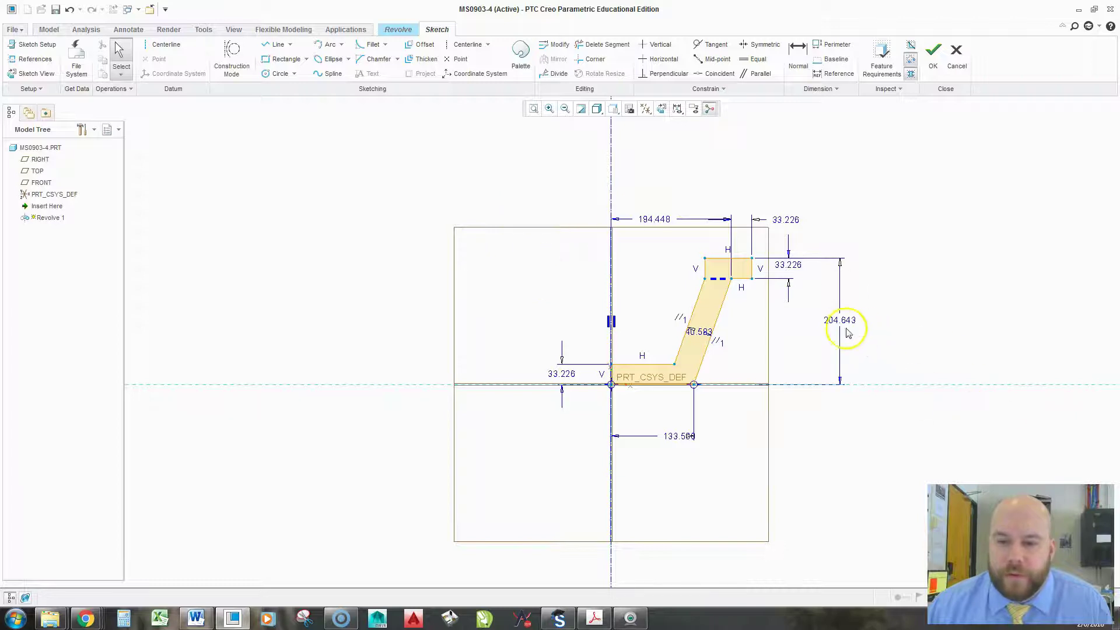
double_click(831, 319)
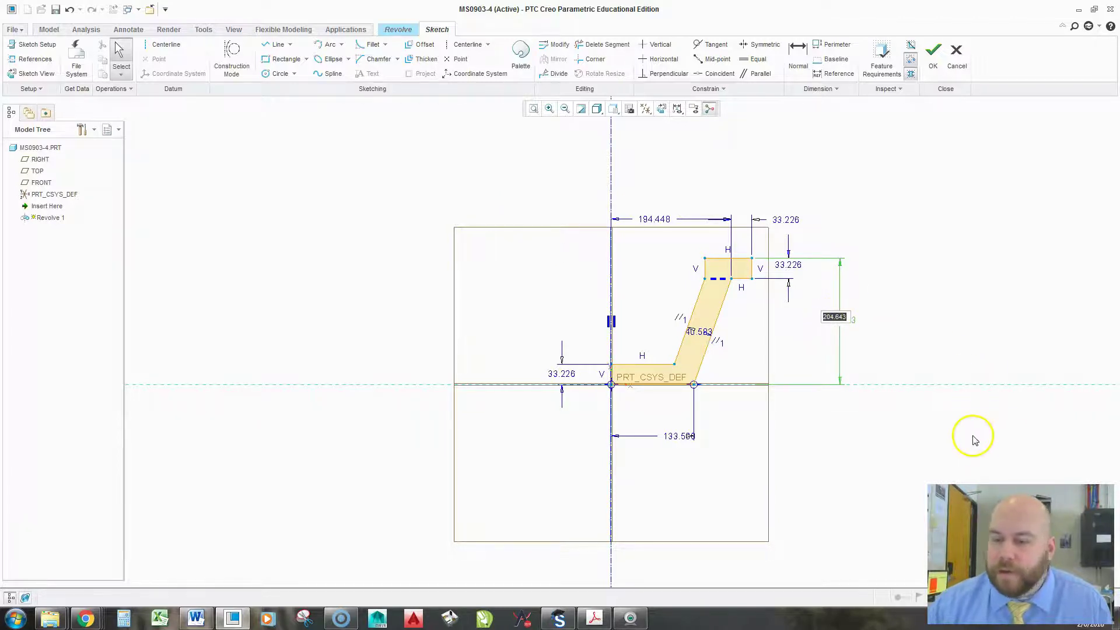
text(7)
key(Return)
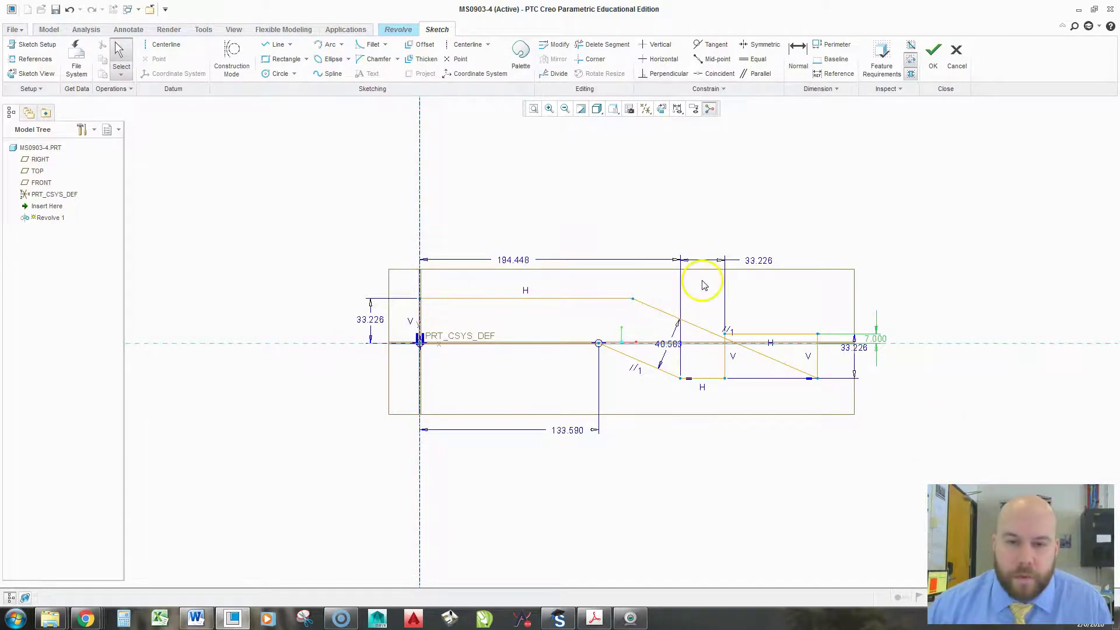
key(ctrl+z)
scroll(713, 488, up, 2)
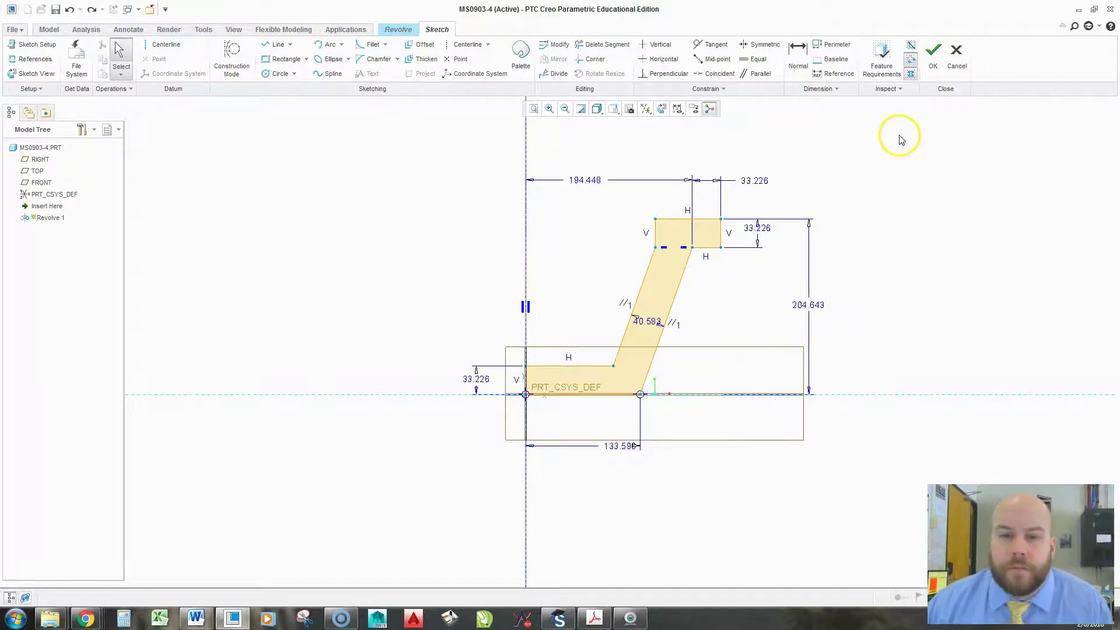
mouse_move(788, 201)
mouse_down()
mouse_move(407, 495)
mouse_move(898, 256)
mouse_up()
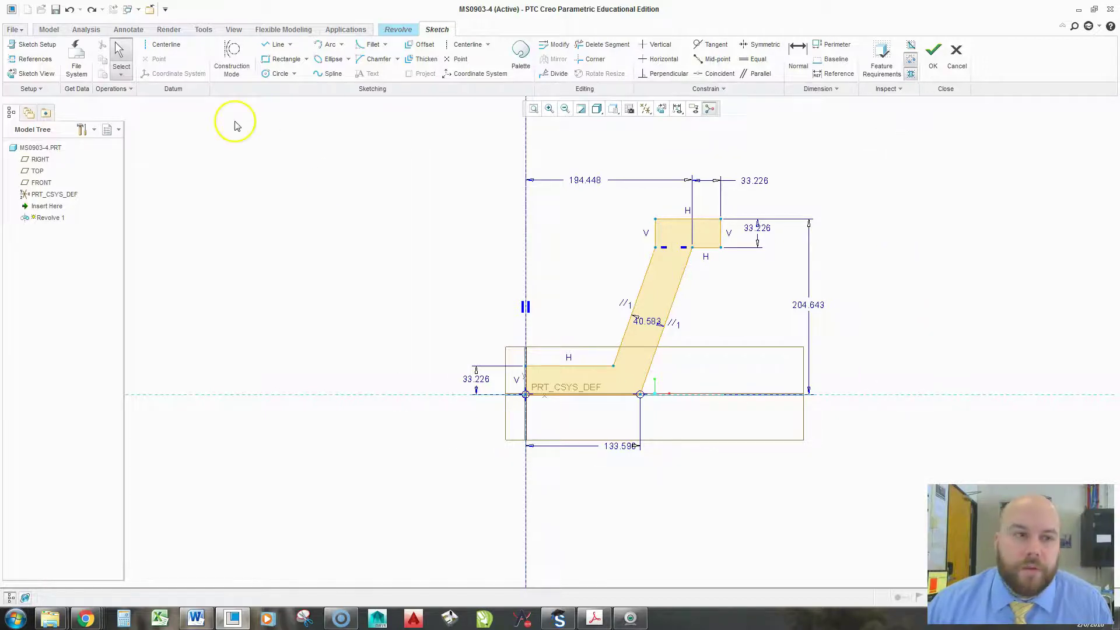
click(797, 52)
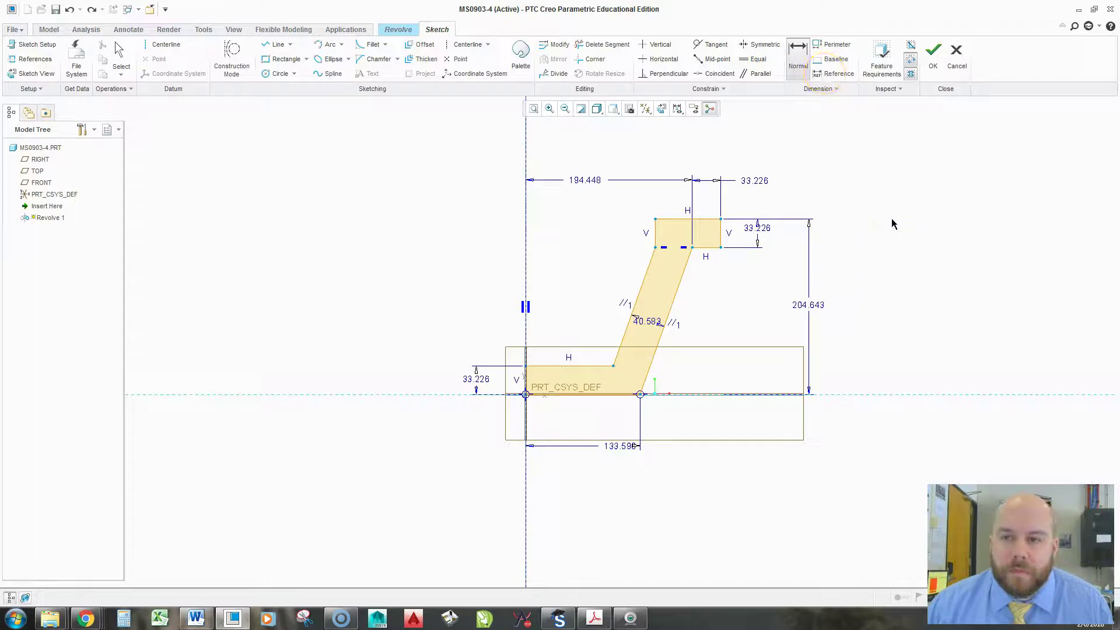
click(798, 52)
click(438, 138)
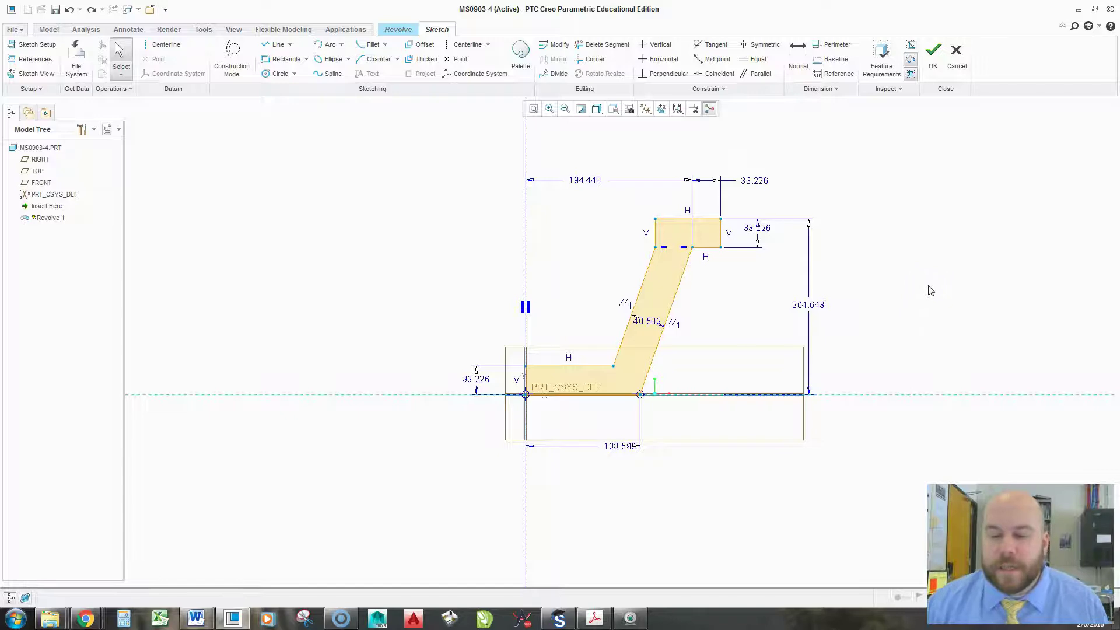
click(925, 252)
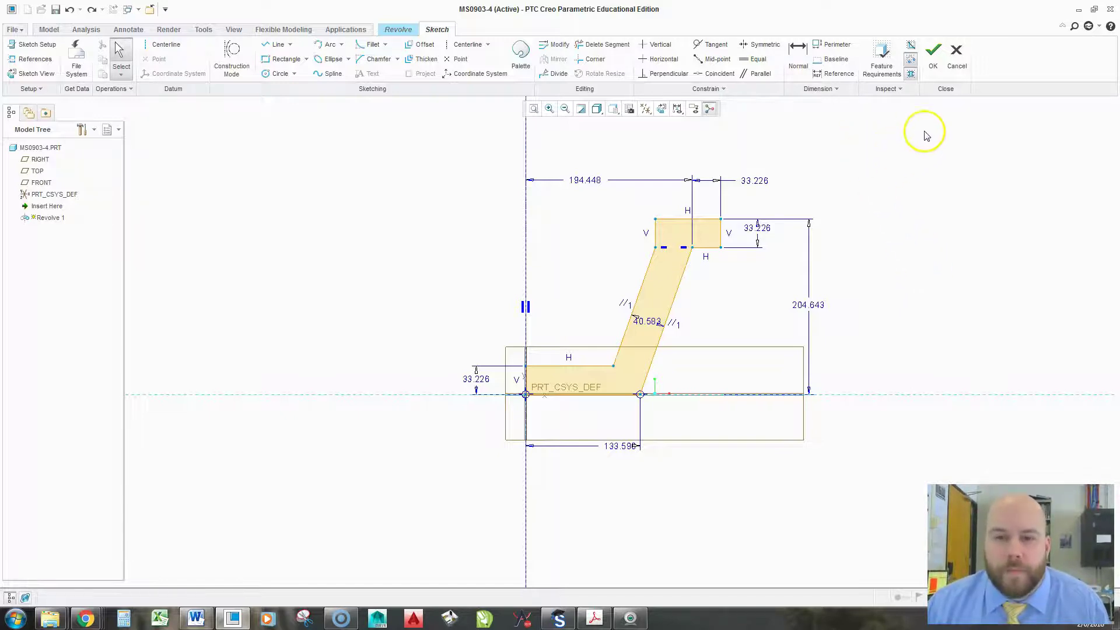
With all dimensions selected and Lock Scale on, change the 194.448 top width to 5
mouse_move(924, 126)
mouse_down()
mouse_move(582, 332)
mouse_move(397, 494)
mouse_move(389, 516)
mouse_up()
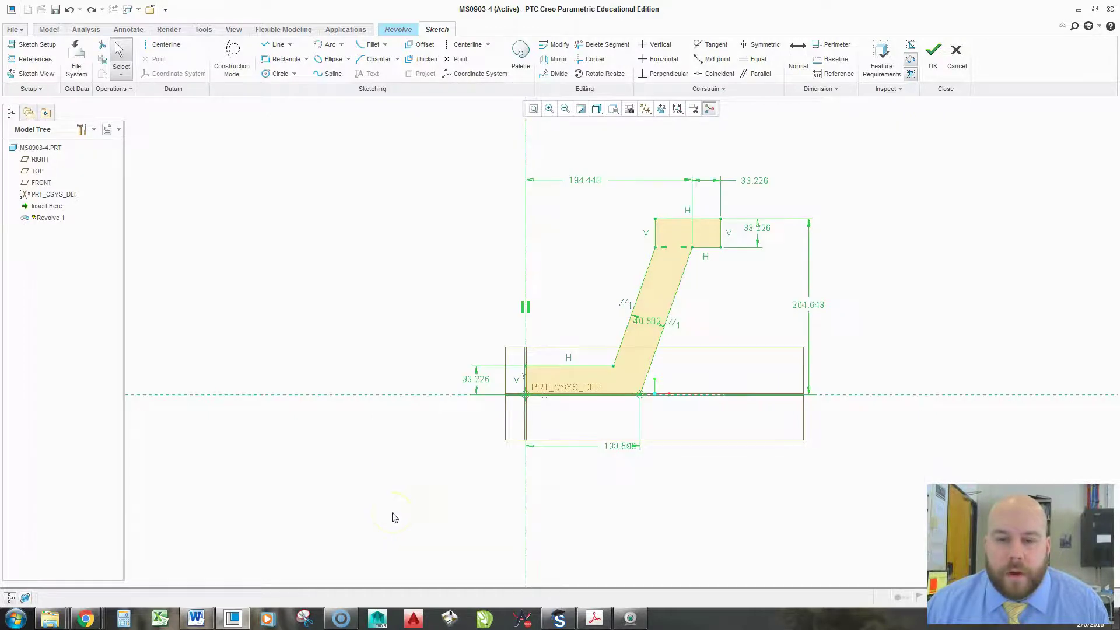
right_click(805, 313)
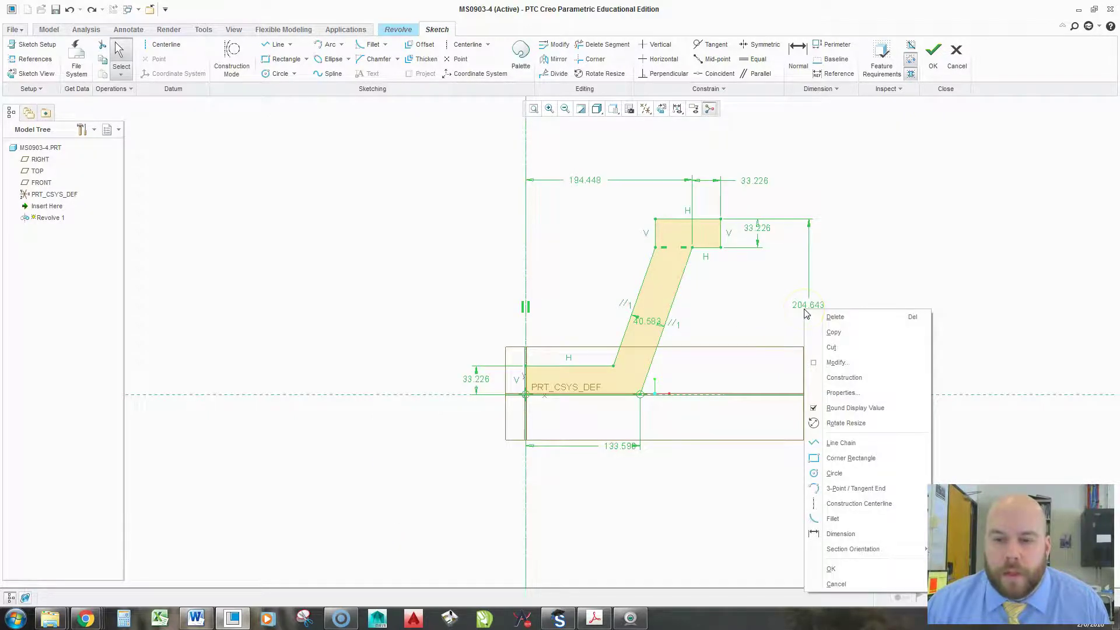
click(840, 362)
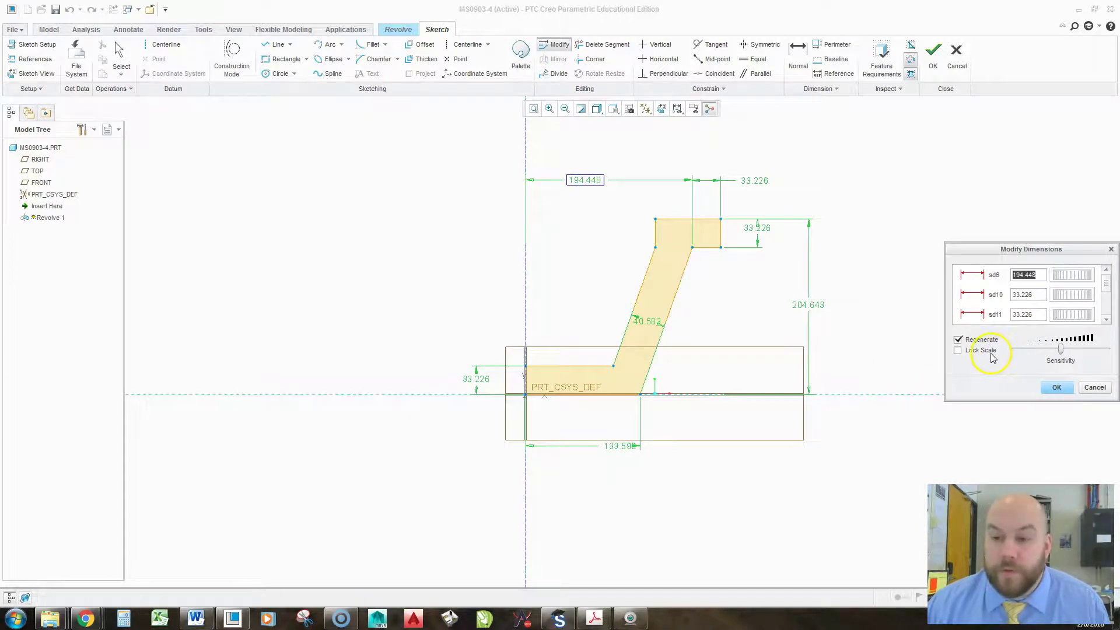
click(958, 351)
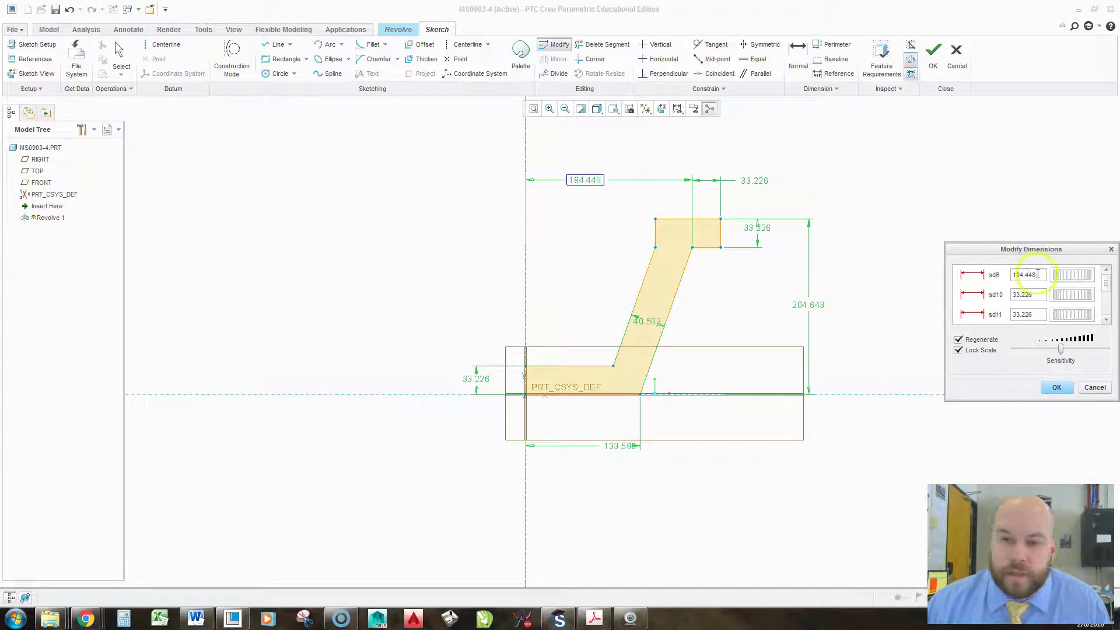
click(581, 184)
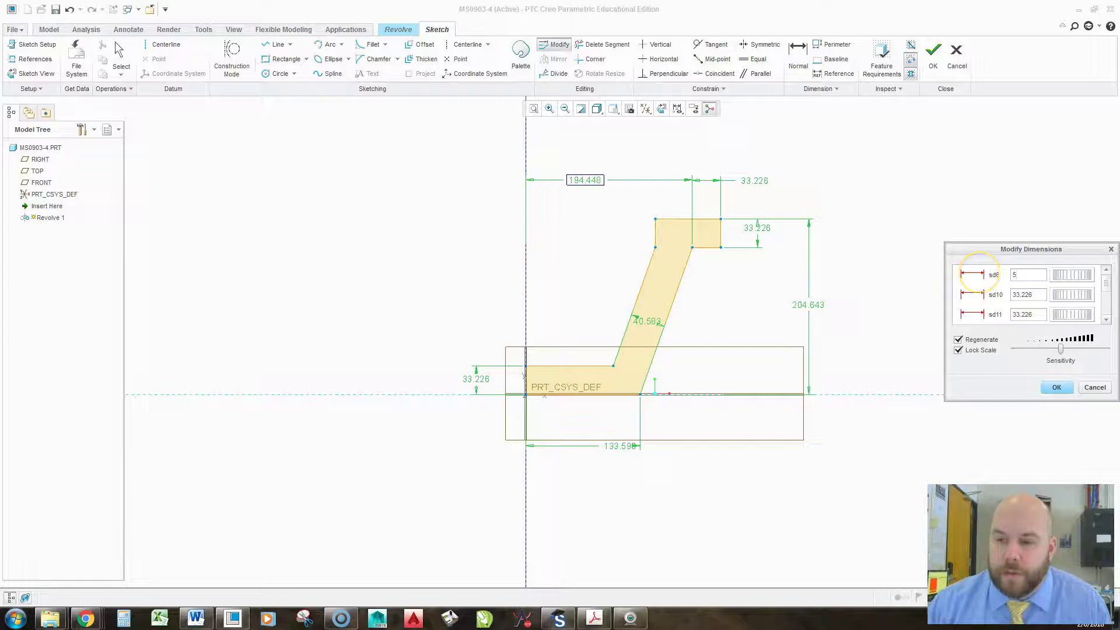
key(Return)
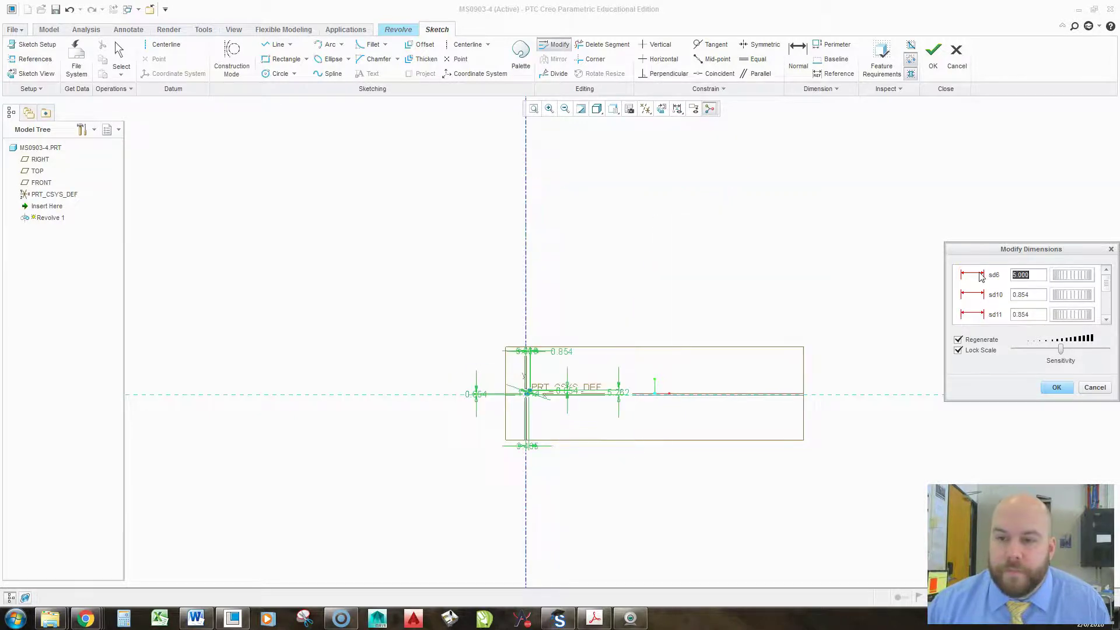
click(1057, 388)
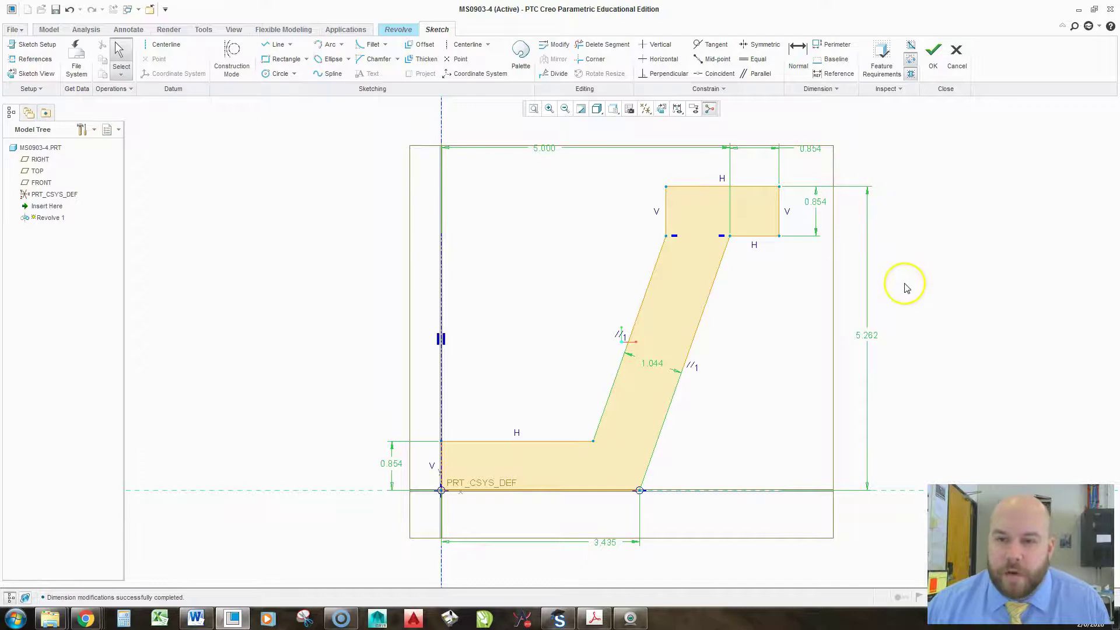
Set the flange overhang to 0.500, flange thickness to 1.000 and overall height to 7.000
click(926, 315)
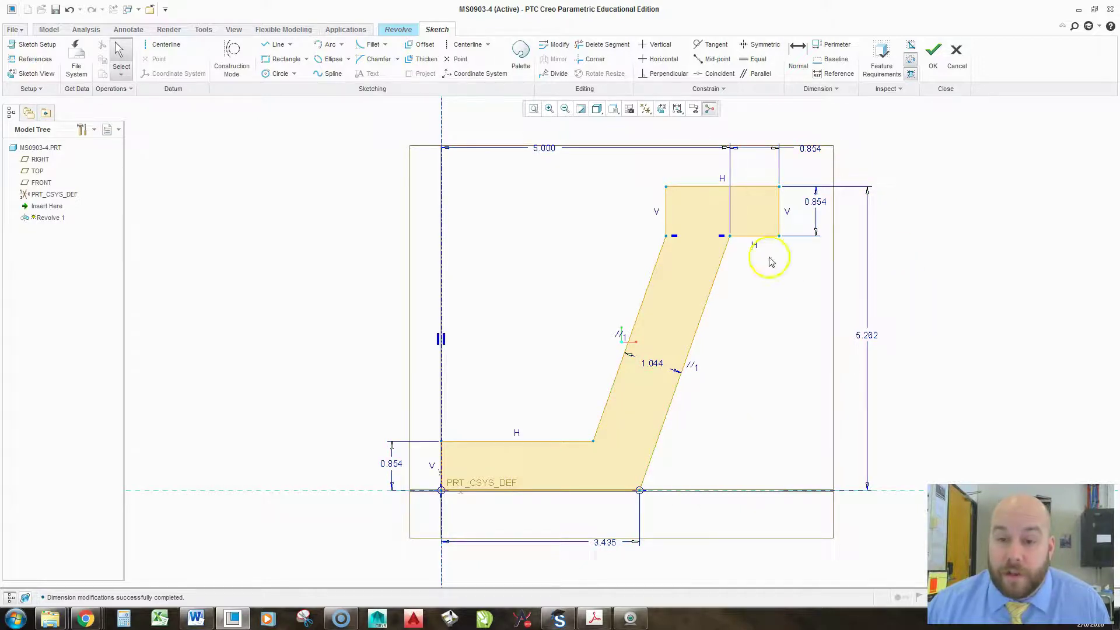
double_click(811, 150)
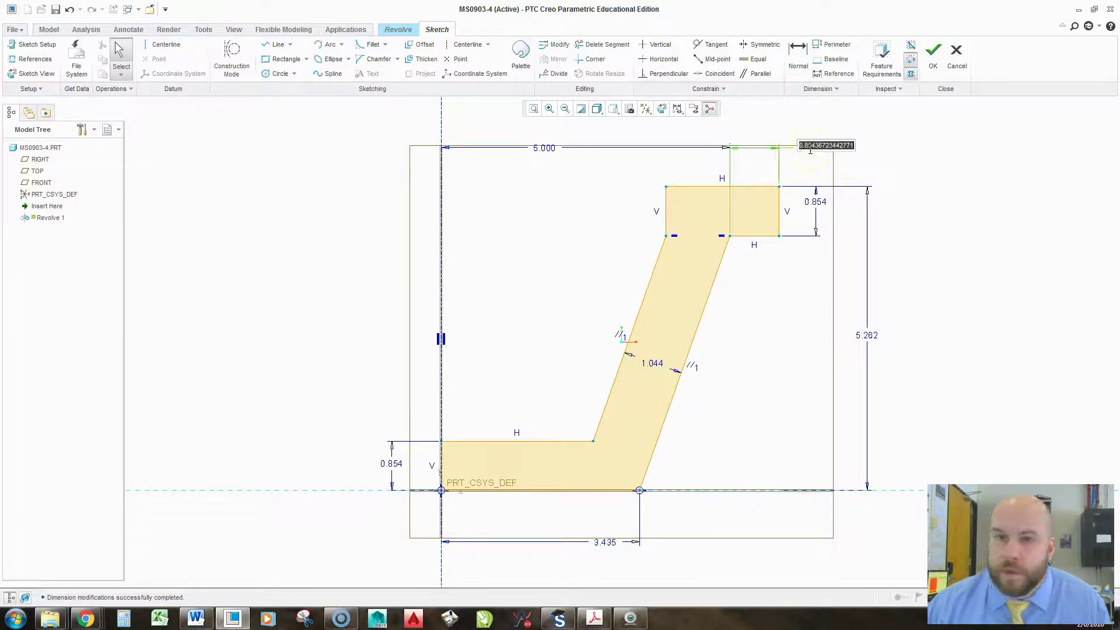
text(.5)
key(Return)
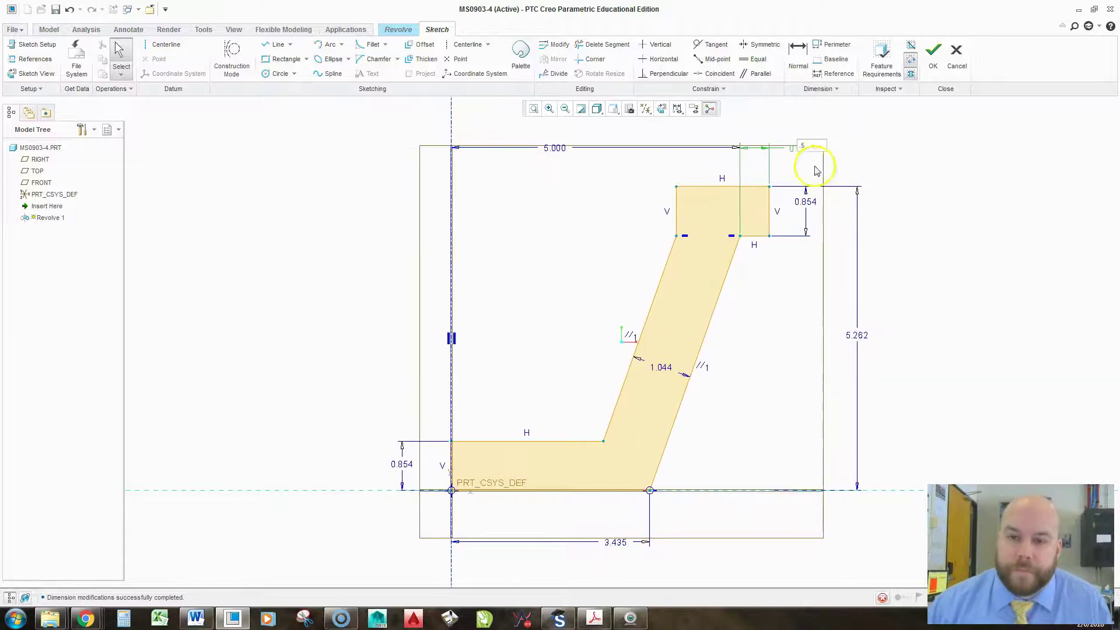
double_click(808, 203)
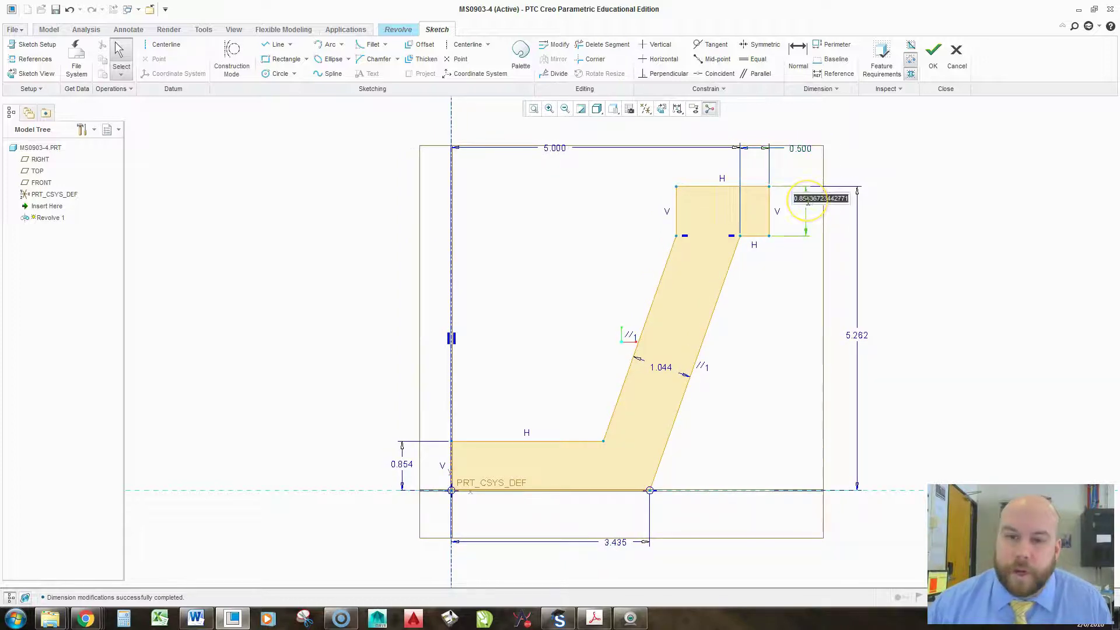
text(1)
key(Return)
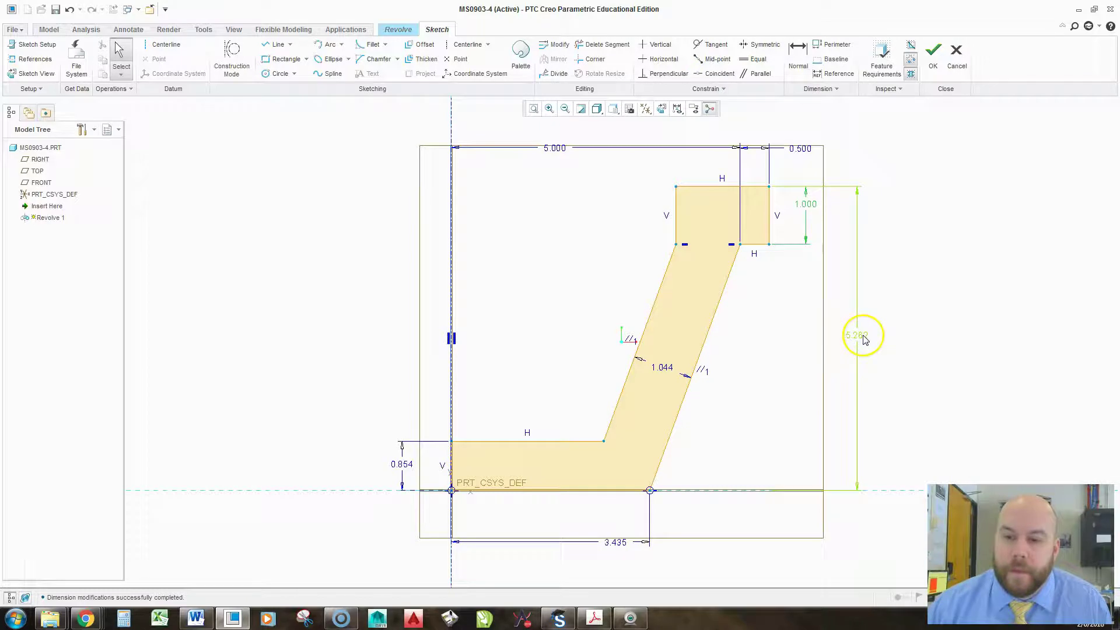
double_click(864, 338)
text(7)
key(Return)
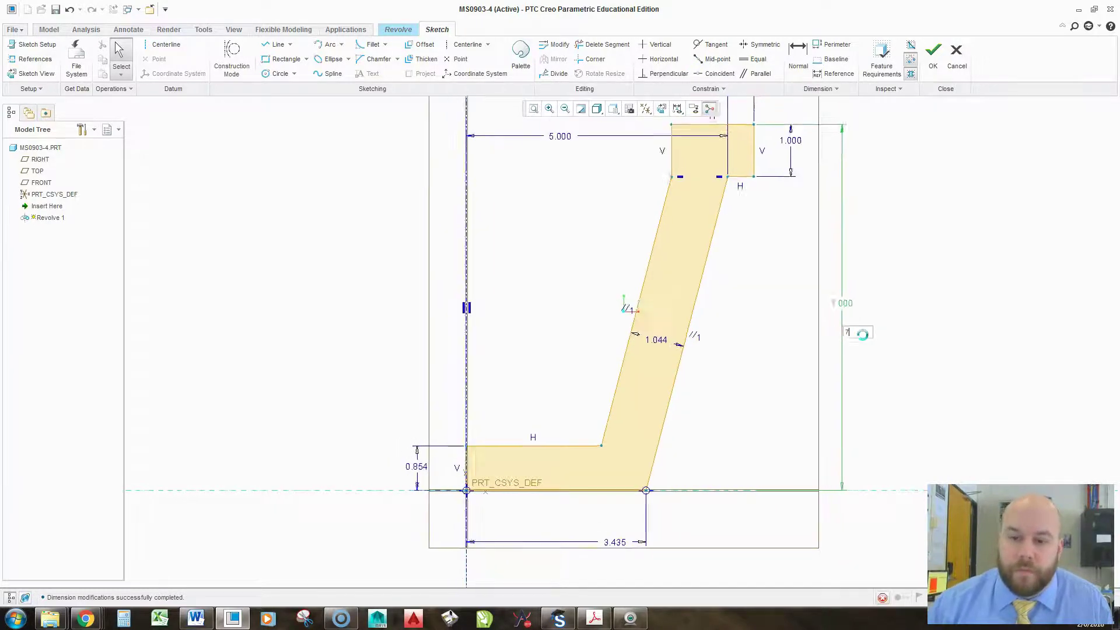
Set the bottom width to 4.000 and both base and wall thicknesses to 0.750
double_click(616, 542)
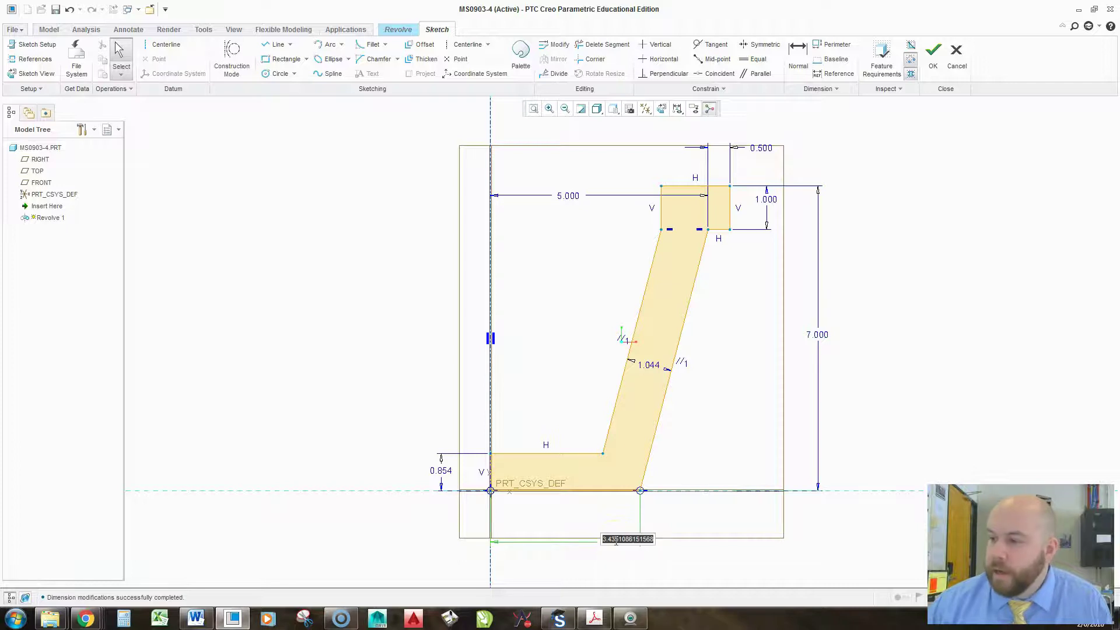
text(4)
key(Return)
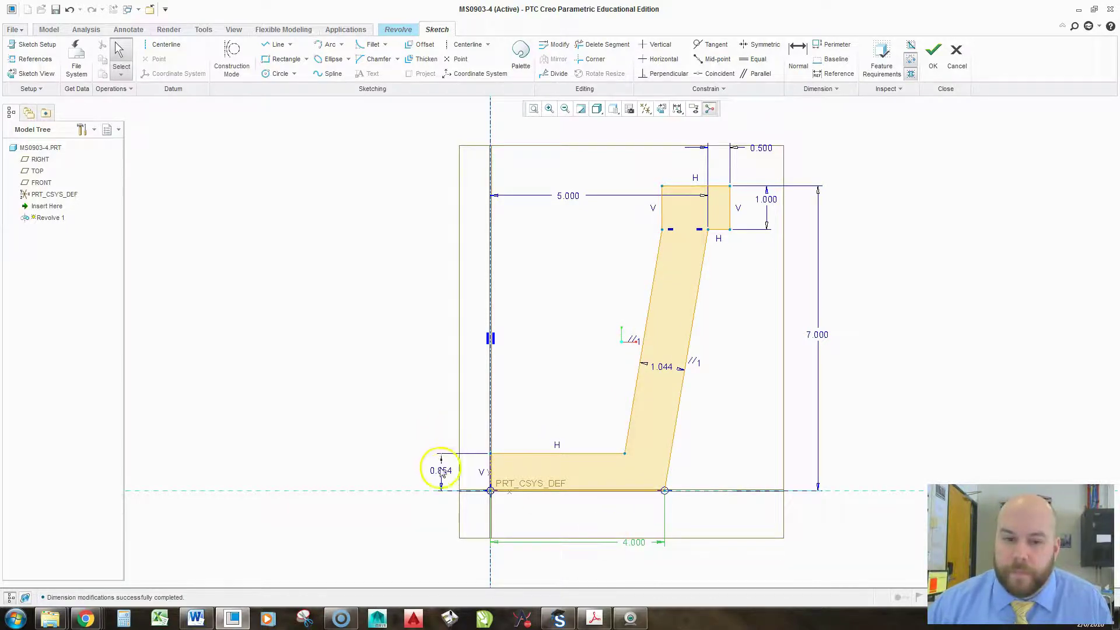
double_click(443, 472)
key(BackSpace)
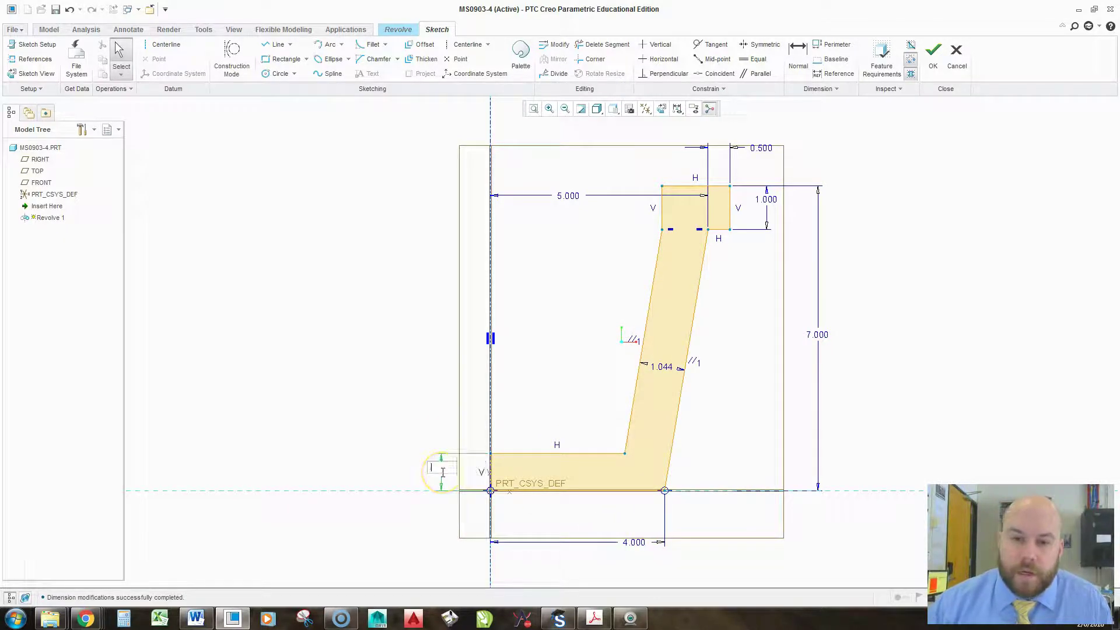
key(Return)
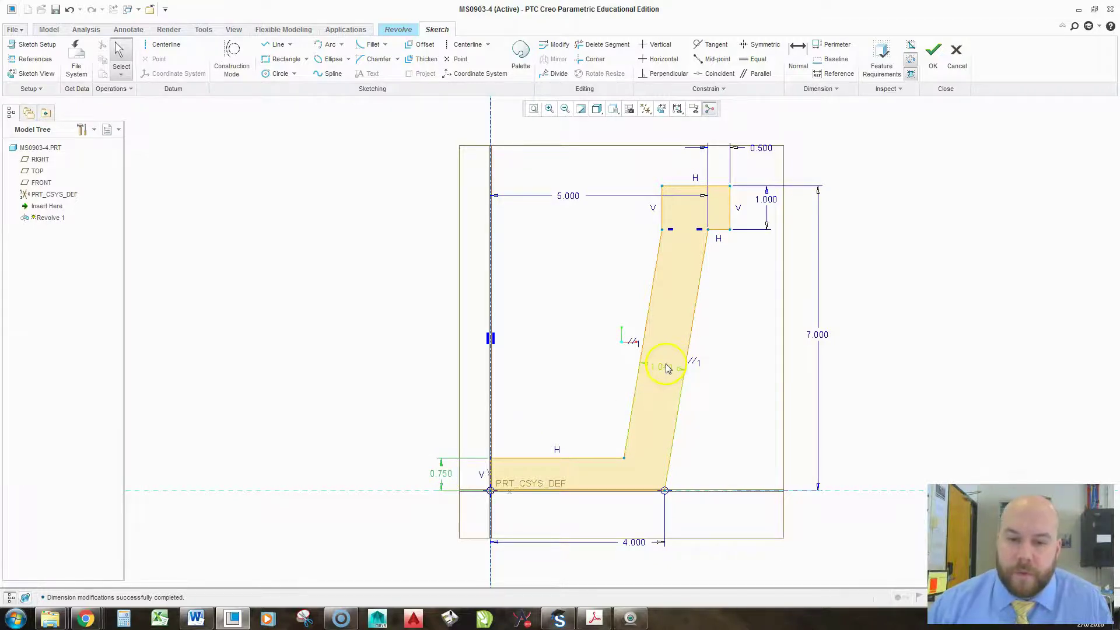
double_click(665, 367)
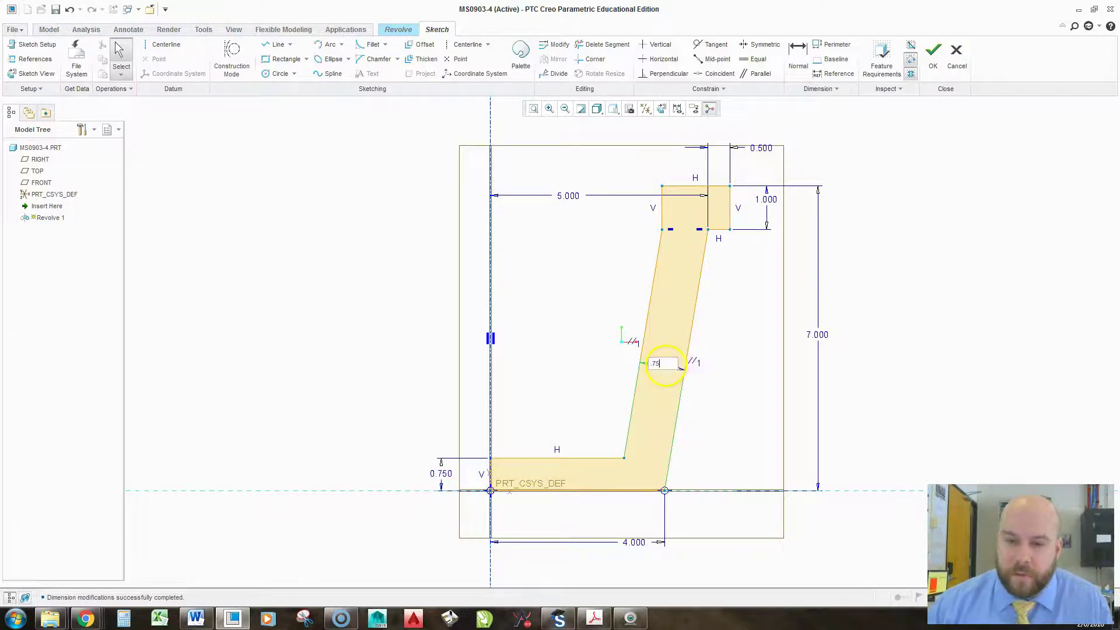
key(Return)
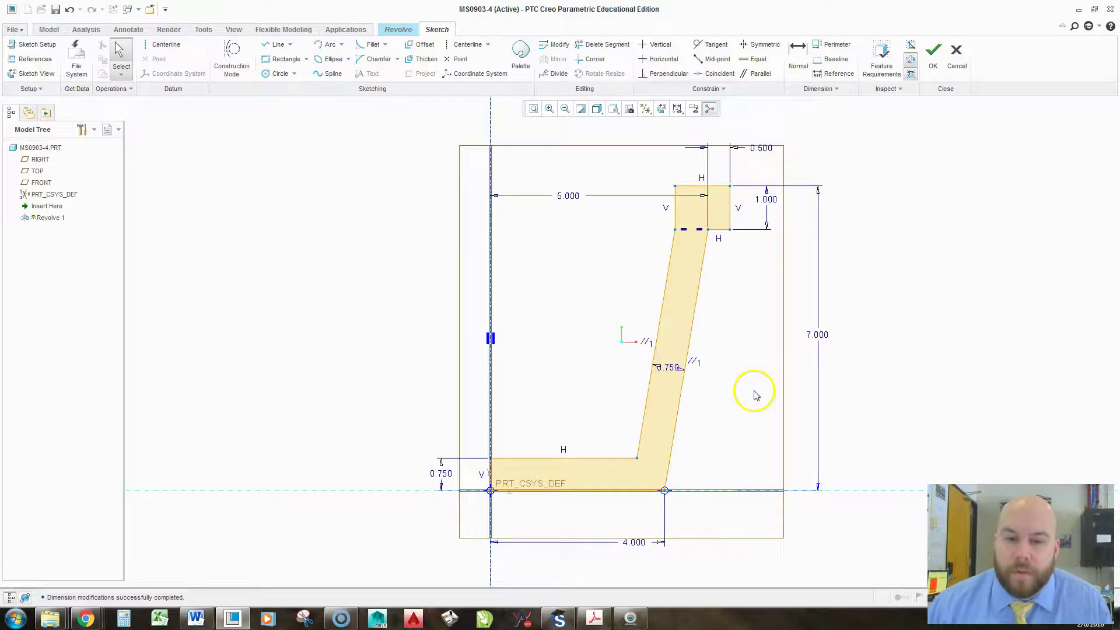
Finish the sketch to preview the 360° revolve and compare it with the PDF drawing
click(935, 68)
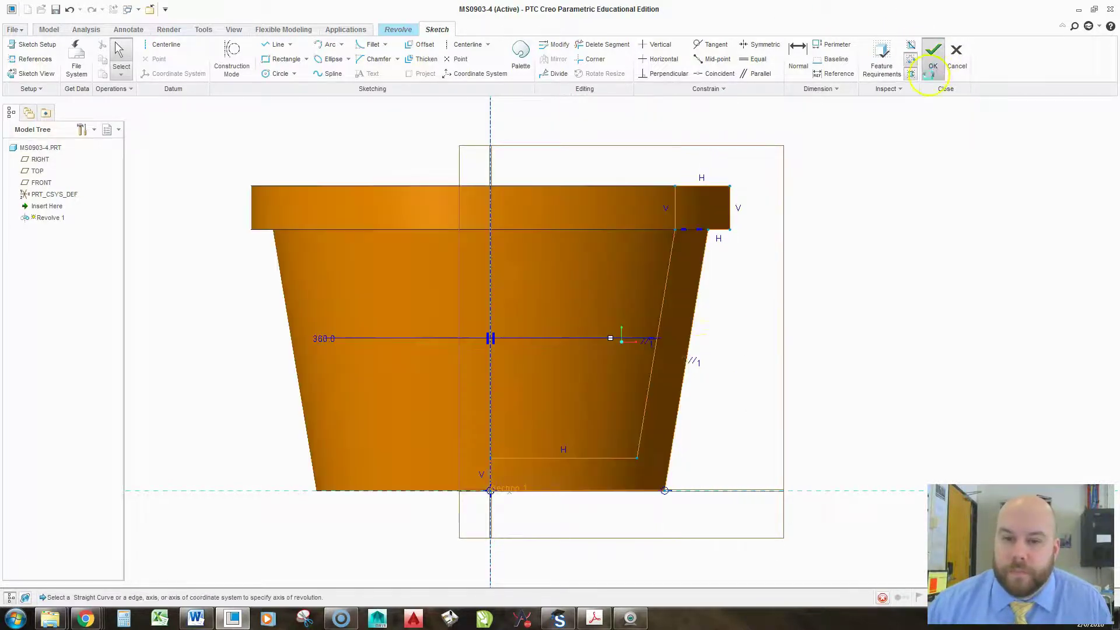
mouse_move(561, 310)
middle_down()
mouse_move(557, 371)
mouse_move(562, 315)
middle_up()
click(594, 618)
drag(814, 270, 575, 5)
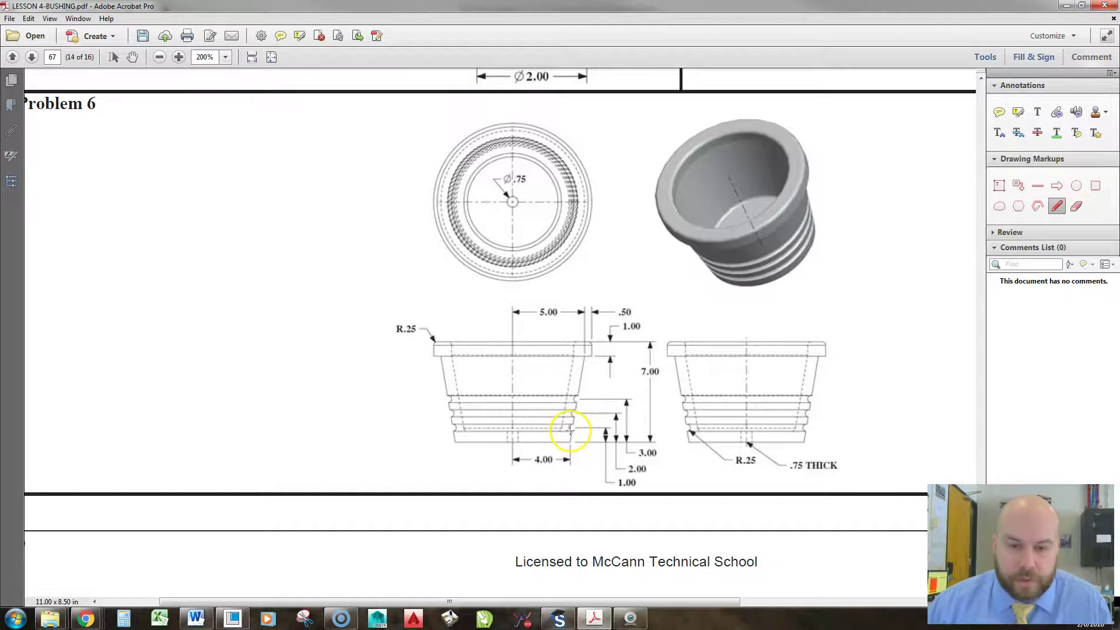
drag(641, 6, 894, 216)
click(895, 216)
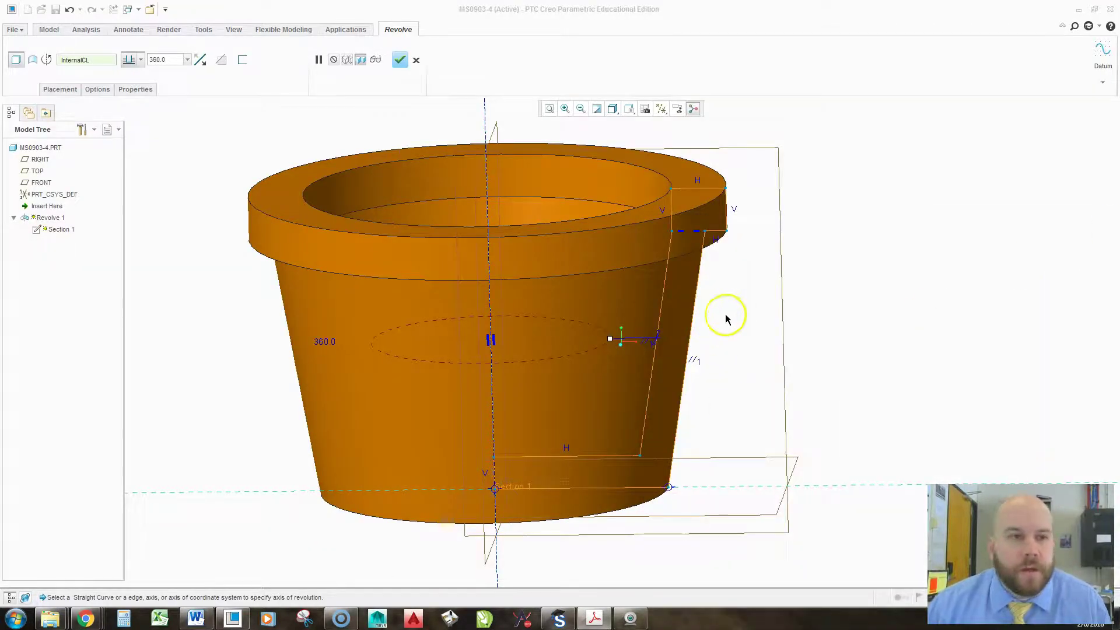
Switch to a saved view orientation and complete Revolve 1 as a solid bushing
click(628, 109)
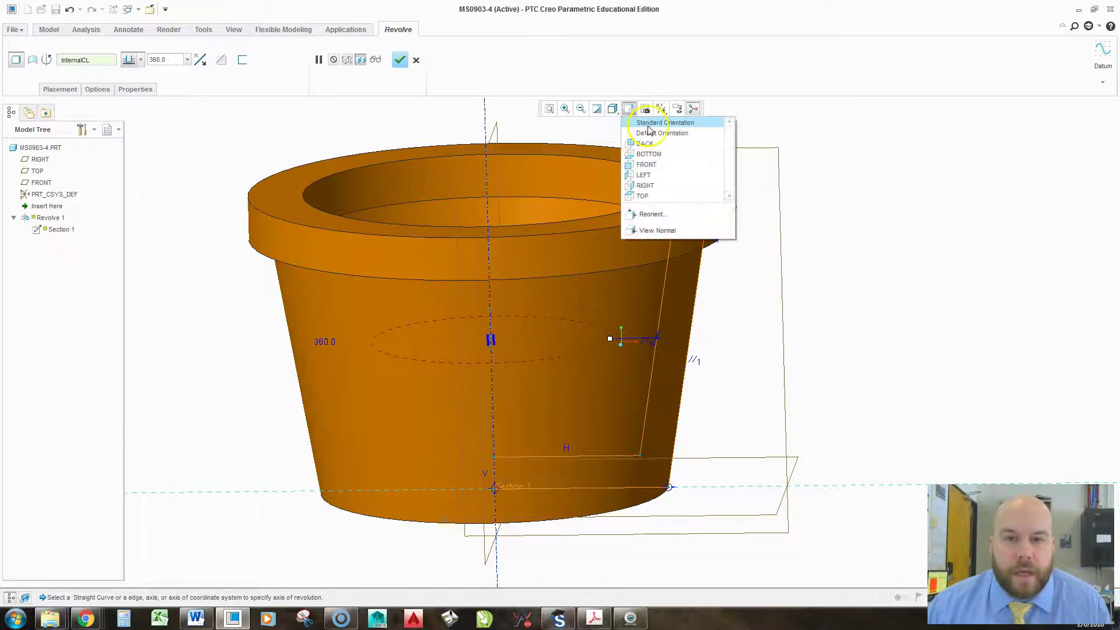
click(668, 123)
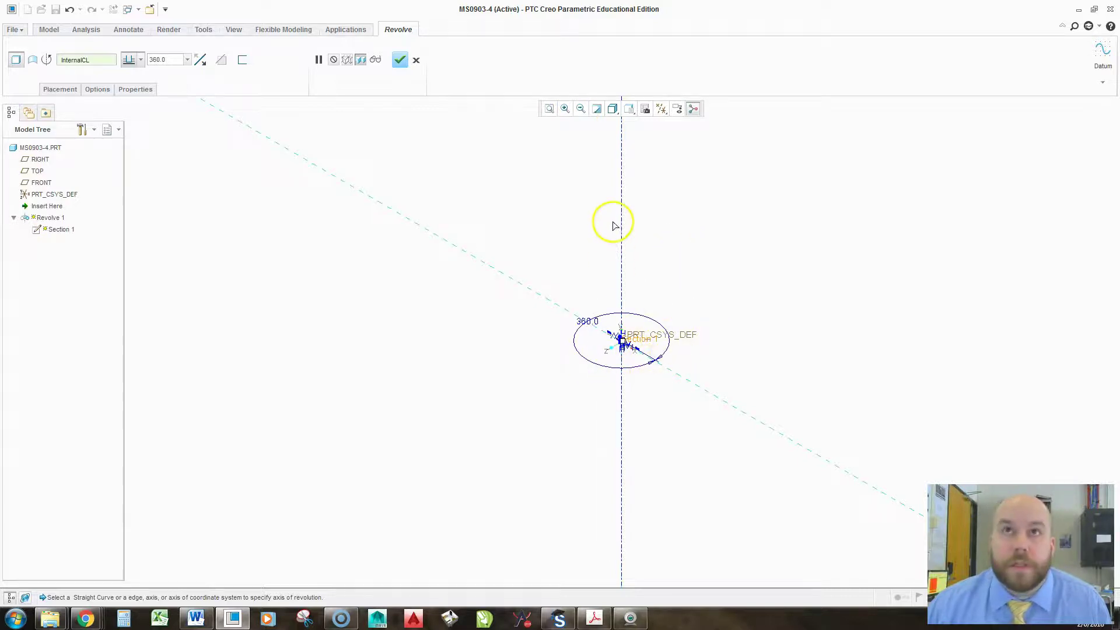
click(400, 59)
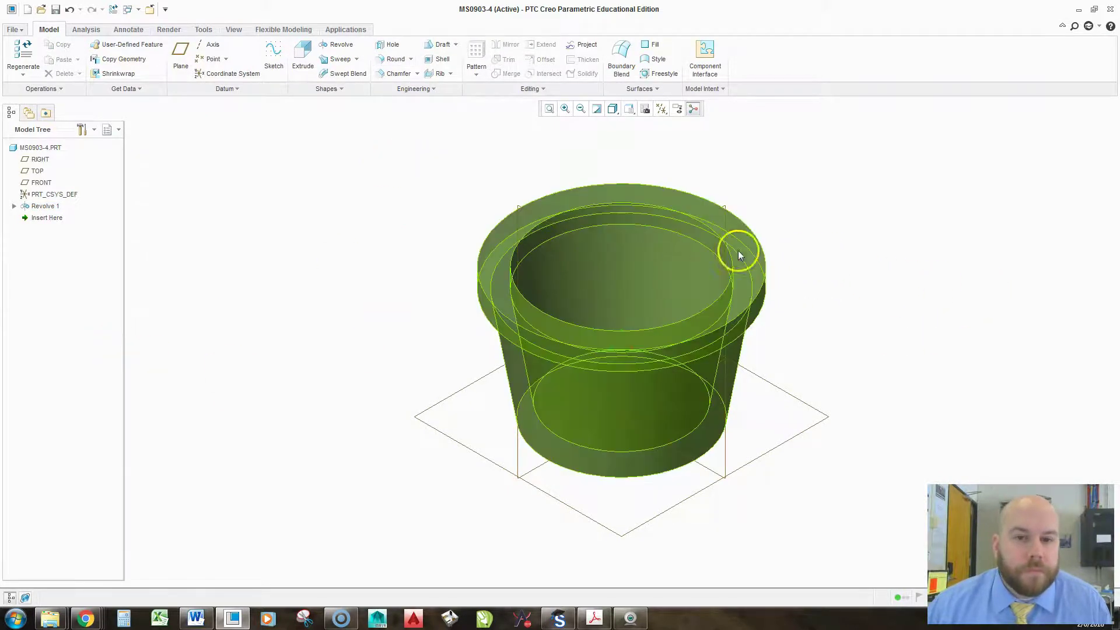
Start Revolve 2 and place its internal sketch using the RIGHT datum plane
click(341, 44)
right_click(791, 200)
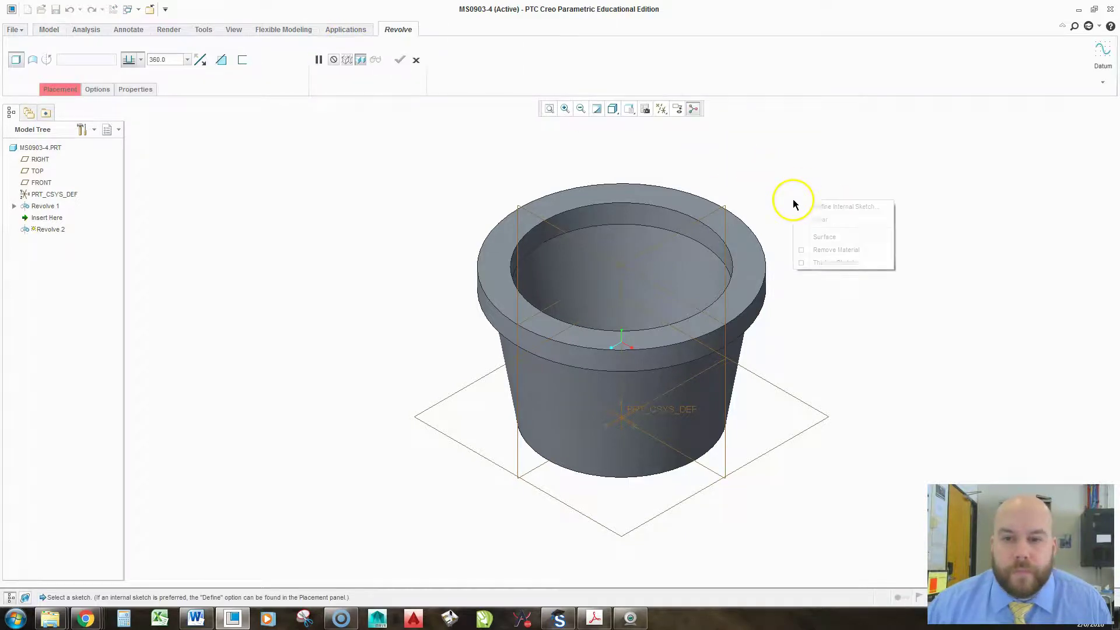
click(817, 207)
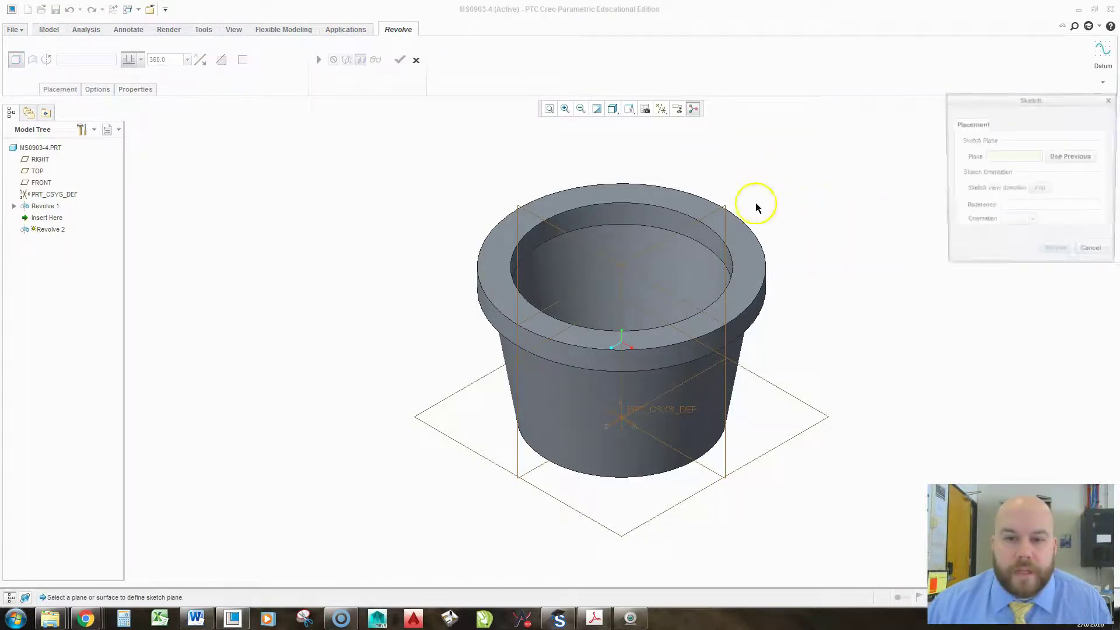
click(560, 228)
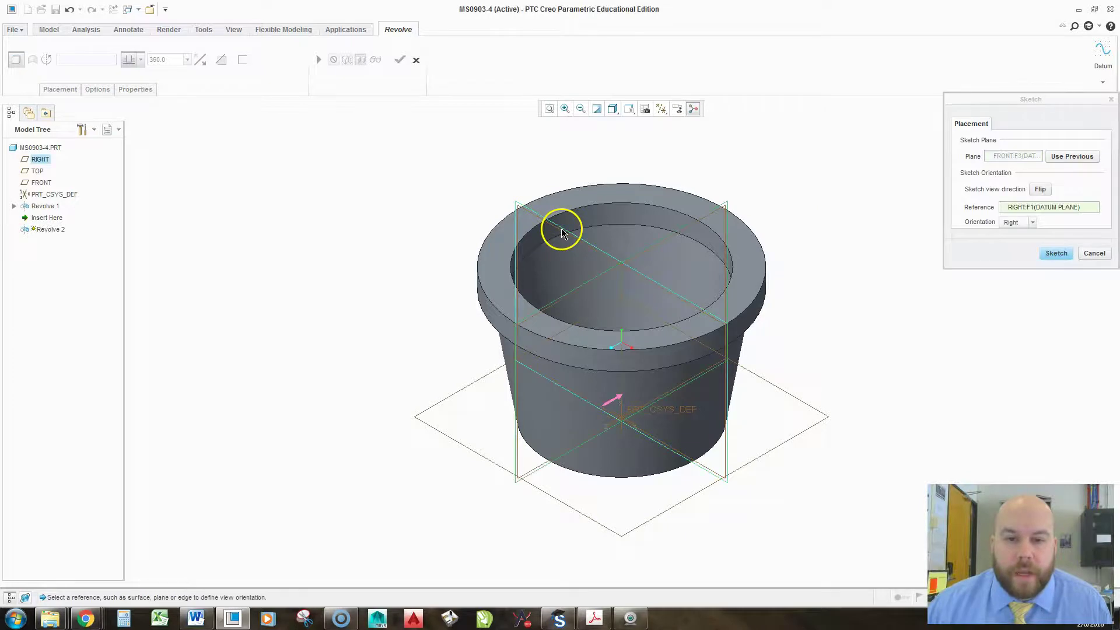
click(1056, 254)
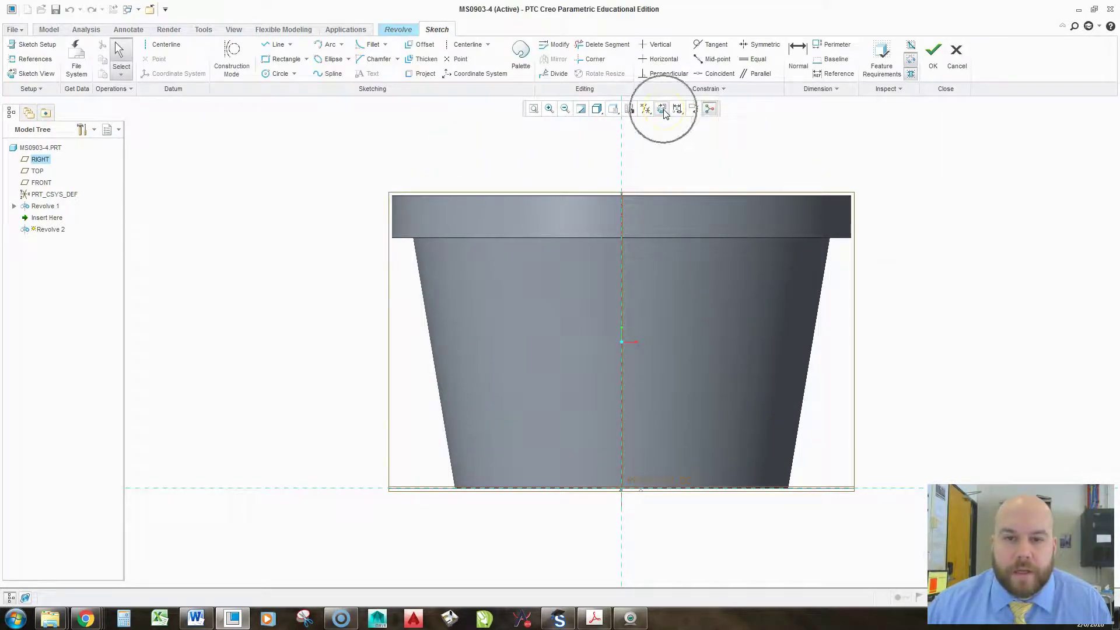
Face the sketch squarely and add Revolve 1's tapered side surface as a sketch reference
click(663, 109)
click(594, 617)
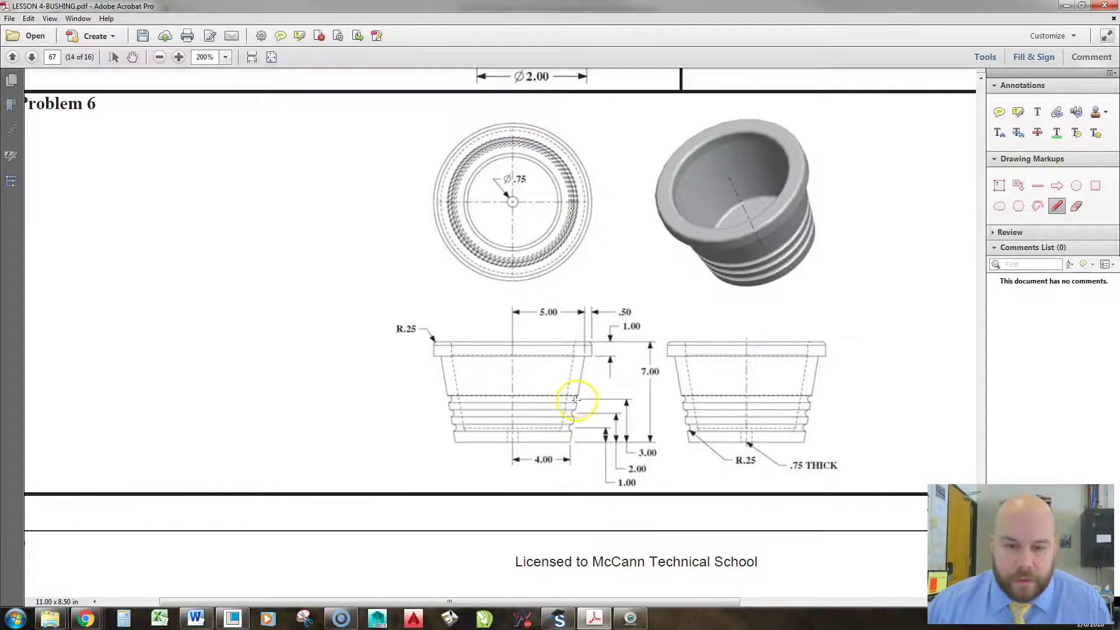
key(alt+Tab)
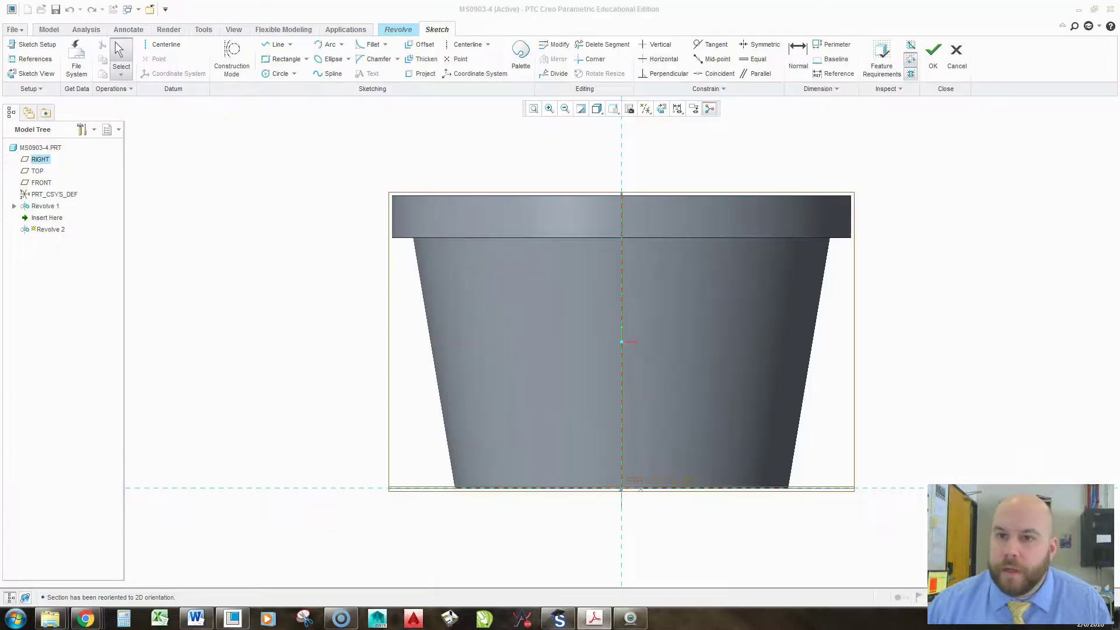
right_click(842, 360)
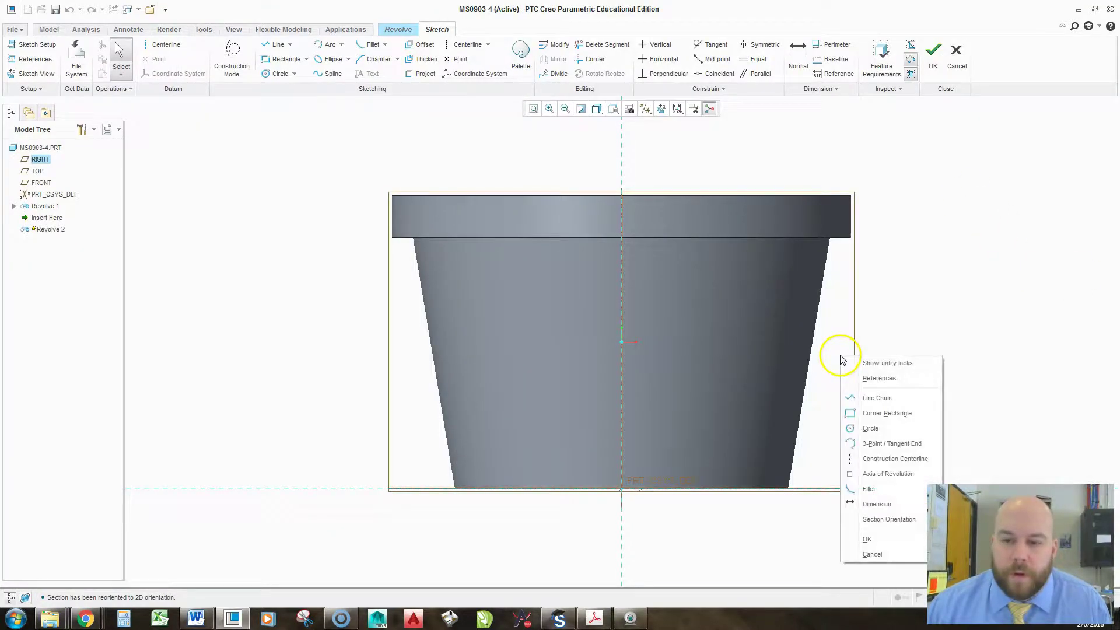
click(878, 379)
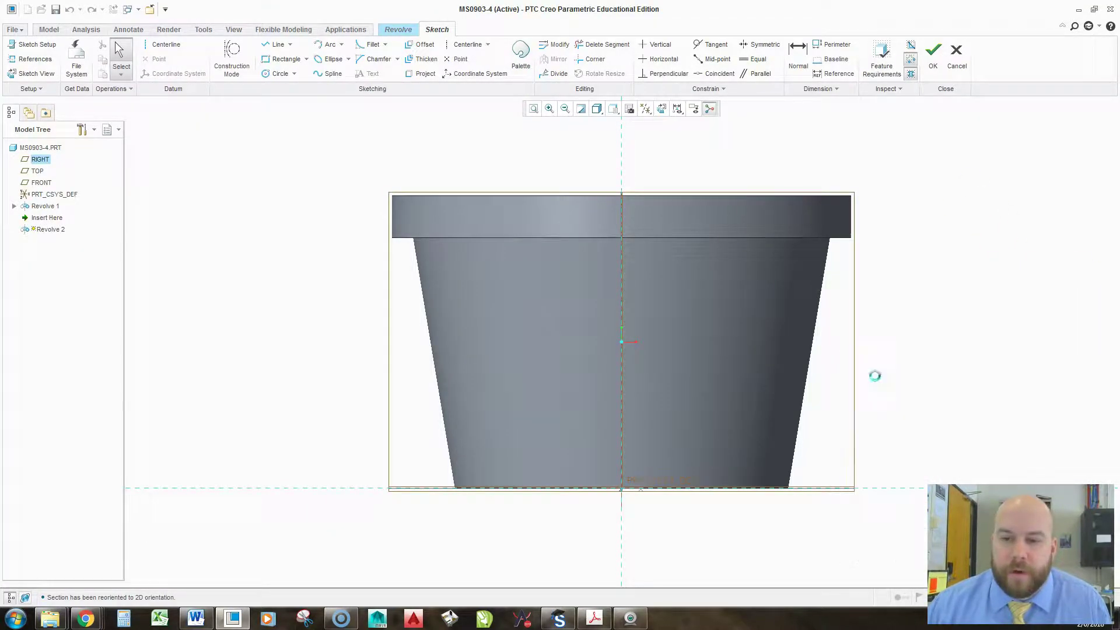
click(810, 367)
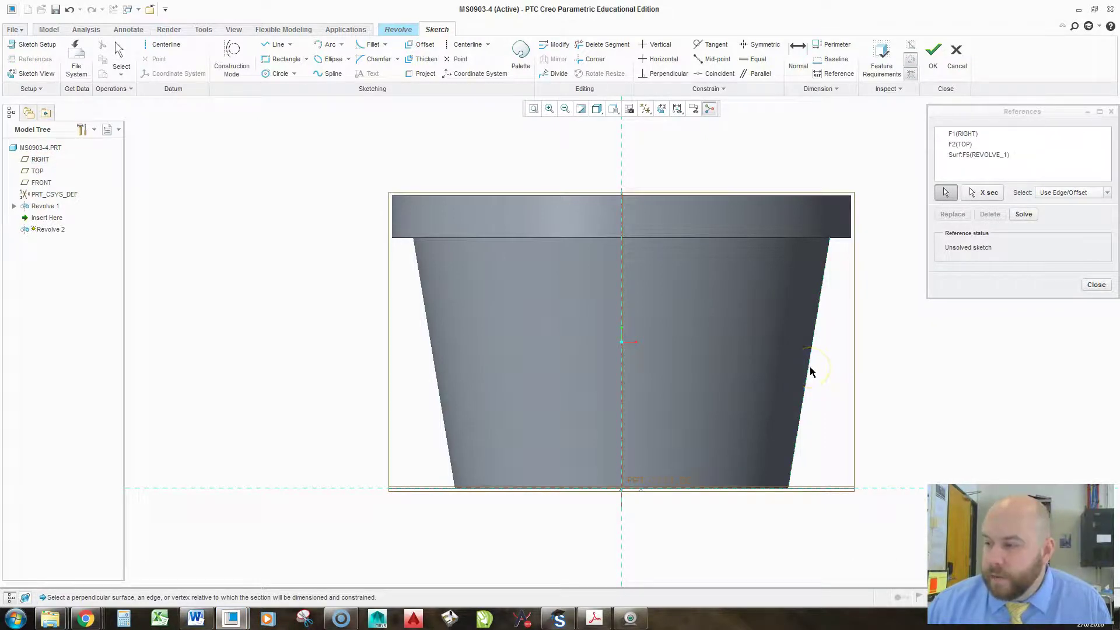
scroll(329, 428, down, 2)
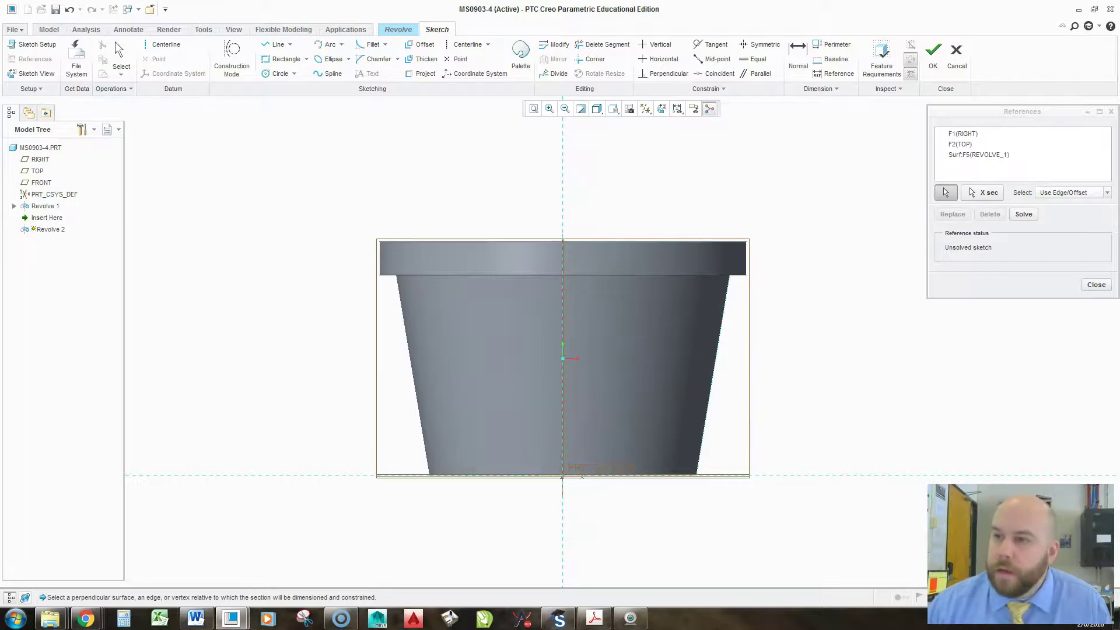
key(alt+Tab)
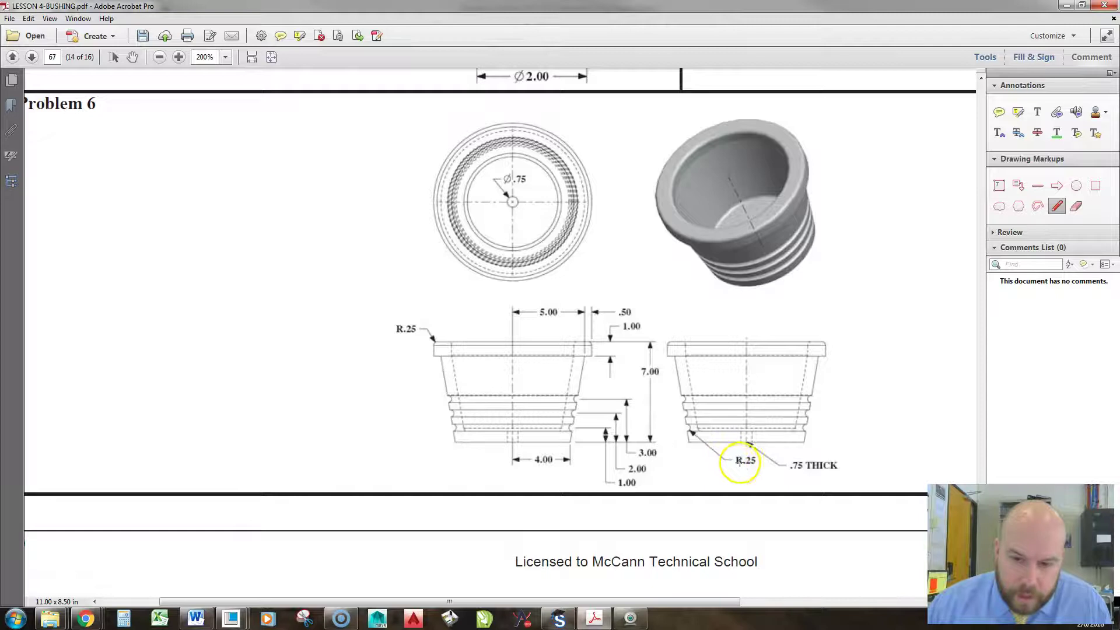
key(alt+Tab)
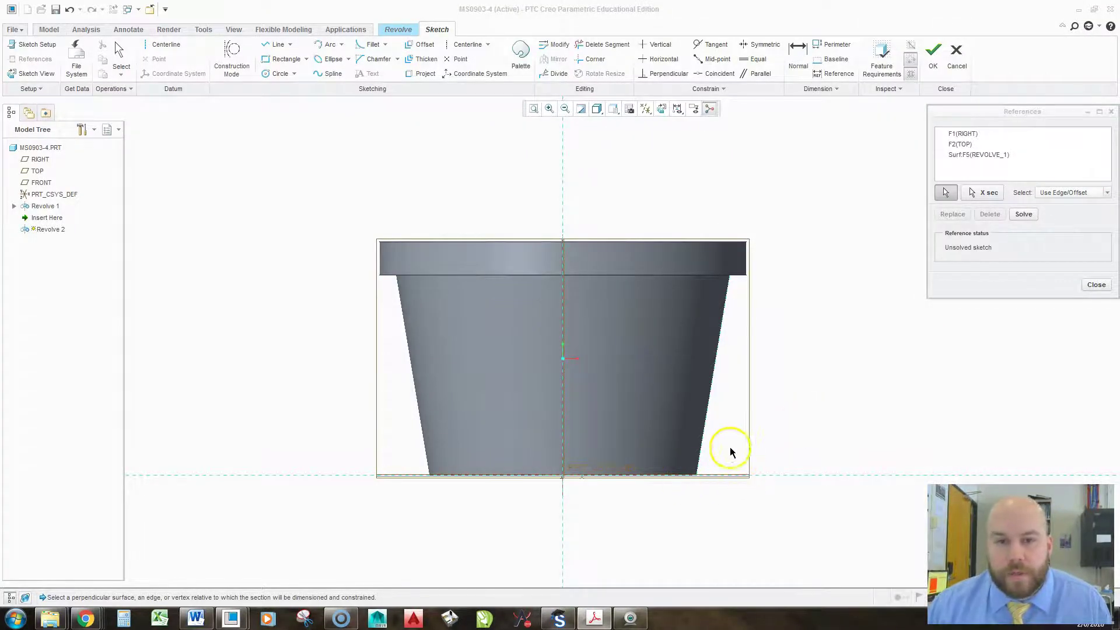
Set the display style to No Hidden and zoom in on the sketch
click(596, 110)
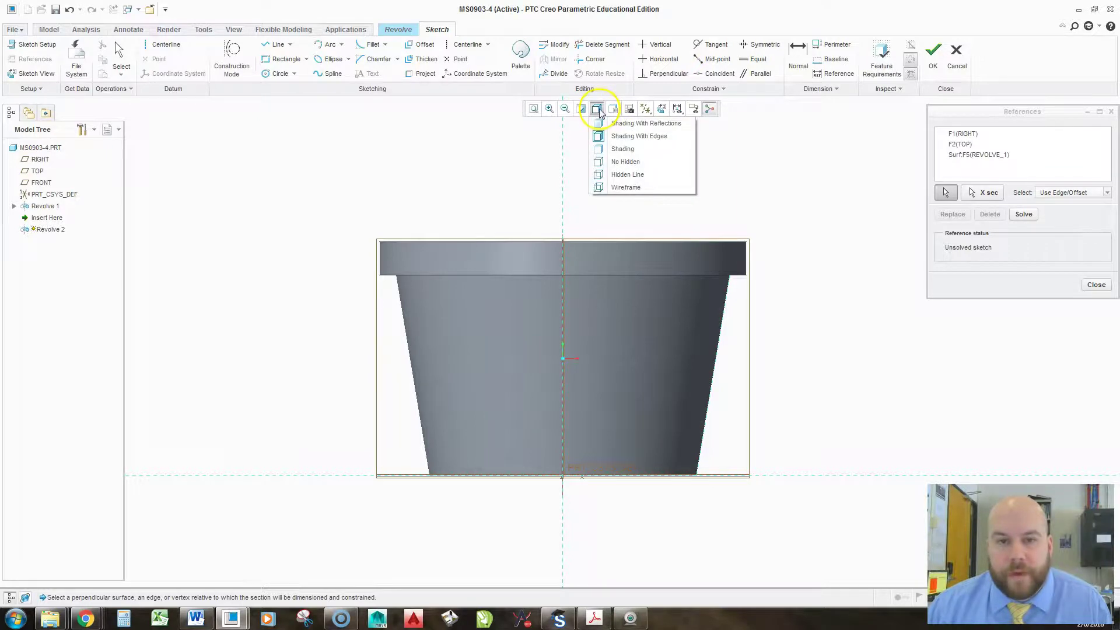
click(618, 161)
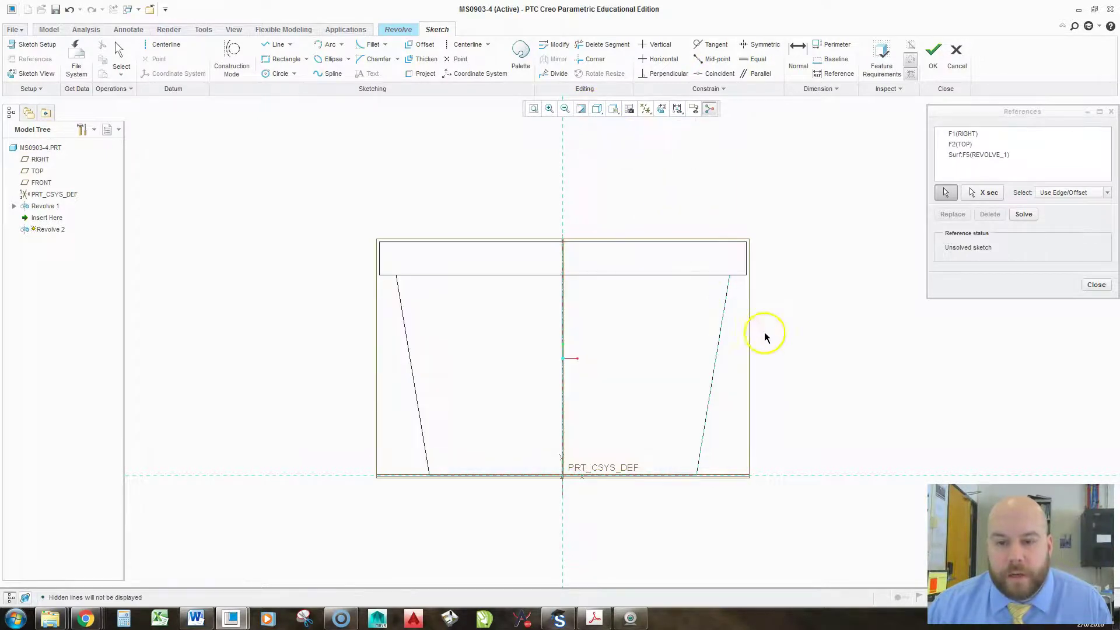
scroll(712, 449, up, 4)
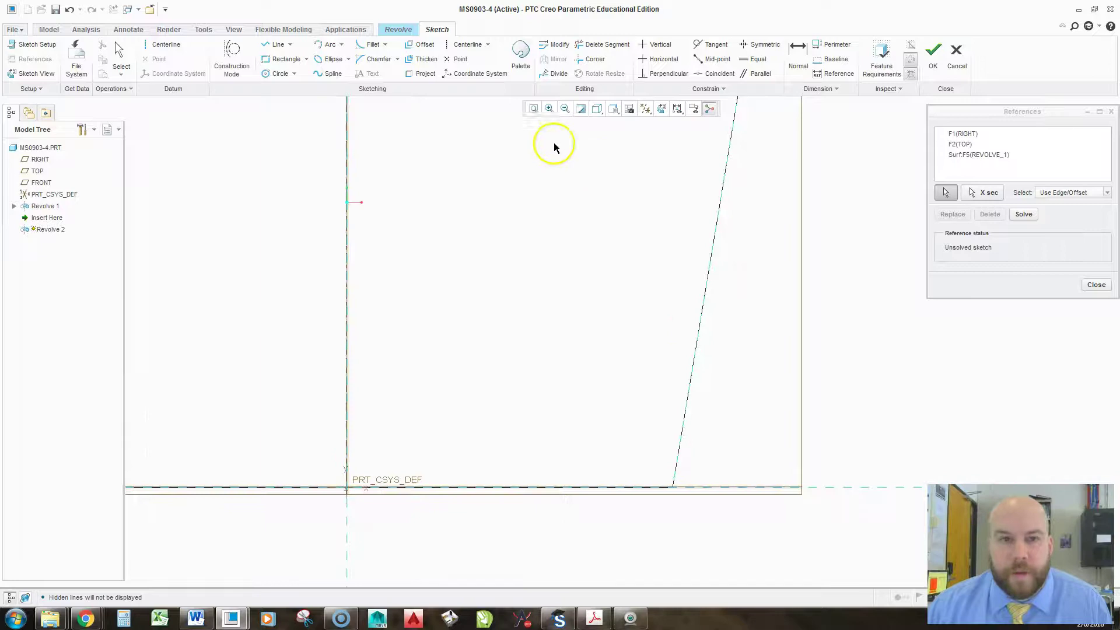
Draw three equal circles centred along the slanted side, bottom, middle and near the top
click(278, 74)
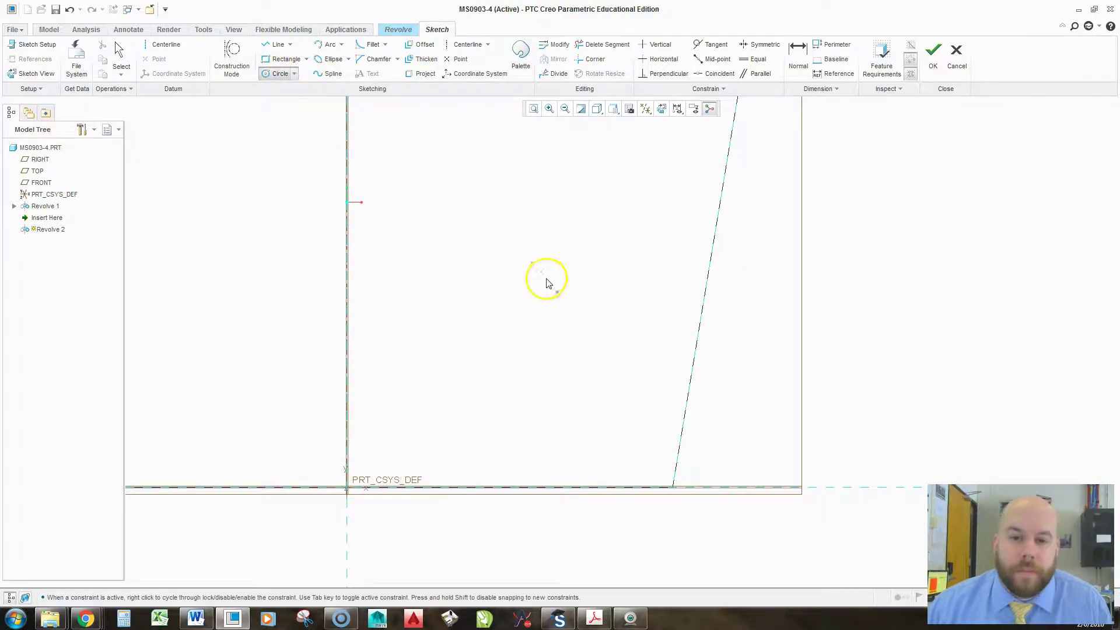
click(685, 405)
click(711, 404)
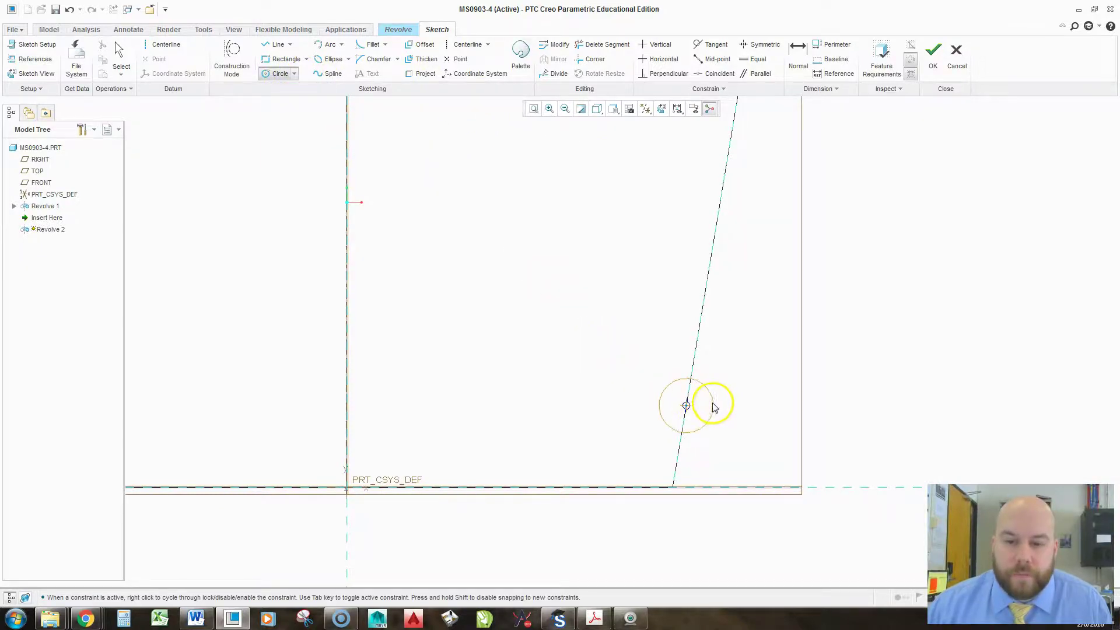
click(701, 315)
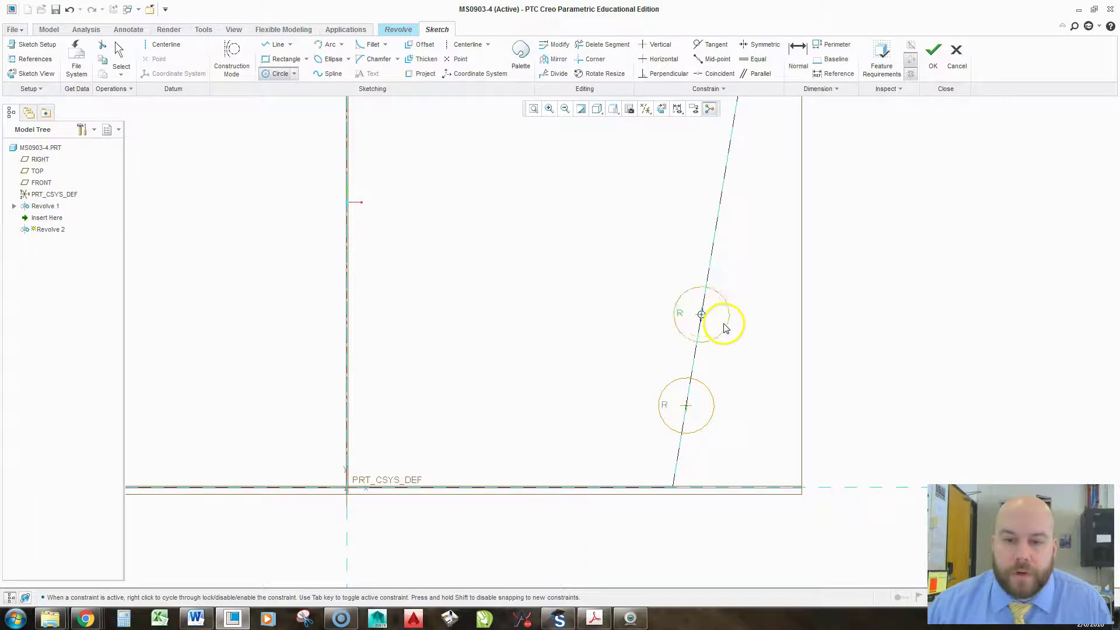
click(725, 328)
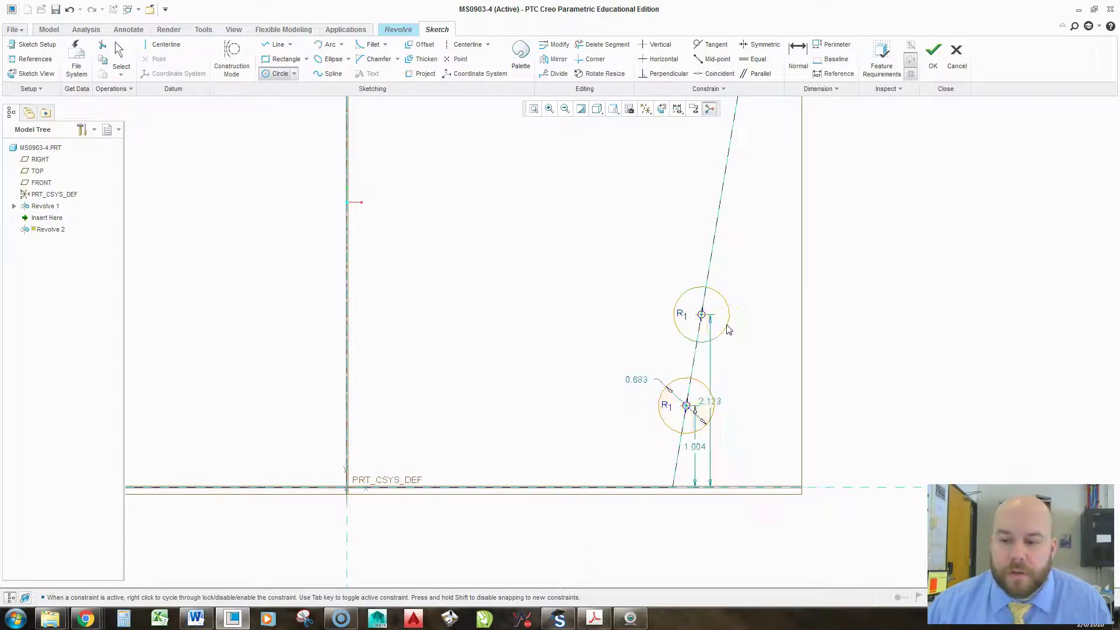
middle_click(724, 309)
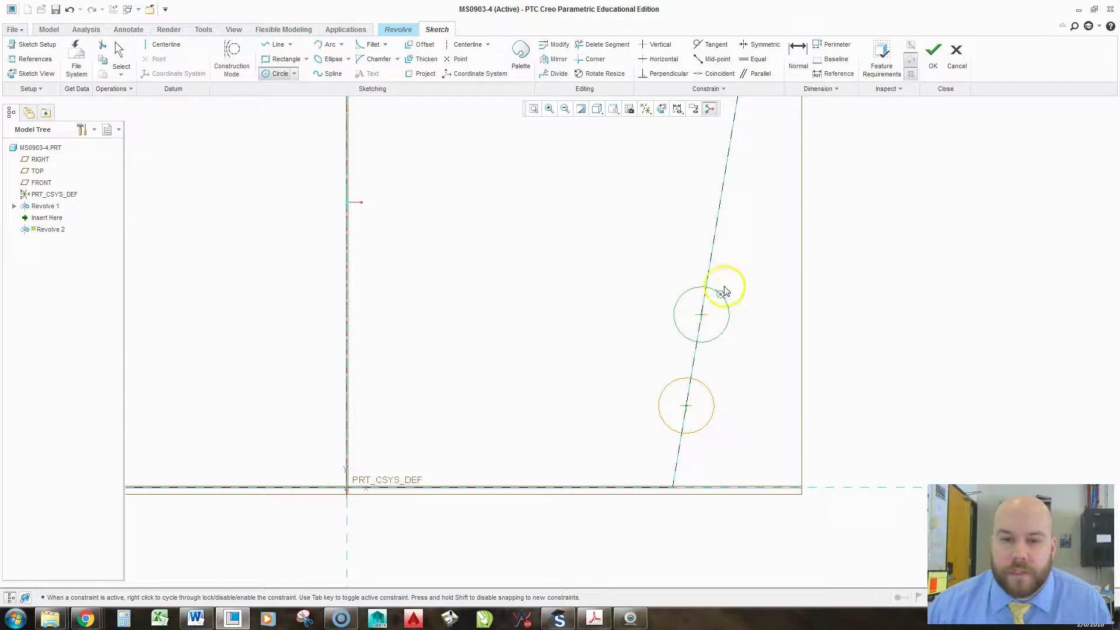
click(715, 228)
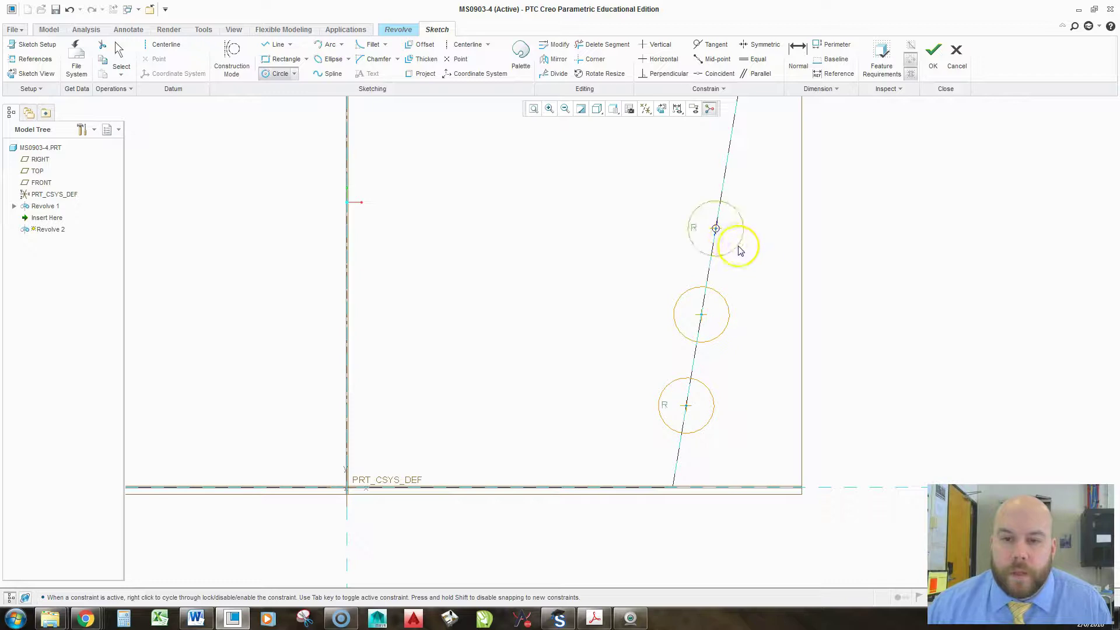
click(739, 251)
middle_click(795, 317)
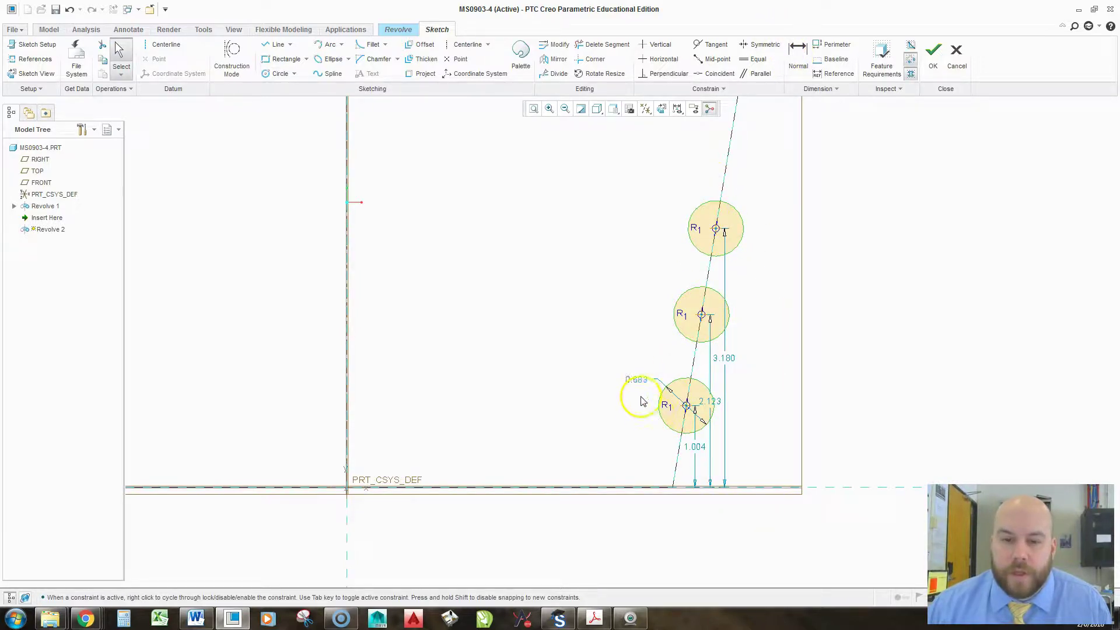
click(791, 54)
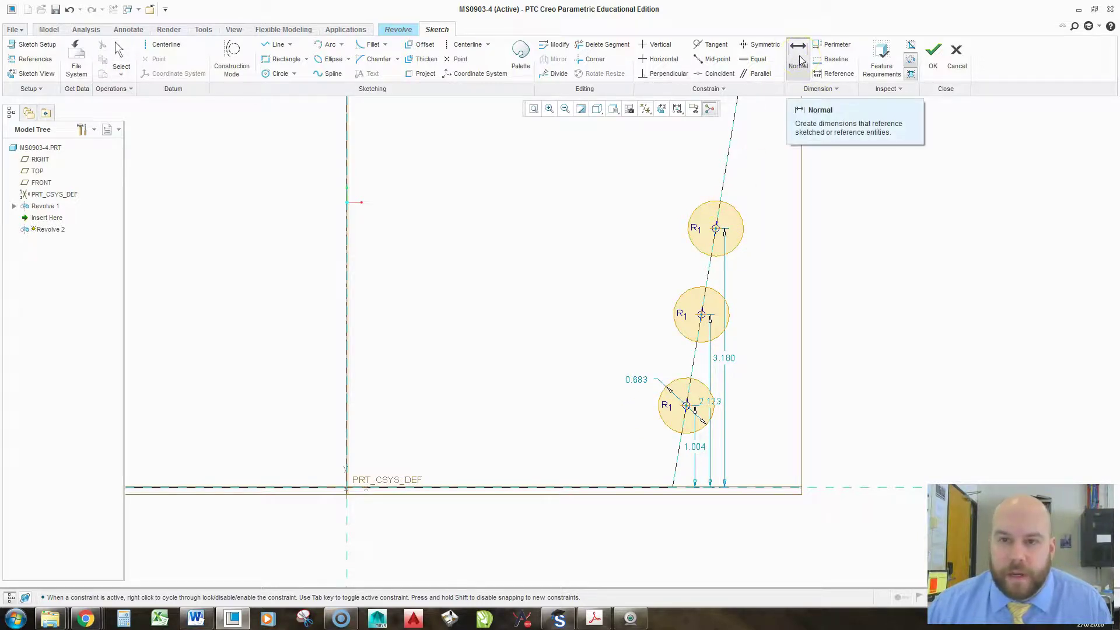
Add strong height dimensions from the bottom edge to each of the three circle centres
click(738, 414)
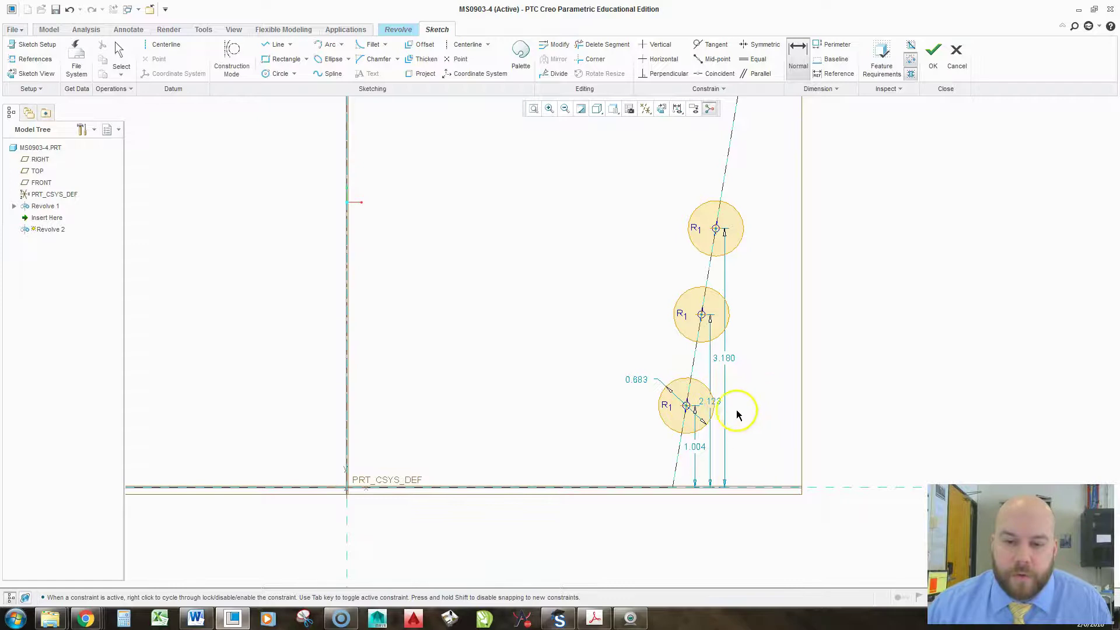
click(807, 43)
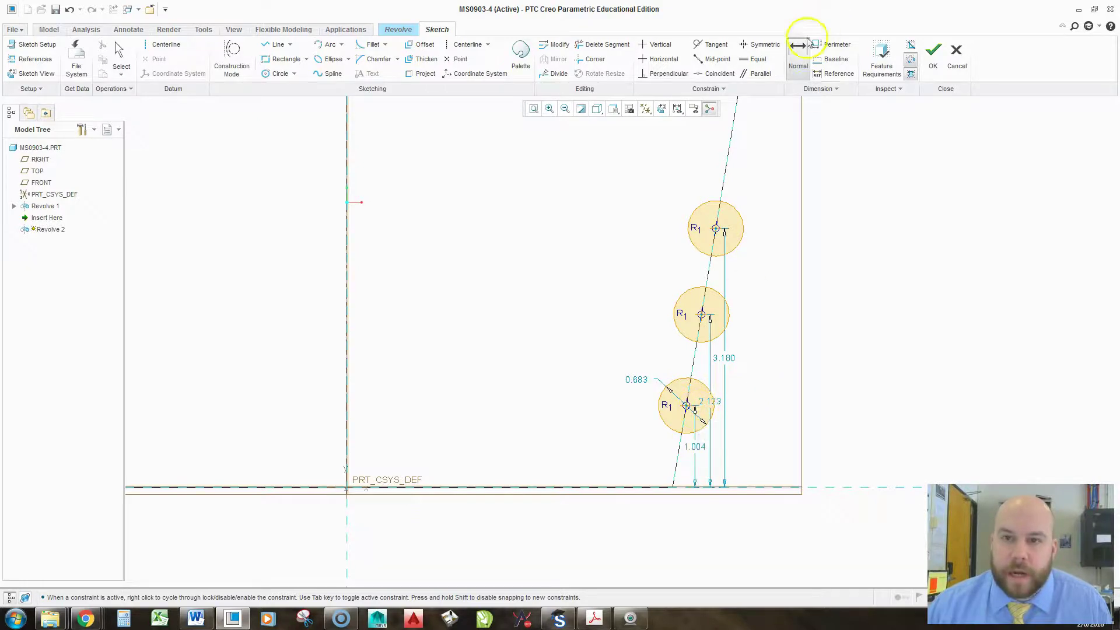
click(686, 405)
click(757, 487)
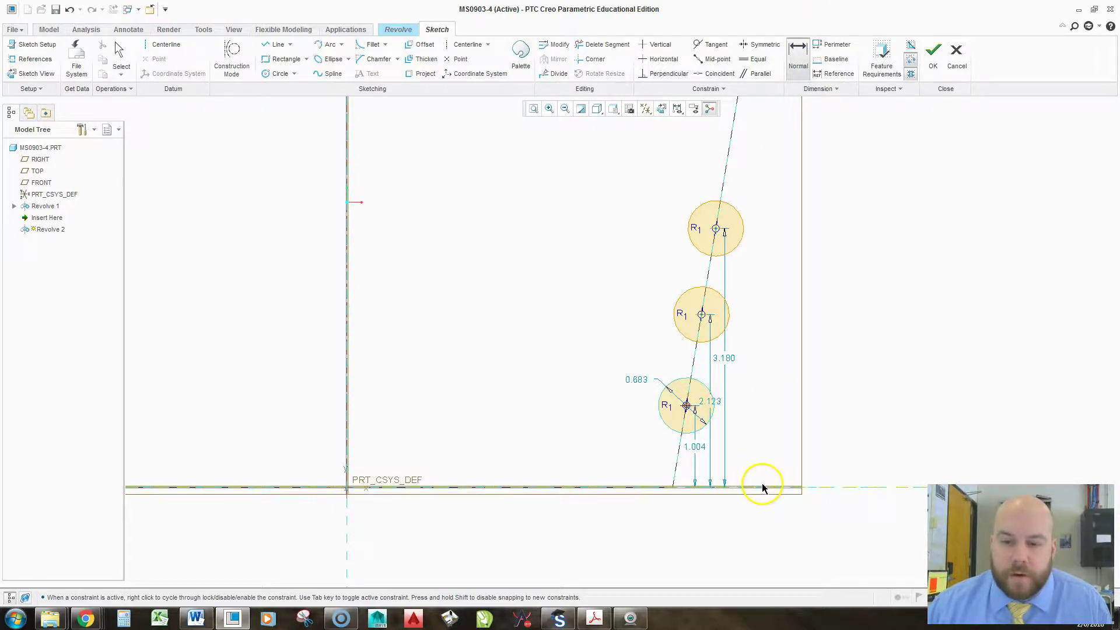
middle_click(783, 438)
click(701, 316)
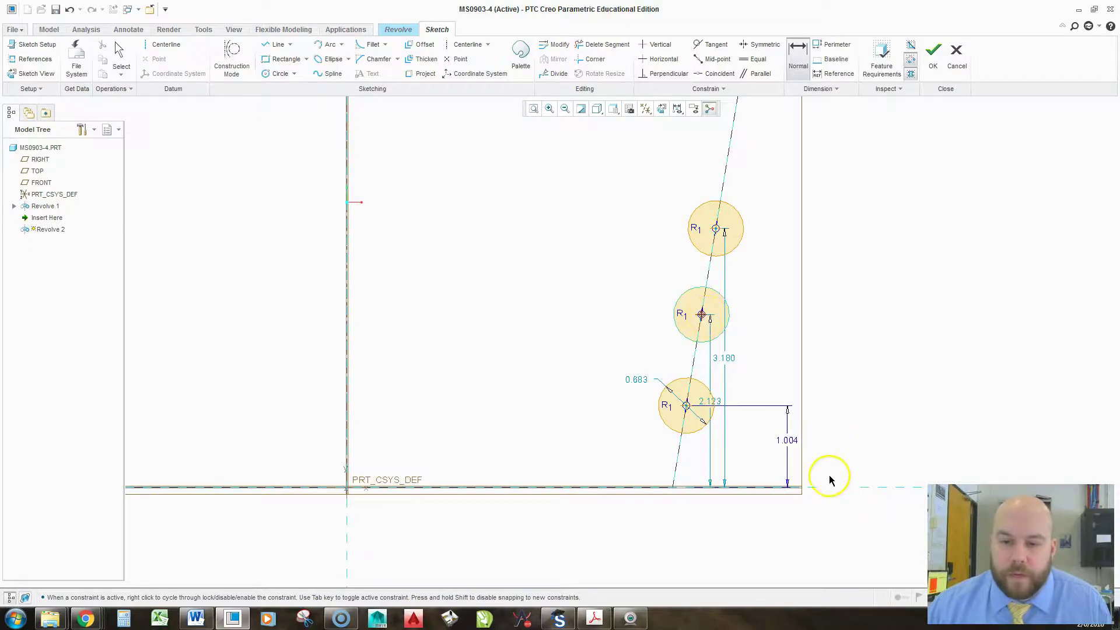
middle_click(848, 368)
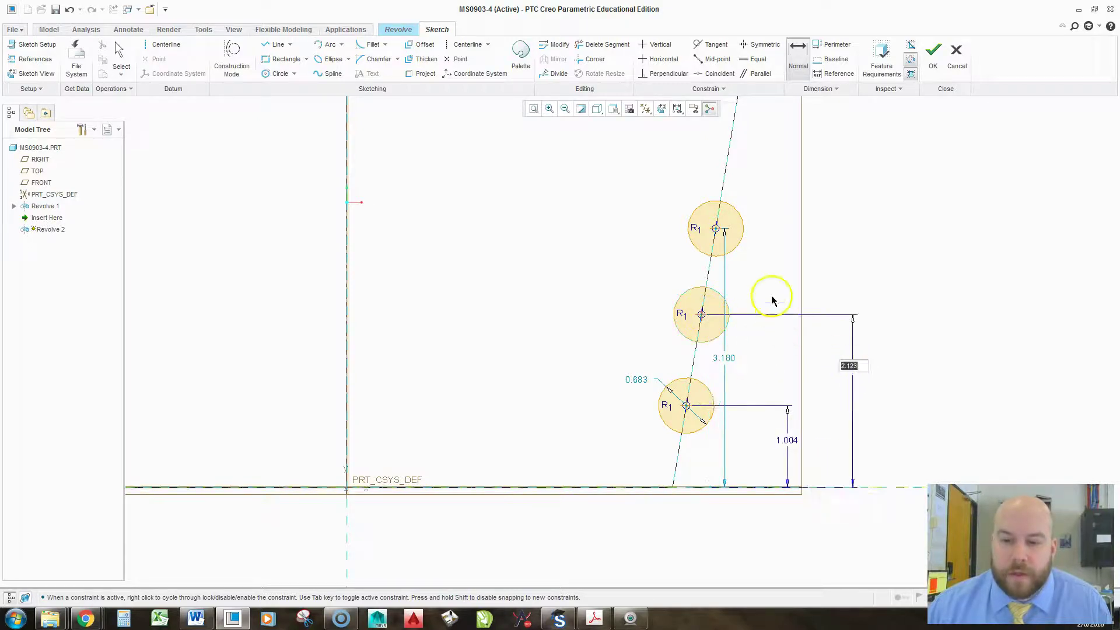
click(716, 229)
click(890, 488)
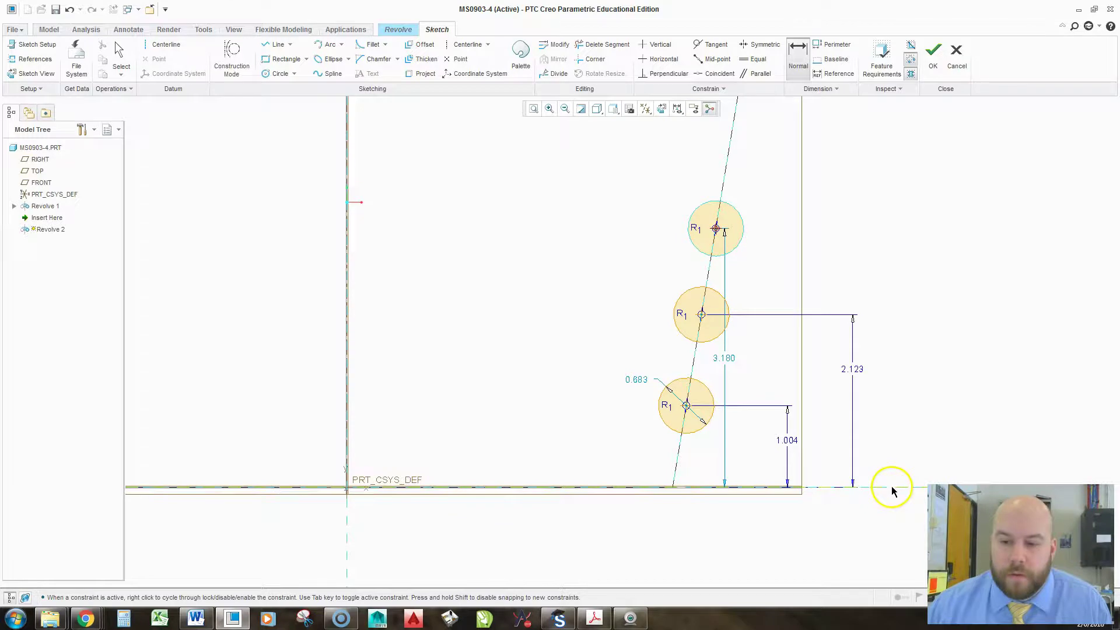
middle_click(927, 360)
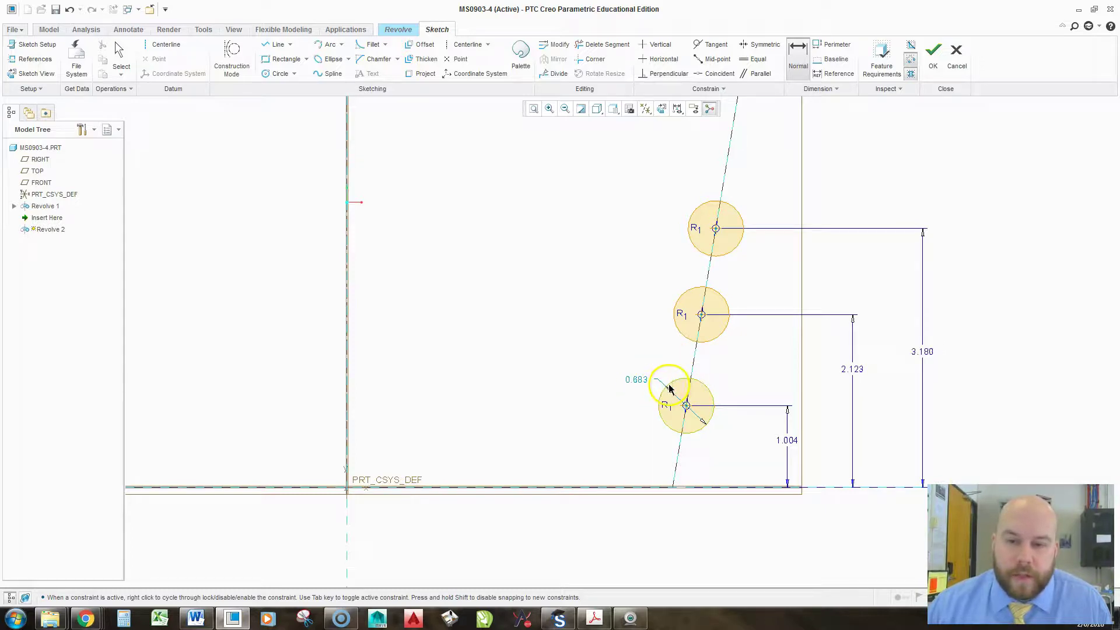
Dimension the circle size, undo the conflicting diameter, and set the size to 0.250
middle_click(609, 348)
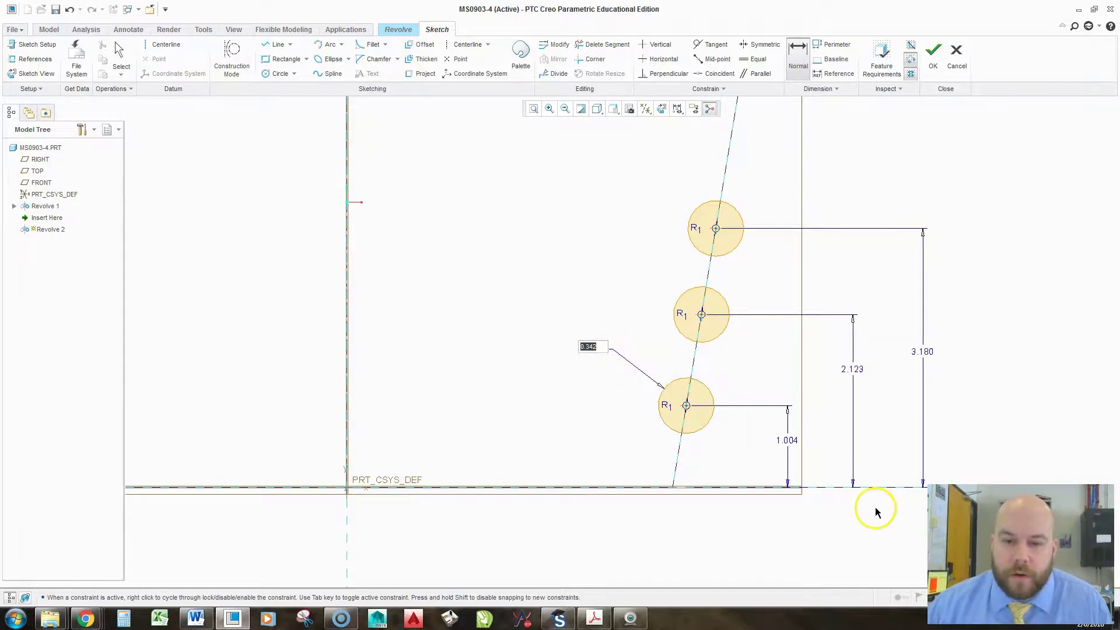
double_click(680, 302)
middle_click(646, 281)
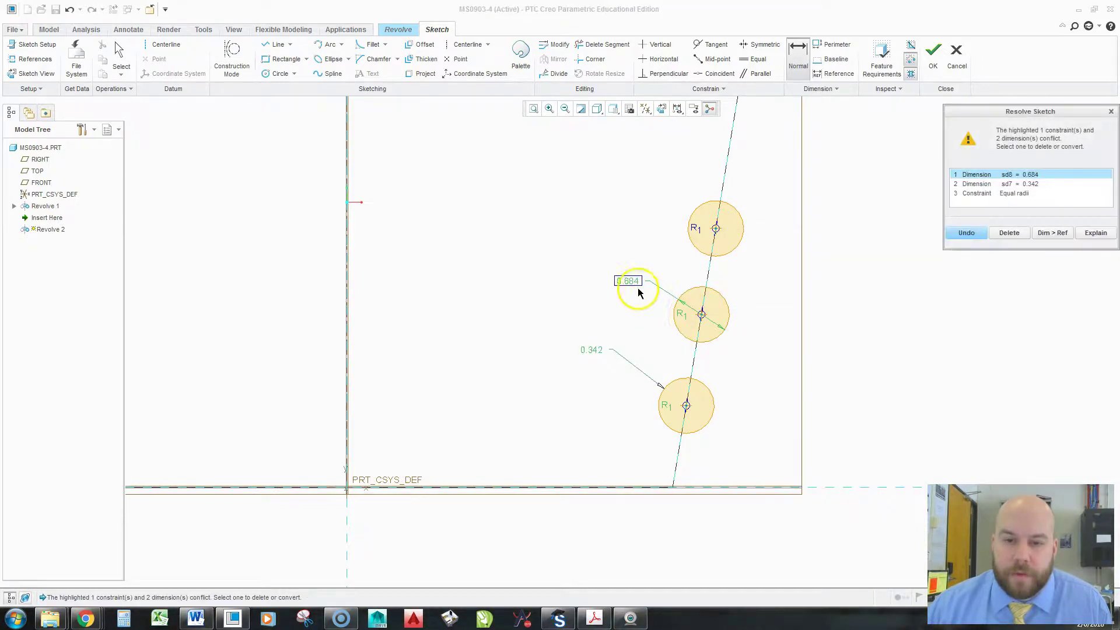
click(967, 232)
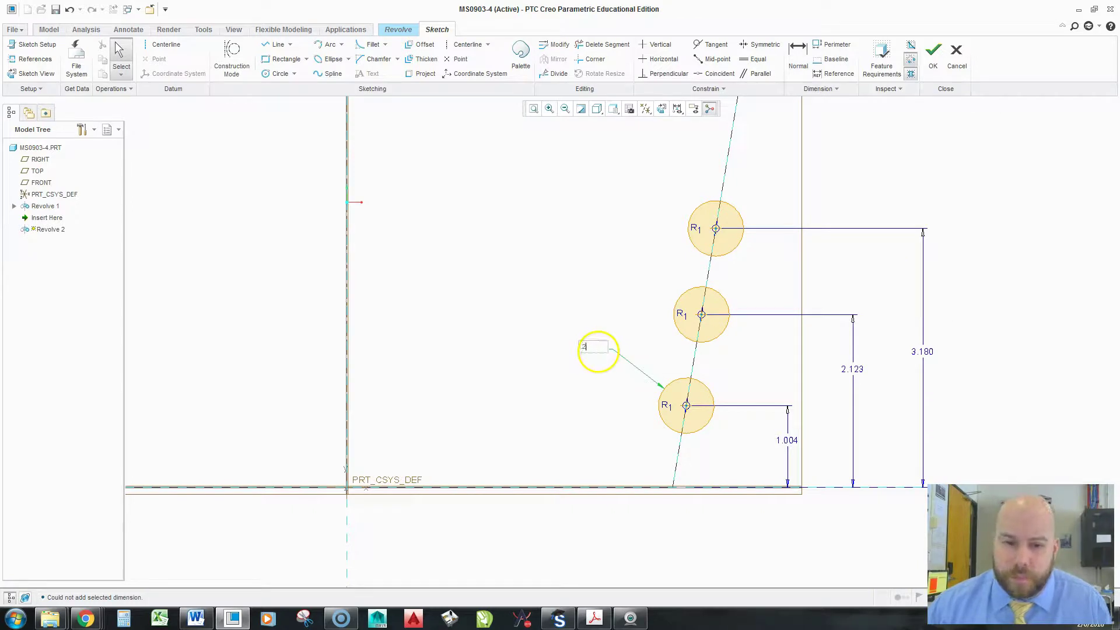
text(5)
key(Return)
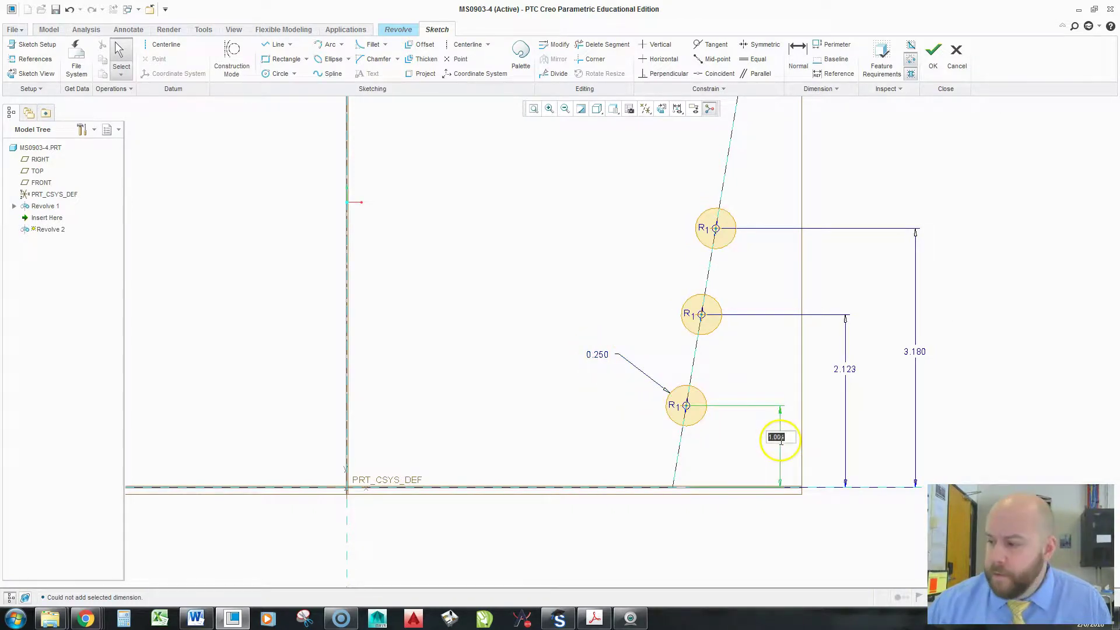
Set the middle circle's height to 2.000 and the top circle's height to 3.000
double_click(842, 366)
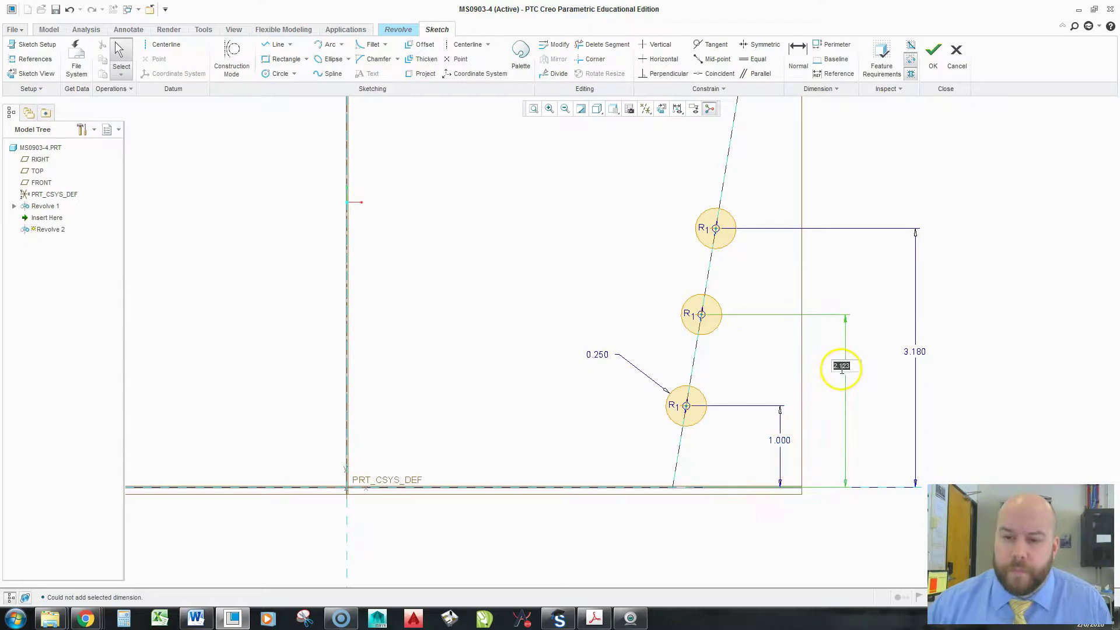
text(2)
key(Return)
double_click(914, 350)
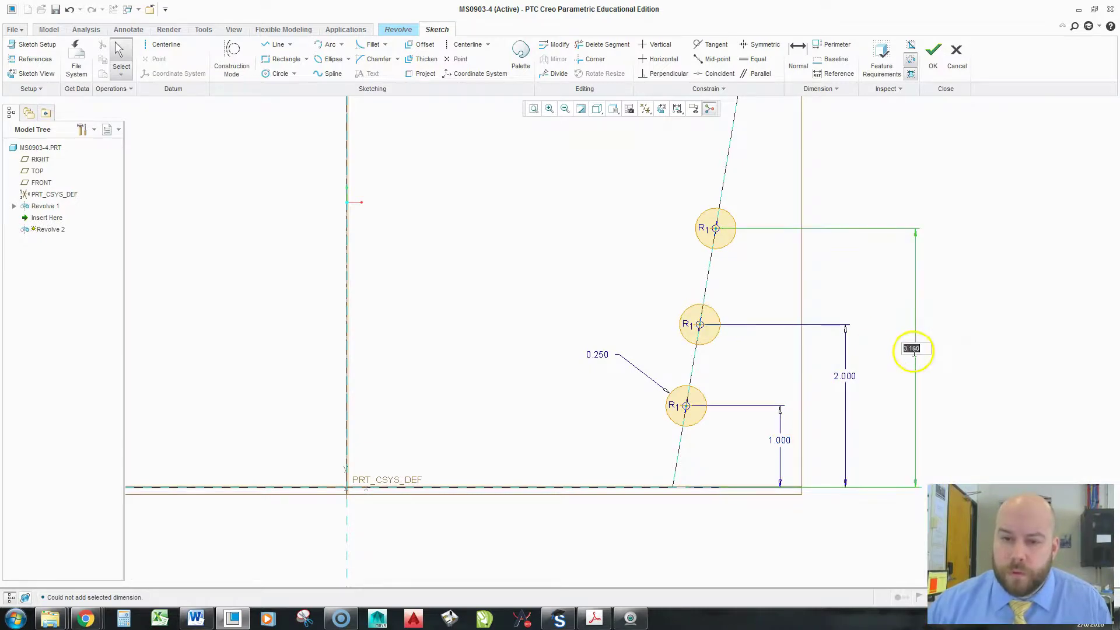
text(3)
key(Return)
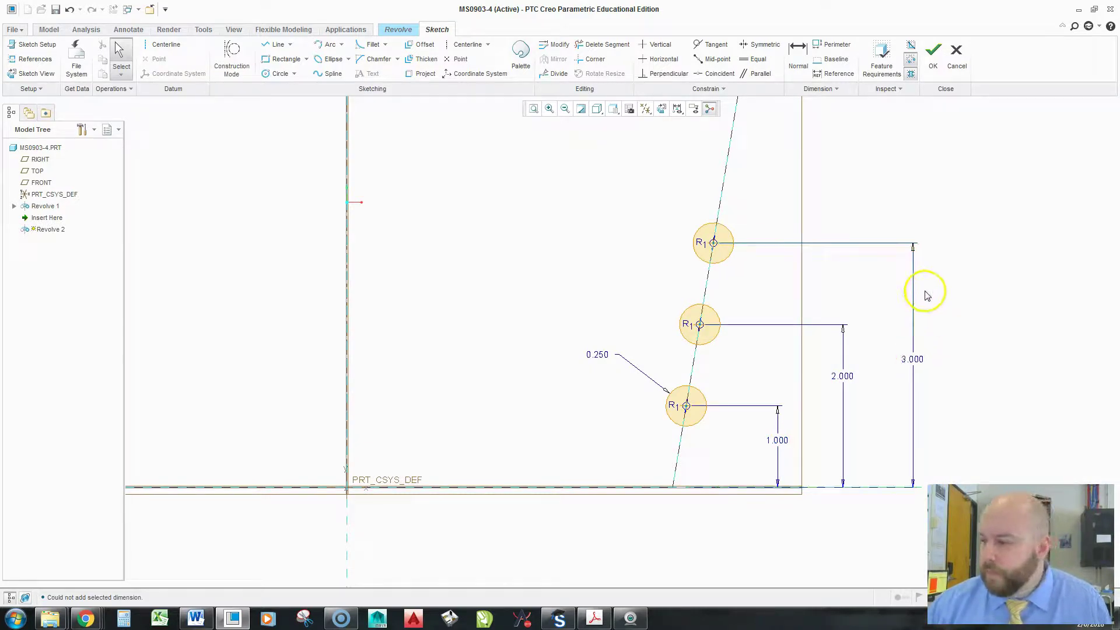
Finish the groove sketch, display shaded with edges, and set the revolve to Remove Material
click(933, 63)
scroll(810, 362, up, 3)
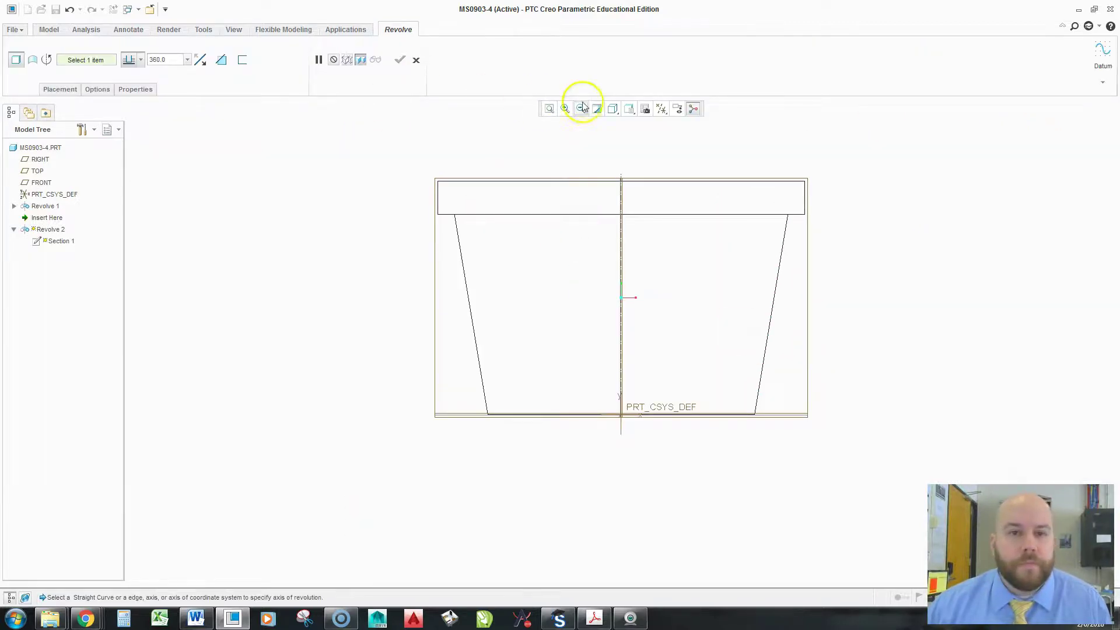
click(612, 108)
click(624, 135)
mouse_move(760, 188)
middle_down()
mouse_move(772, 236)
mouse_move(532, 400)
middle_up()
scroll(550, 309, up, 2)
scroll(532, 260, down, 3)
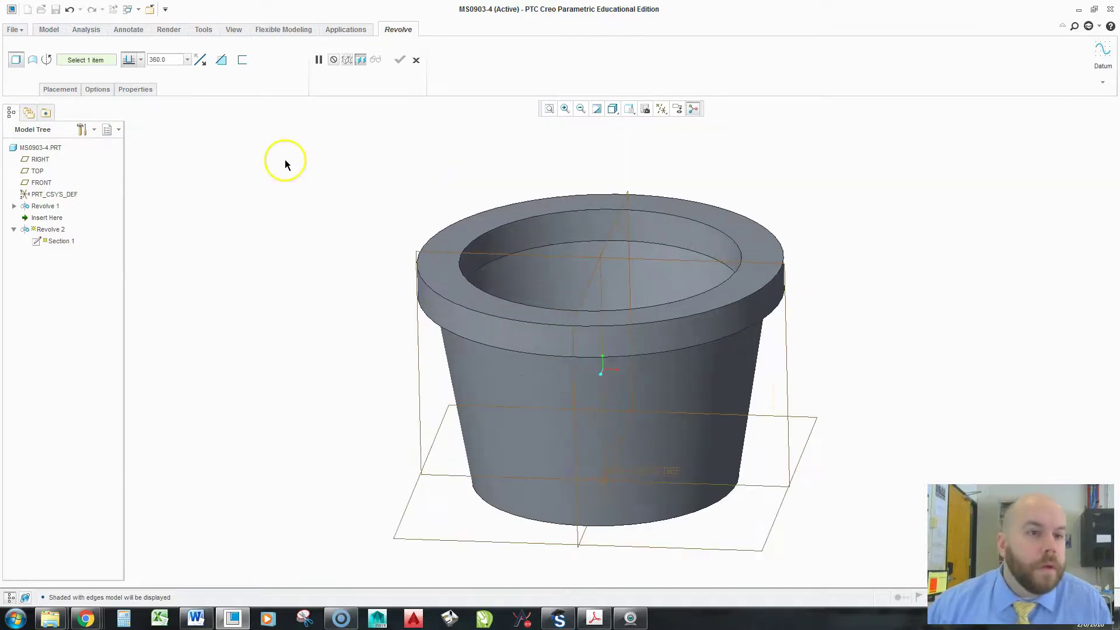
click(224, 64)
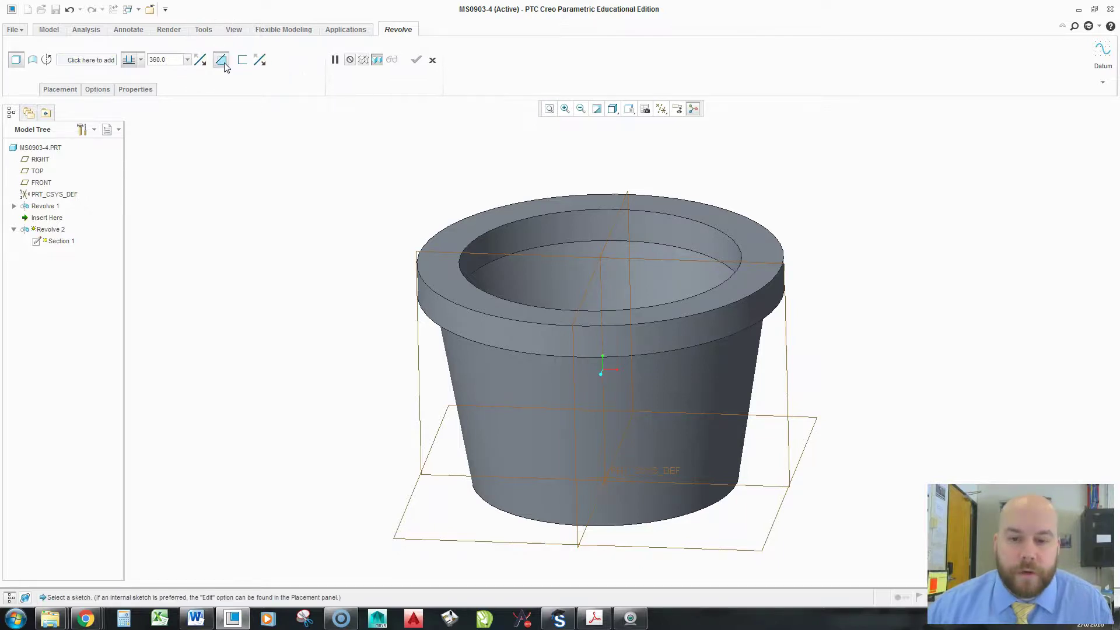
Reopen the groove sketch and add the part's central axis as a reference
middle_drag(694, 430, 737, 402)
click(60, 90)
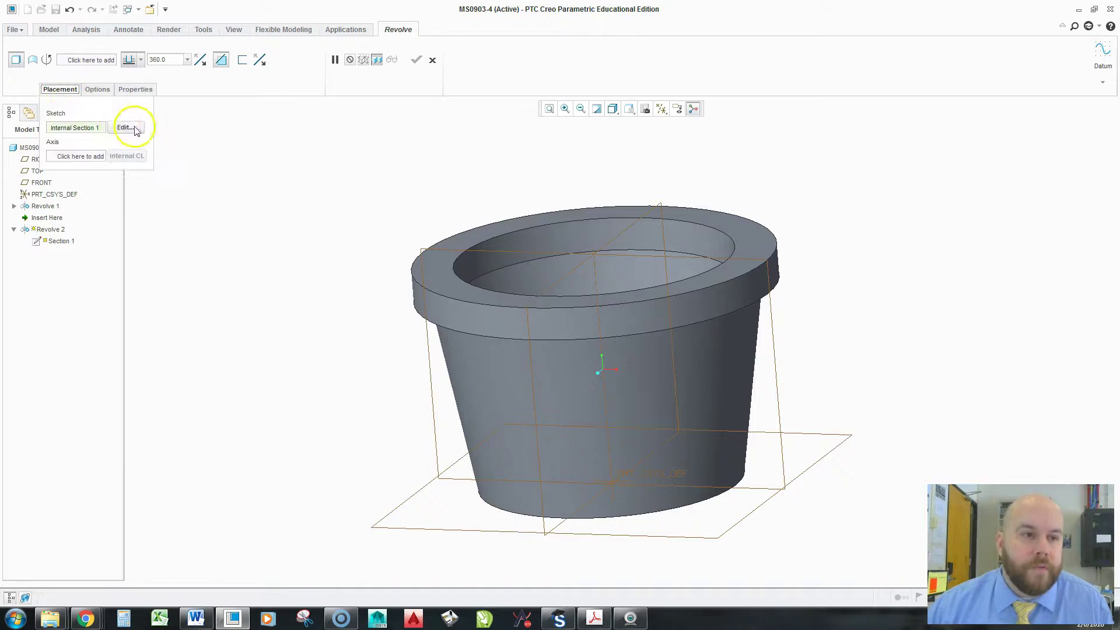
click(128, 125)
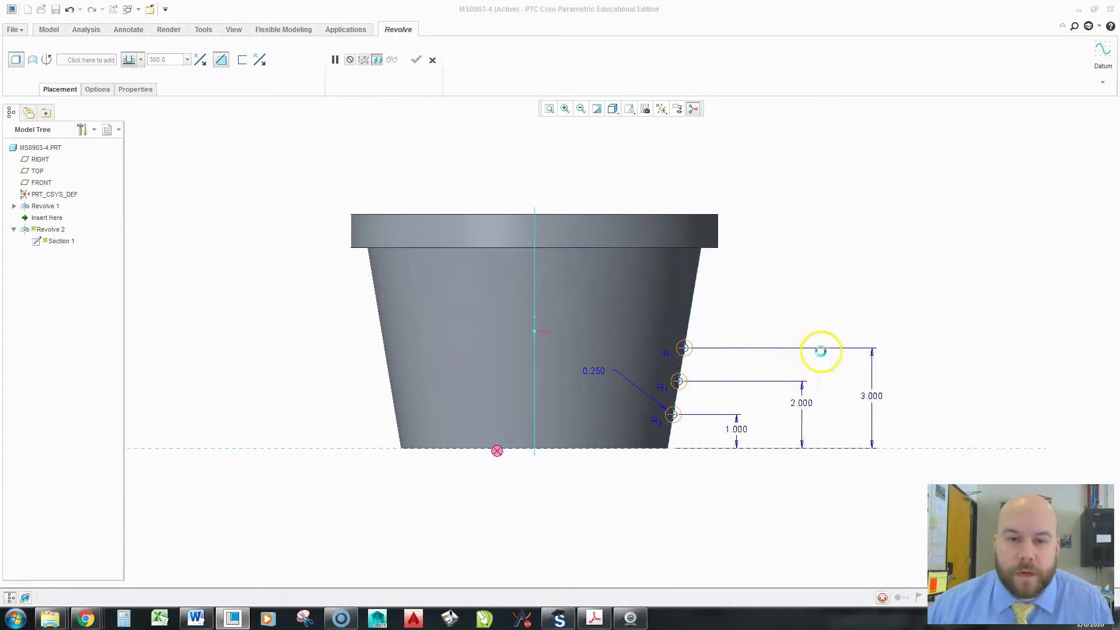
scroll(435, 209, down, 1)
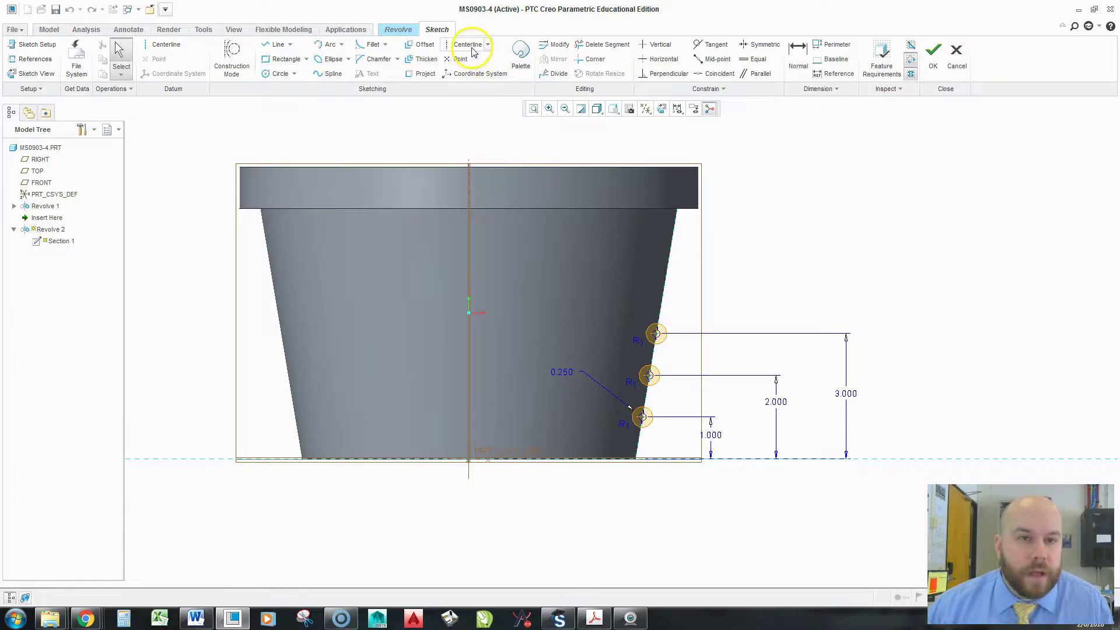
right_click(199, 266)
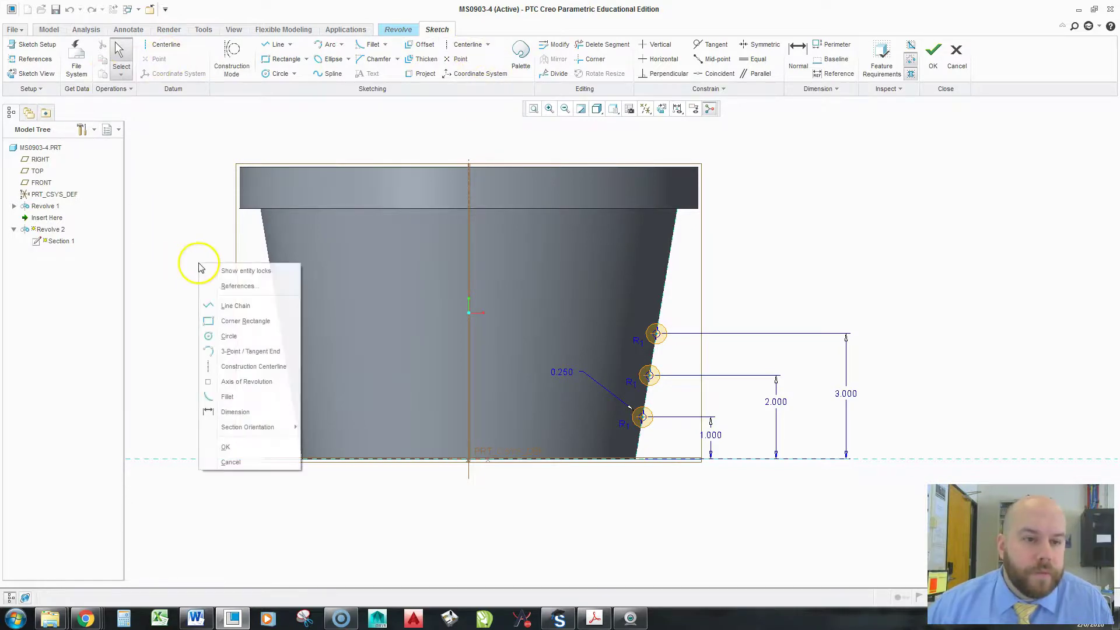
click(231, 287)
click(470, 237)
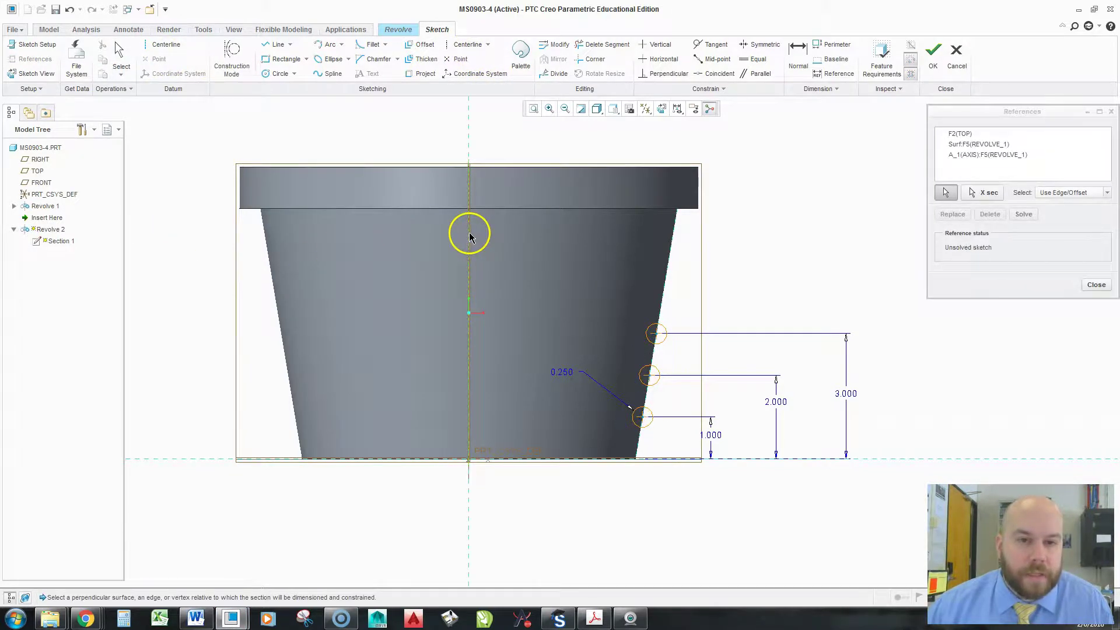
middle_click(497, 96)
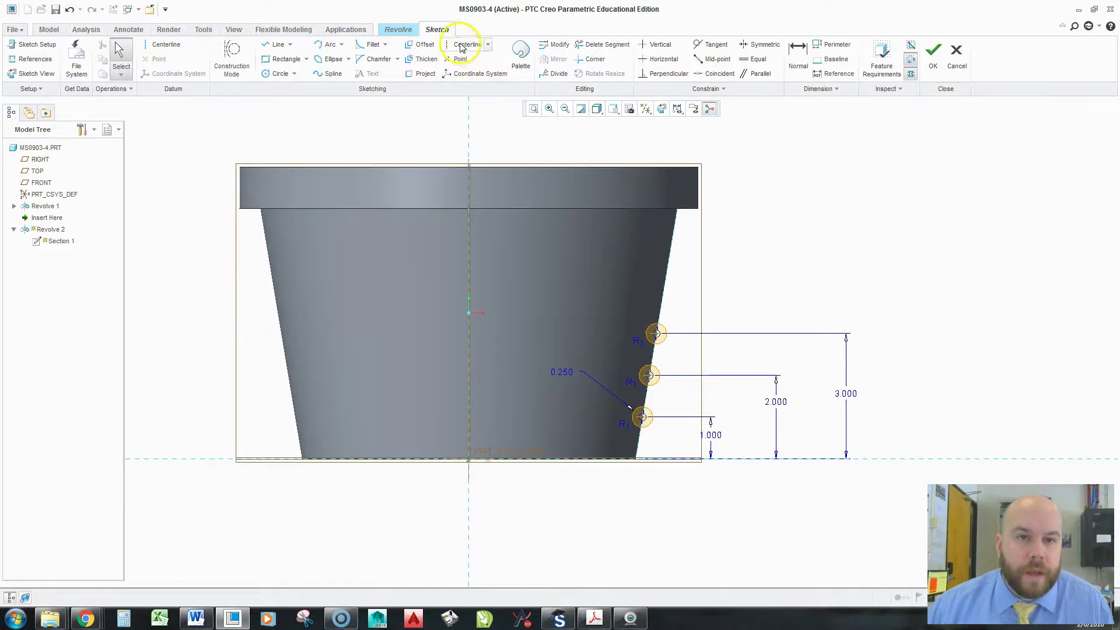
Draw a vertical centreline on the part axis and designate it the axis of revolution
click(472, 201)
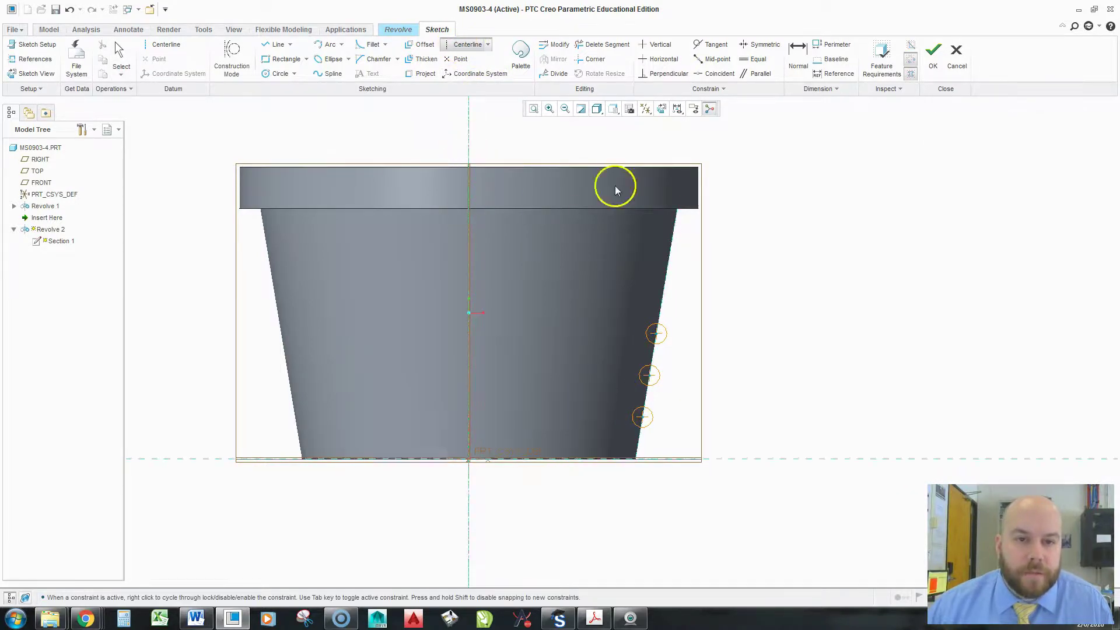
middle_click(824, 187)
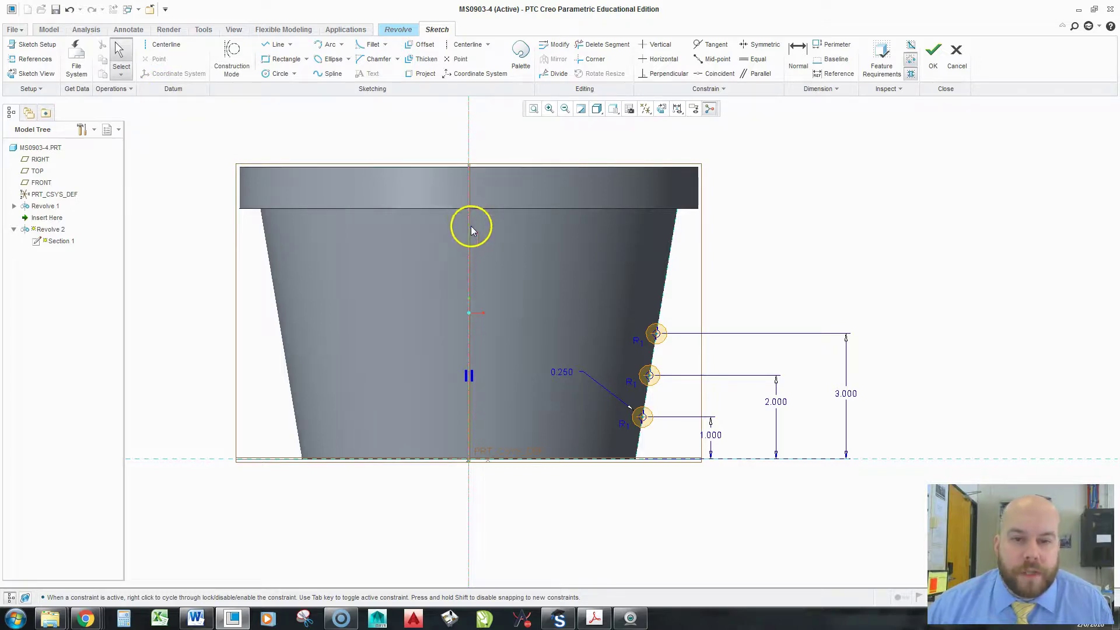
right_click(471, 142)
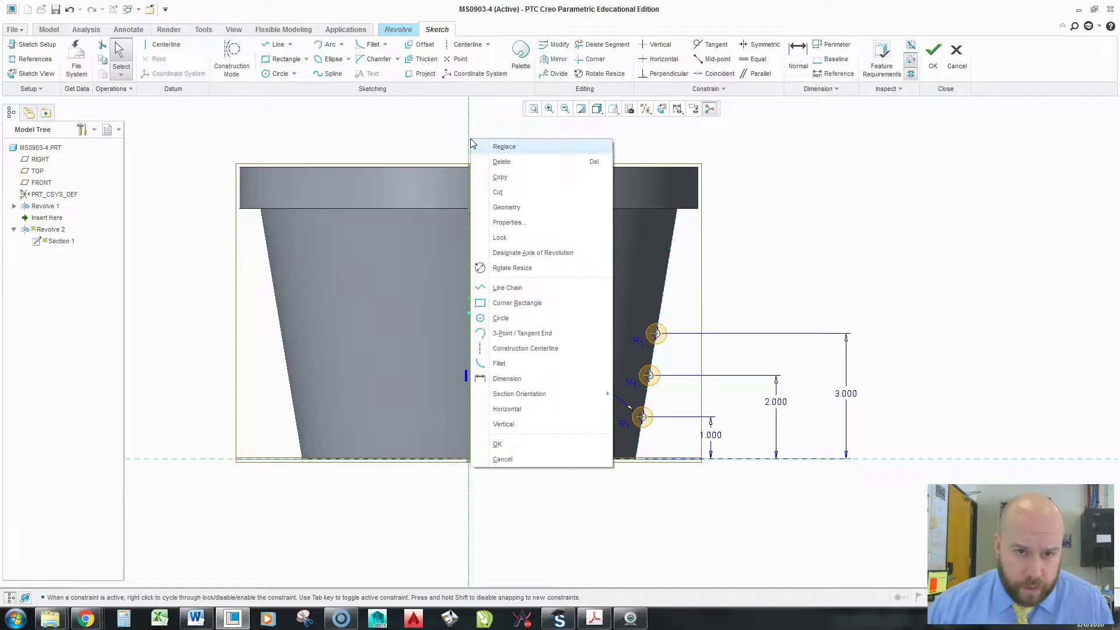
click(554, 254)
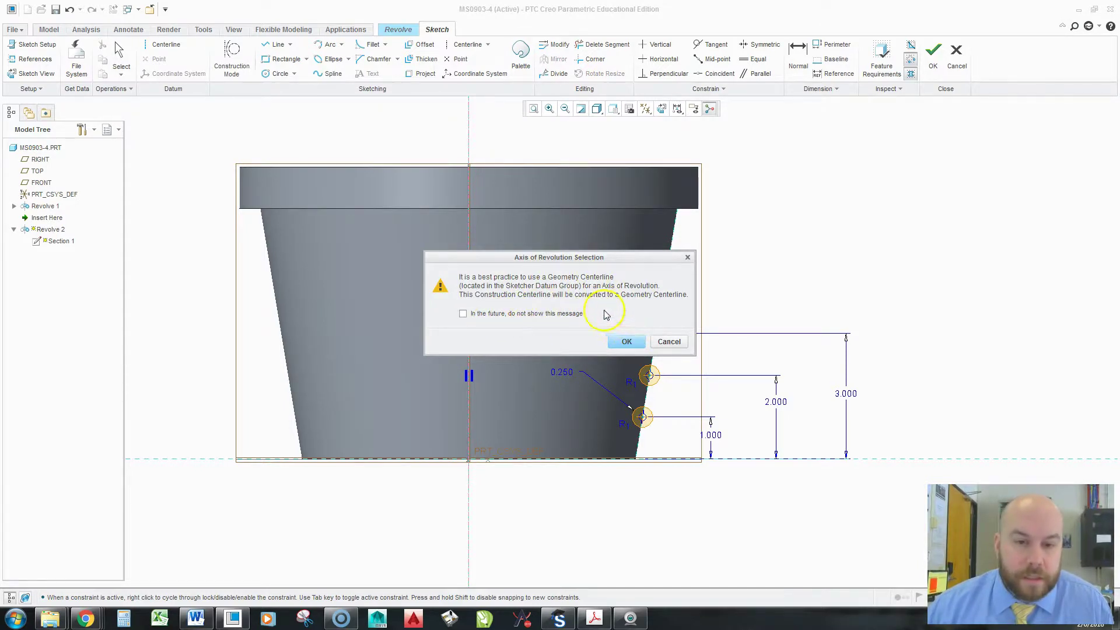
click(624, 342)
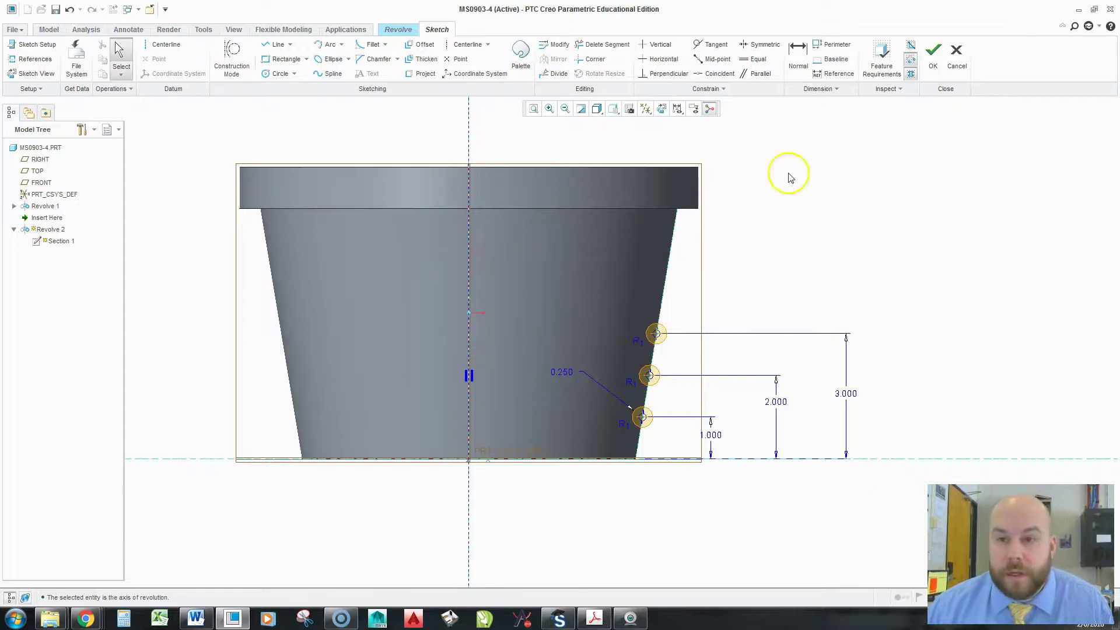
Finish the sketch and complete the revolve cut forming three grooves
click(931, 63)
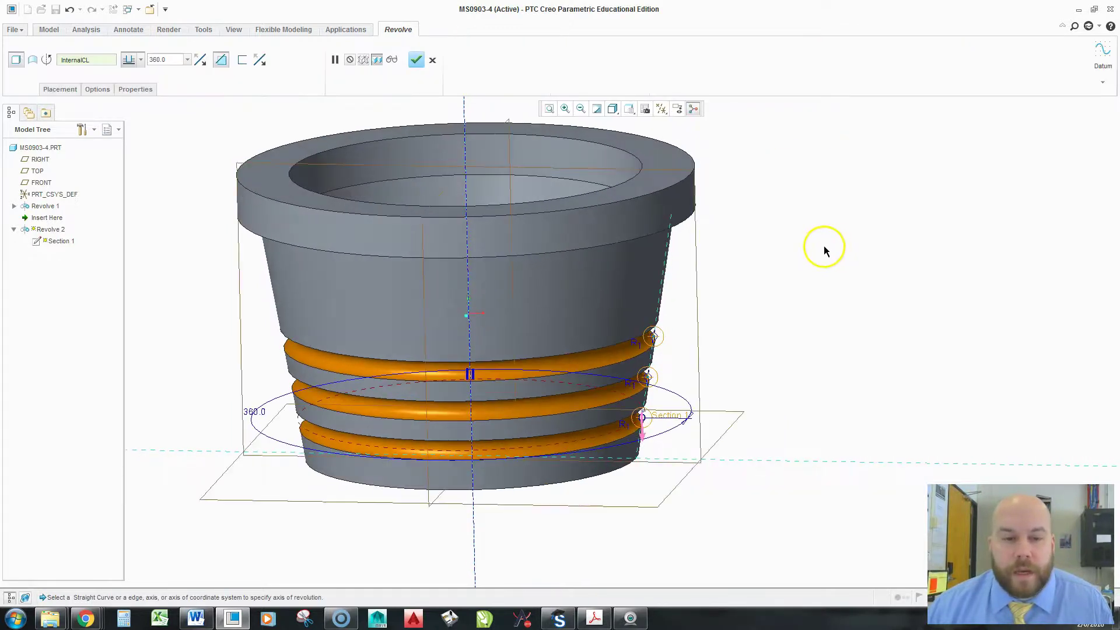
mouse_move(825, 247)
middle_down()
mouse_move(752, 248)
mouse_move(745, 220)
mouse_move(824, 292)
middle_up()
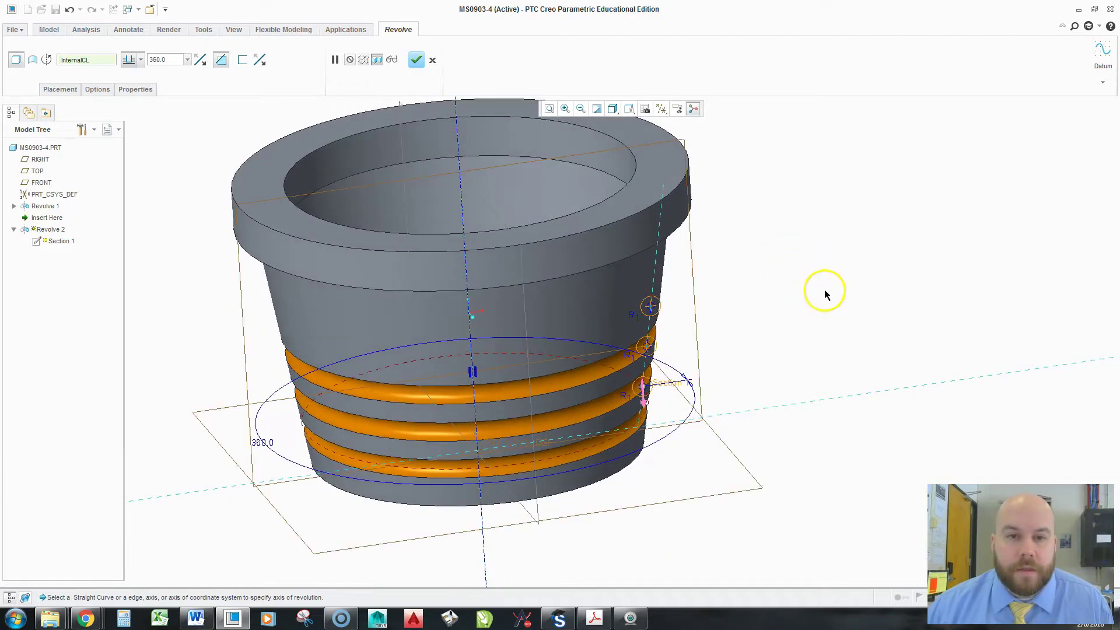
scroll(825, 292, up, 2)
scroll(600, 253, down, 3)
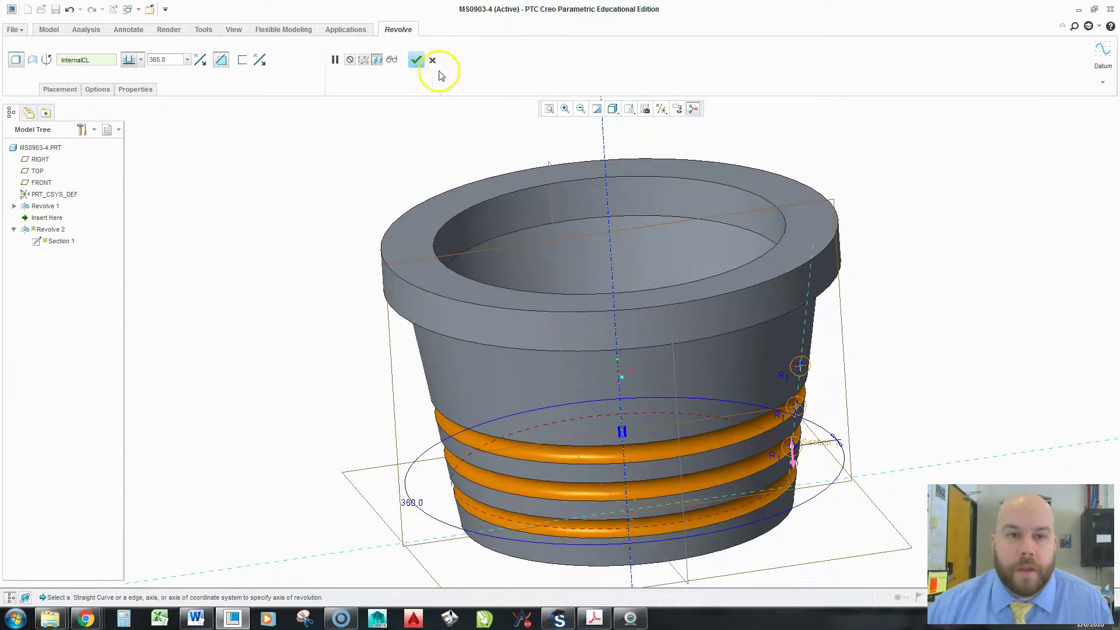
click(413, 61)
middle_drag(496, 250, 829, 356)
Place a hole on the cup floor, fixed at the centre axis
scroll(820, 429, up, 2)
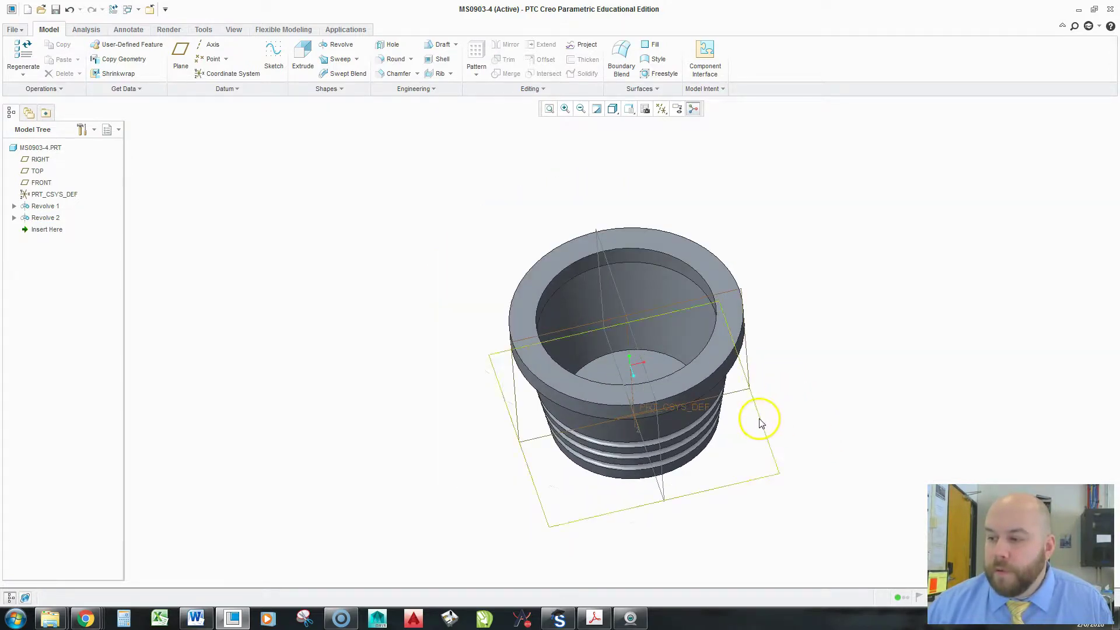
scroll(758, 417, down, 3)
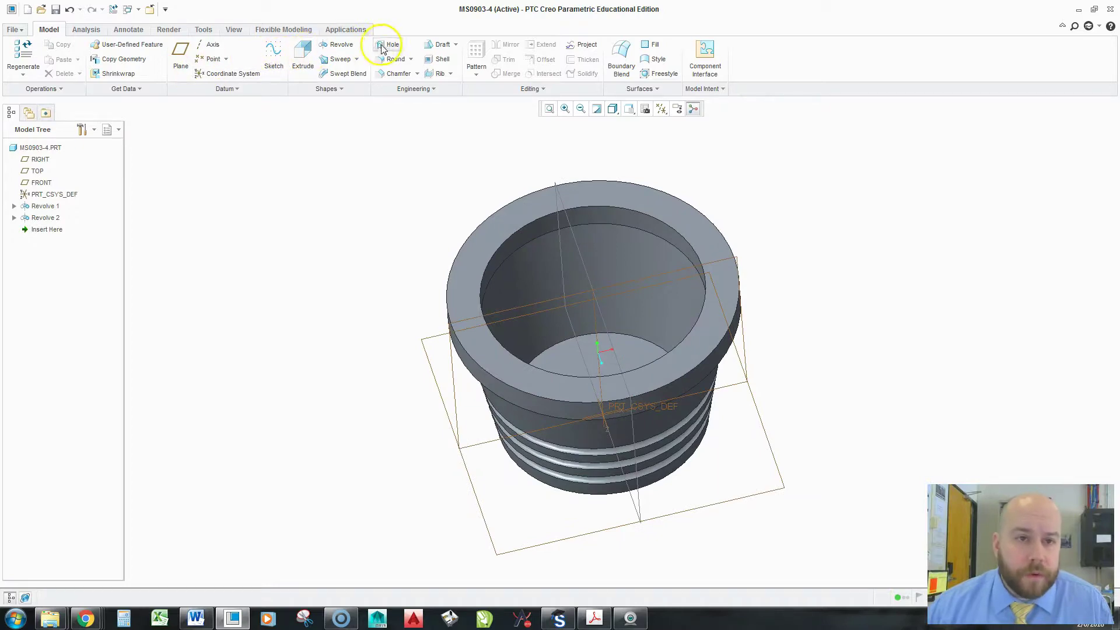
mouse_move(785, 325)
middle_down()
mouse_move(795, 348)
mouse_move(785, 327)
middle_up()
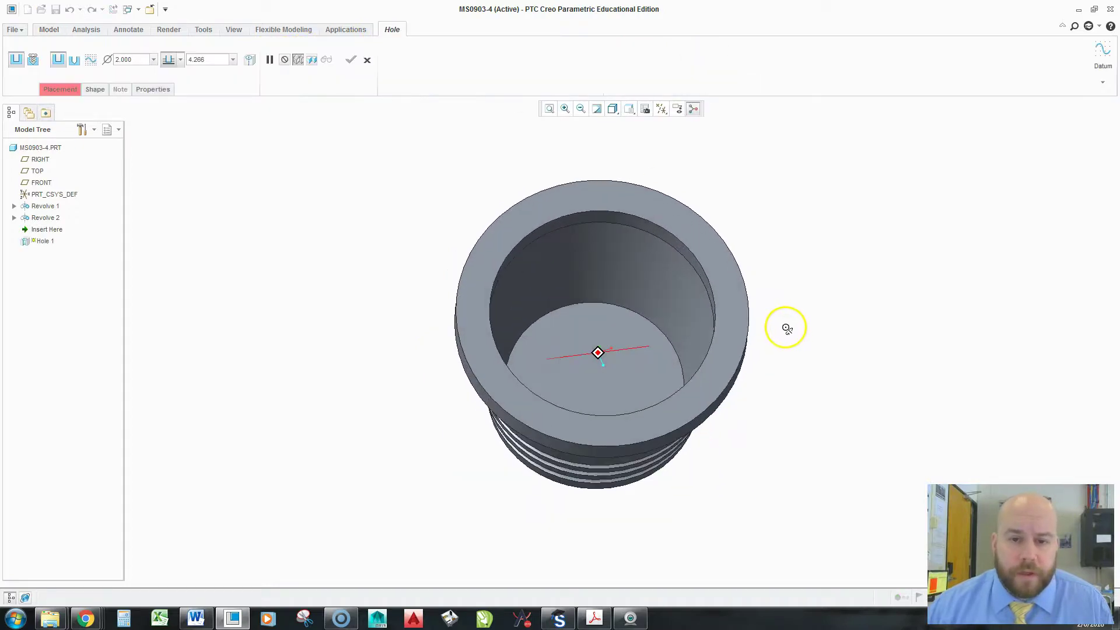
click(599, 401)
scroll(599, 401, down, 4)
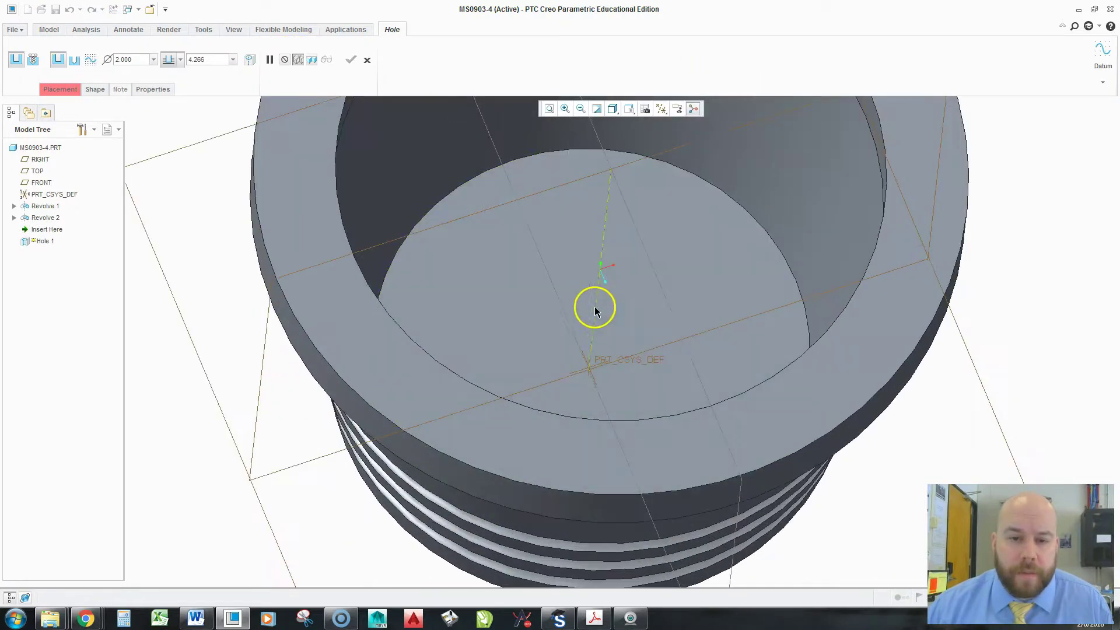
click(595, 309)
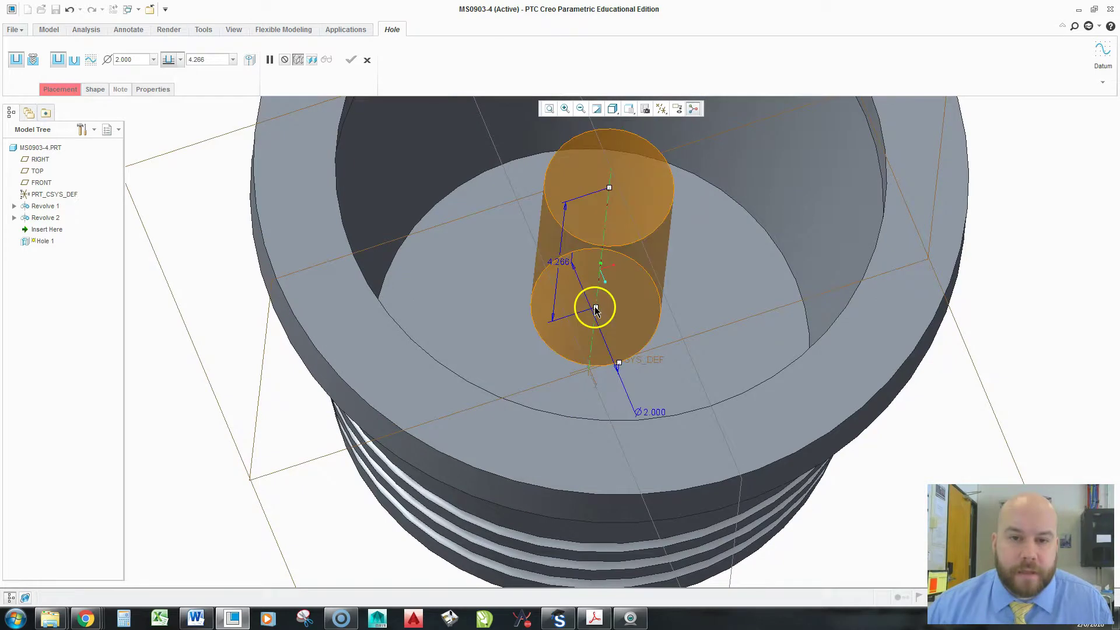
click(507, 360)
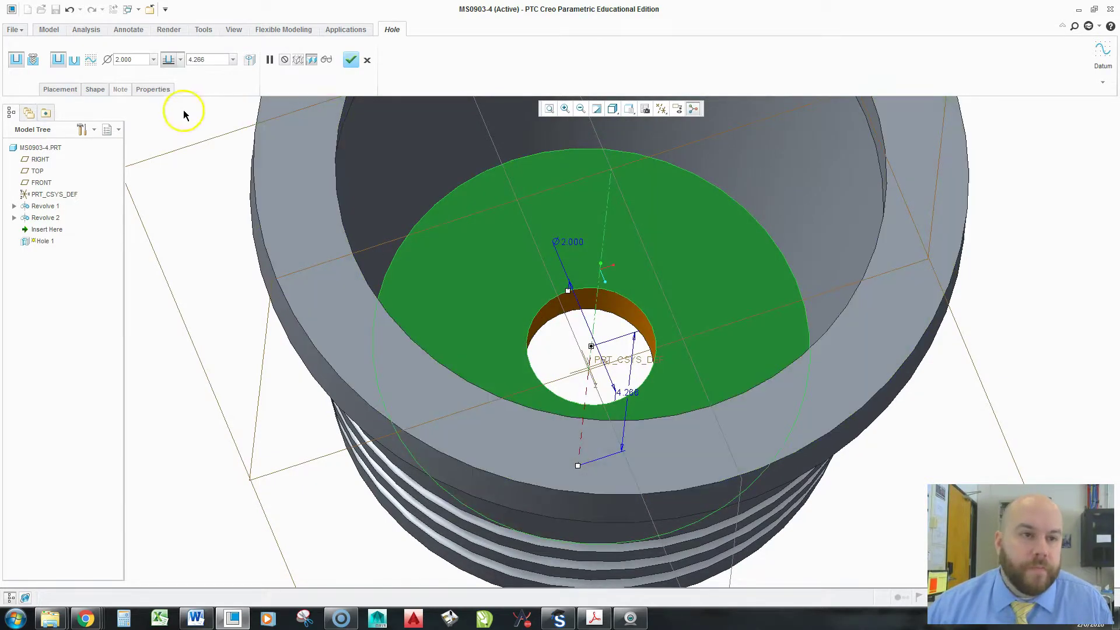
Make the hole Through All with a 0.750 diameter, finish it, and view the PDF drawing
click(180, 59)
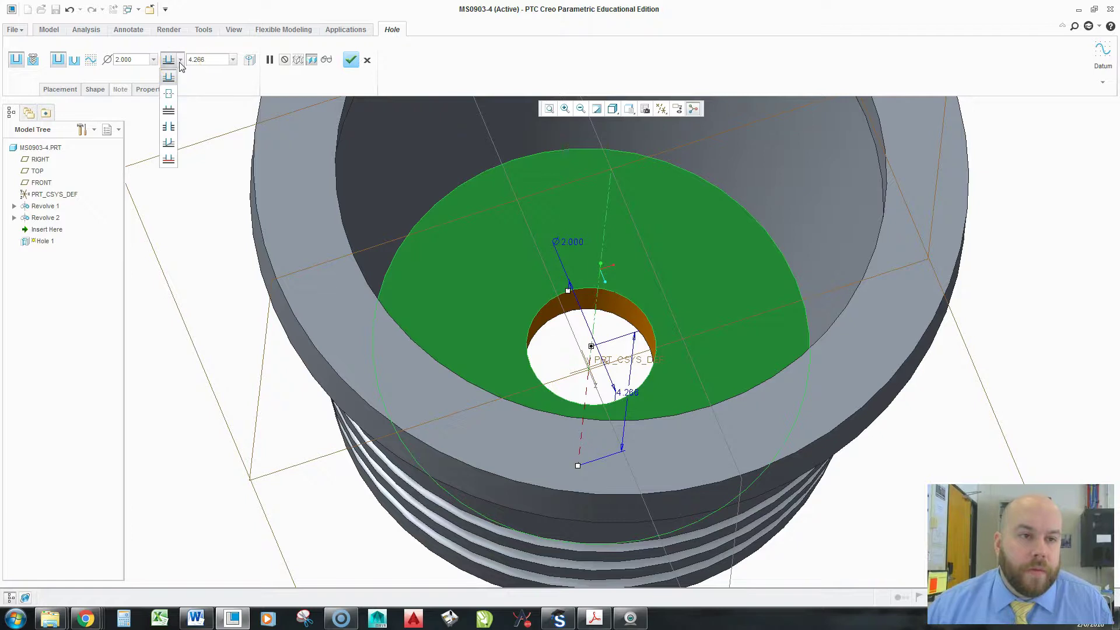
click(169, 132)
double_click(132, 59)
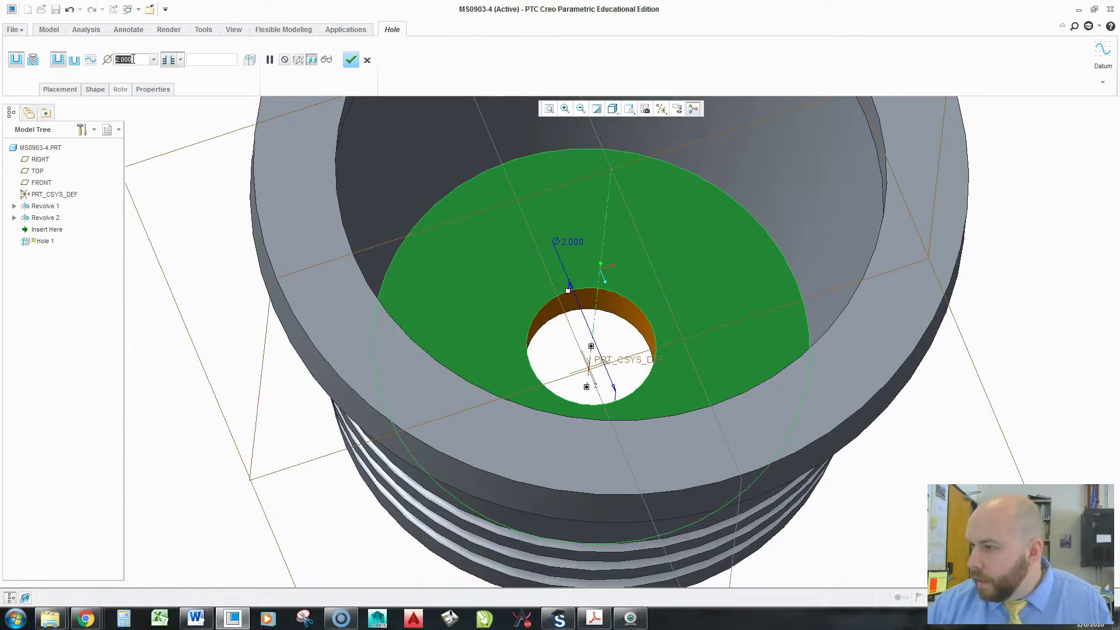
key(BackSpace)
text(.75)
key(Return)
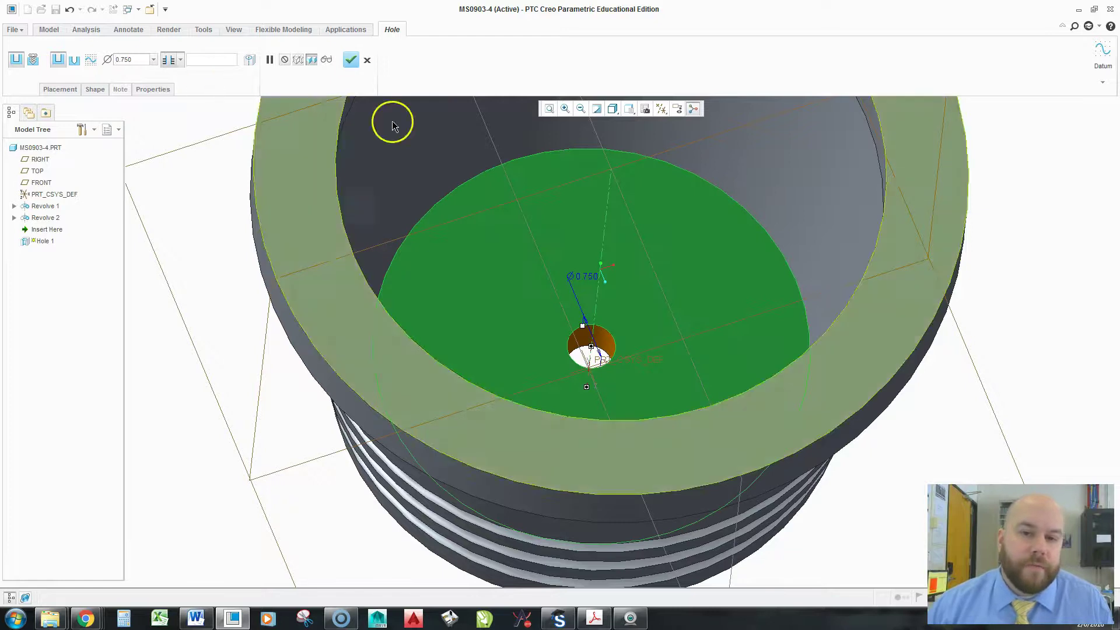
click(350, 63)
middle_drag(850, 355, 832, 429)
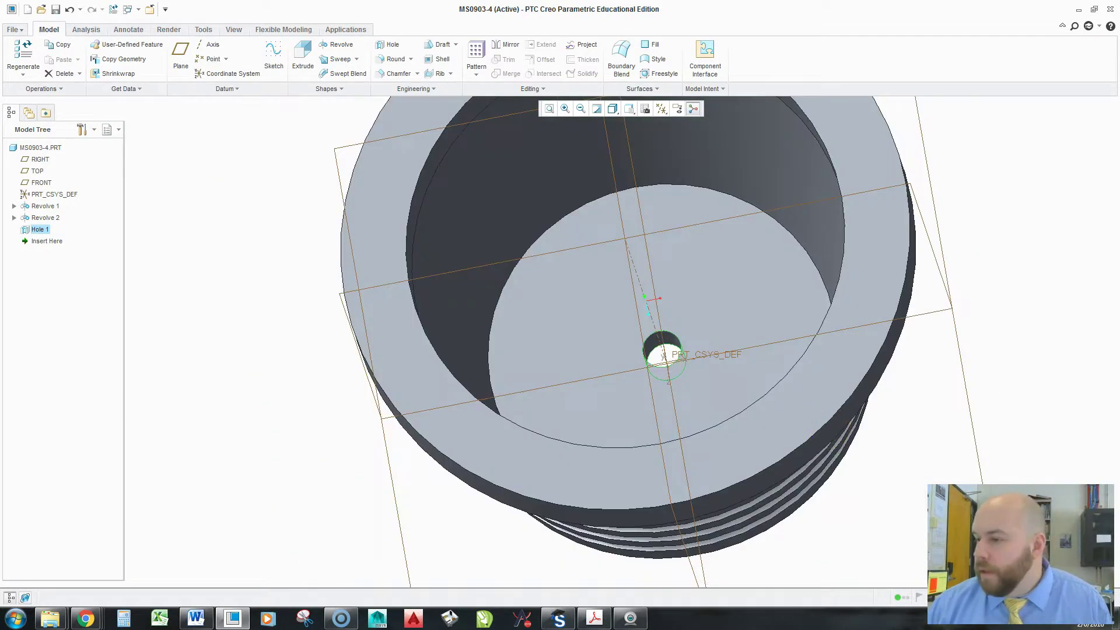
click(594, 618)
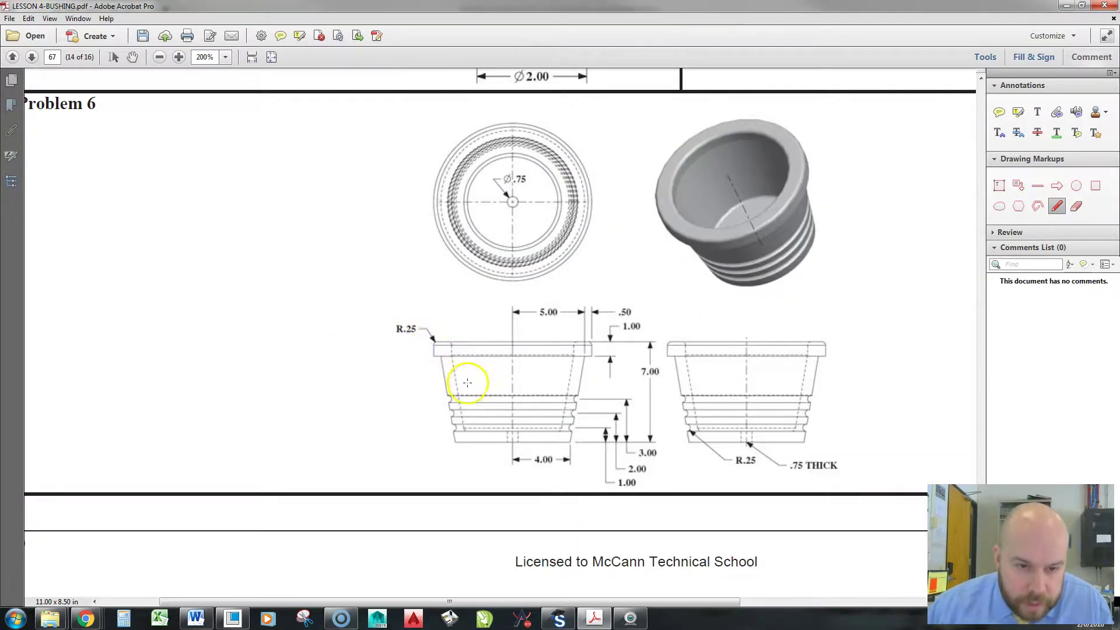
Zoom into the drawing's front view to read the R.25 callout, then switch back to Creo
ctrl+scroll(467, 382, up, 2)
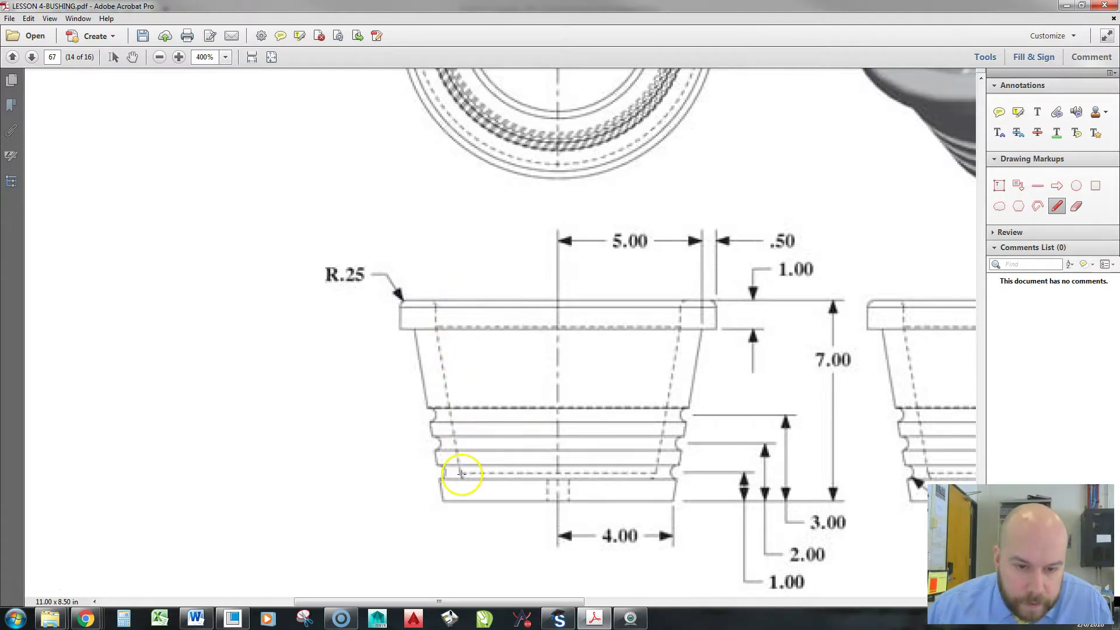
key(alt+Tab)
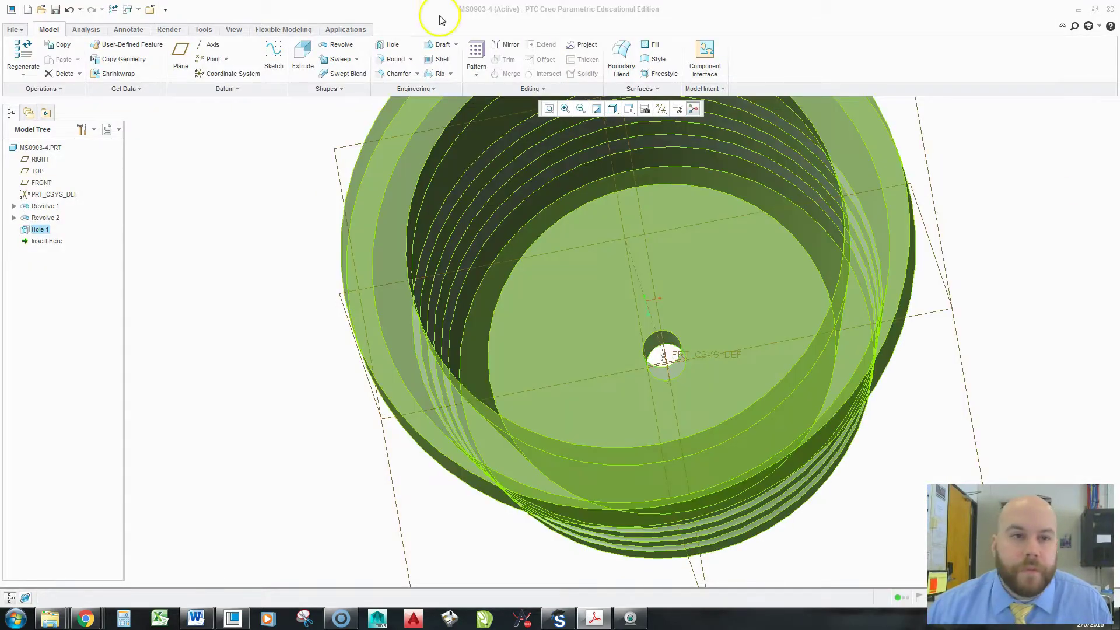
Start a round on the top outer and inner rim edges in Set 1, deleting the stray Set 2
click(395, 59)
scroll(488, 500, down, 3)
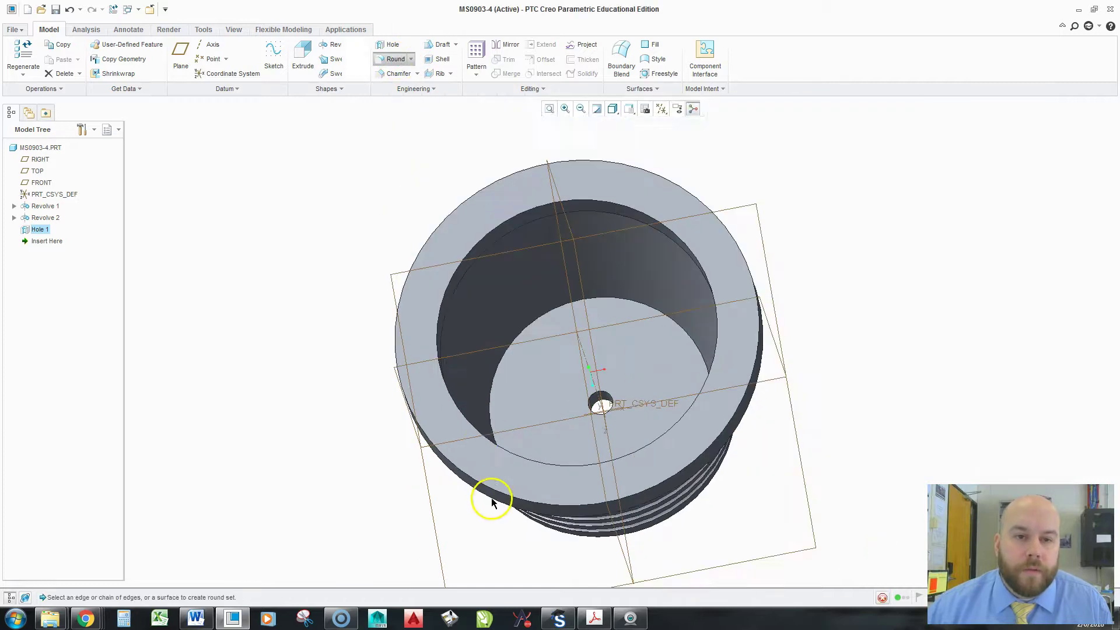
middle_drag(488, 500, 370, 330)
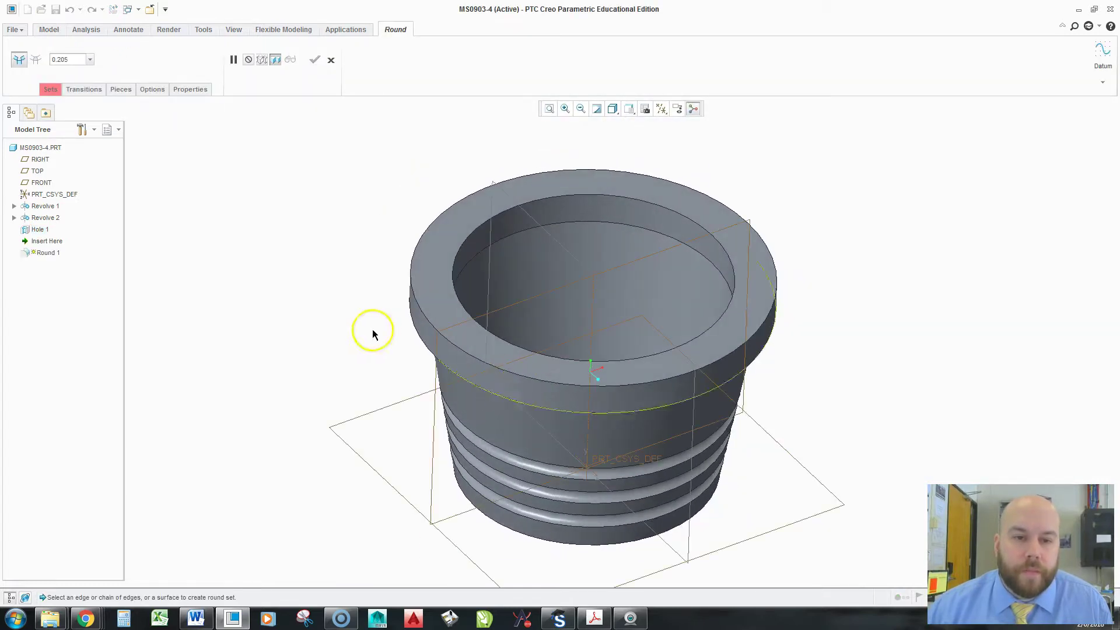
click(409, 262)
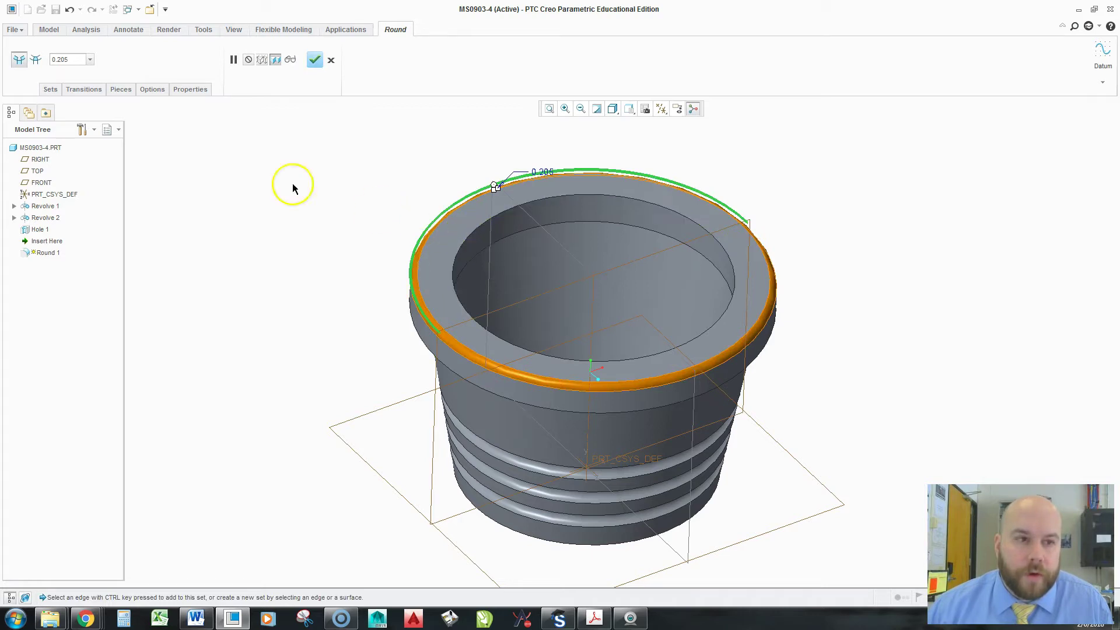
click(50, 90)
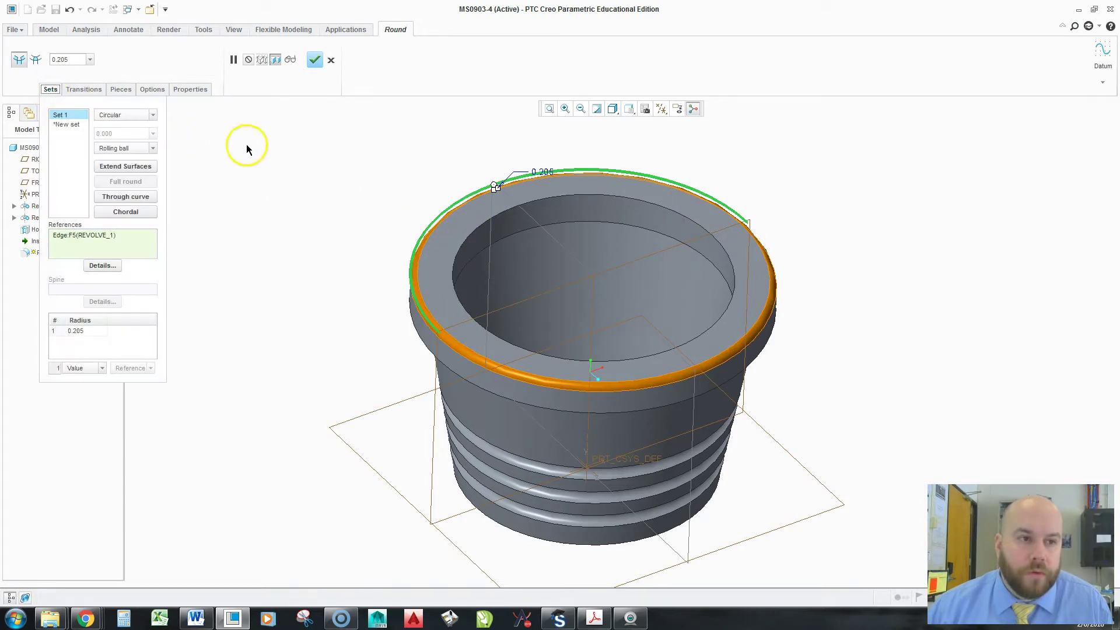
ctrl+click(470, 229)
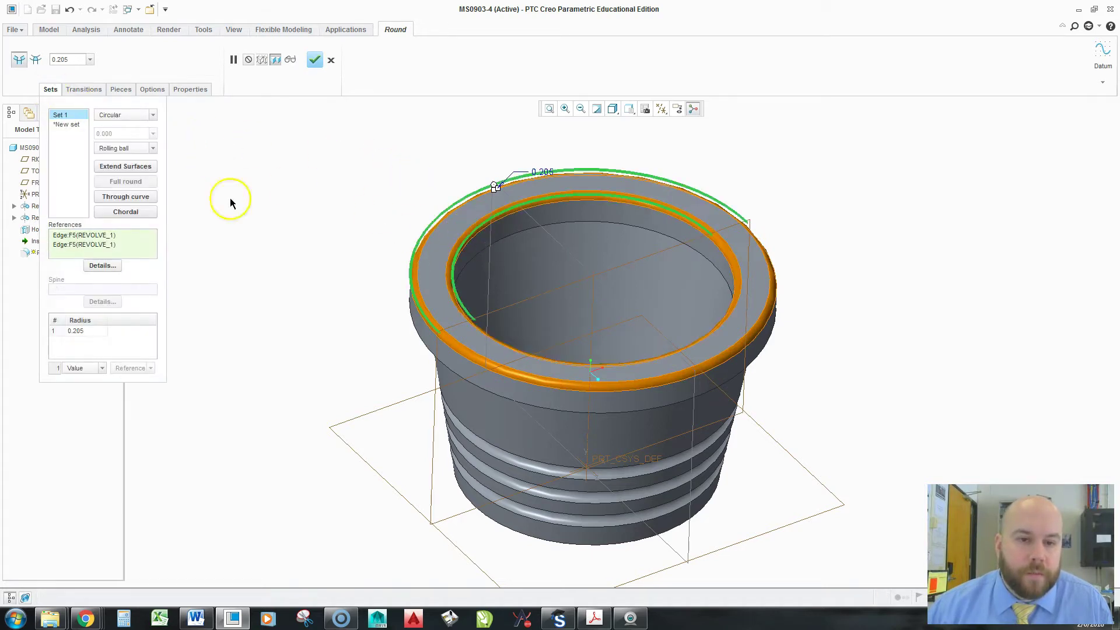
click(472, 261)
right_click(68, 126)
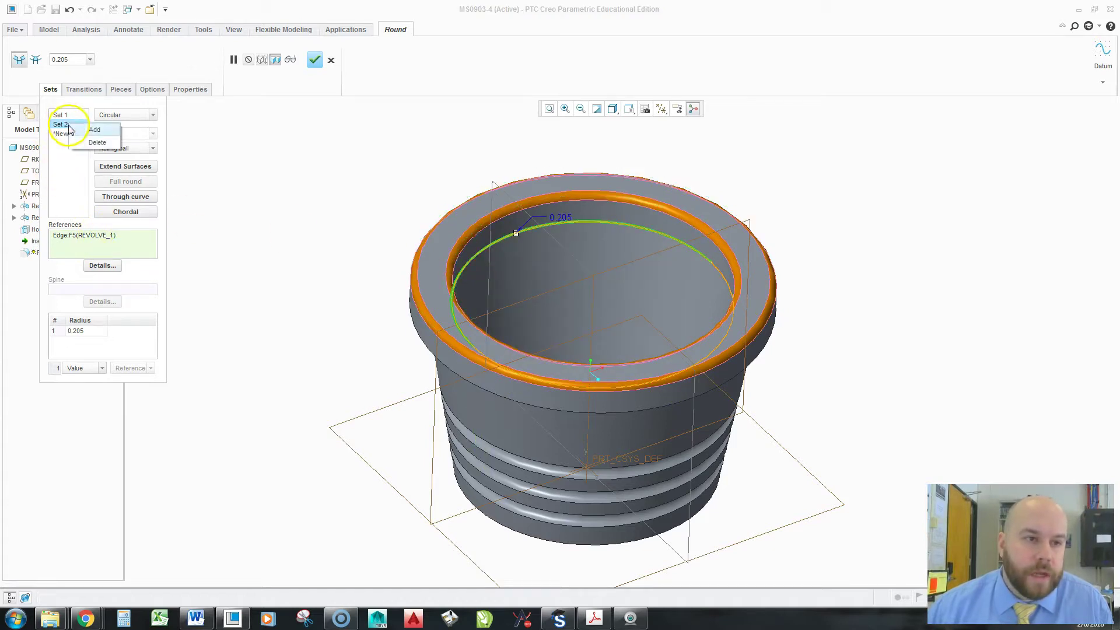
click(105, 144)
Add another rim edge and the floor edge to the round's Set 1
mouse_move(647, 330)
middle_down()
mouse_move(657, 350)
mouse_move(634, 344)
middle_up()
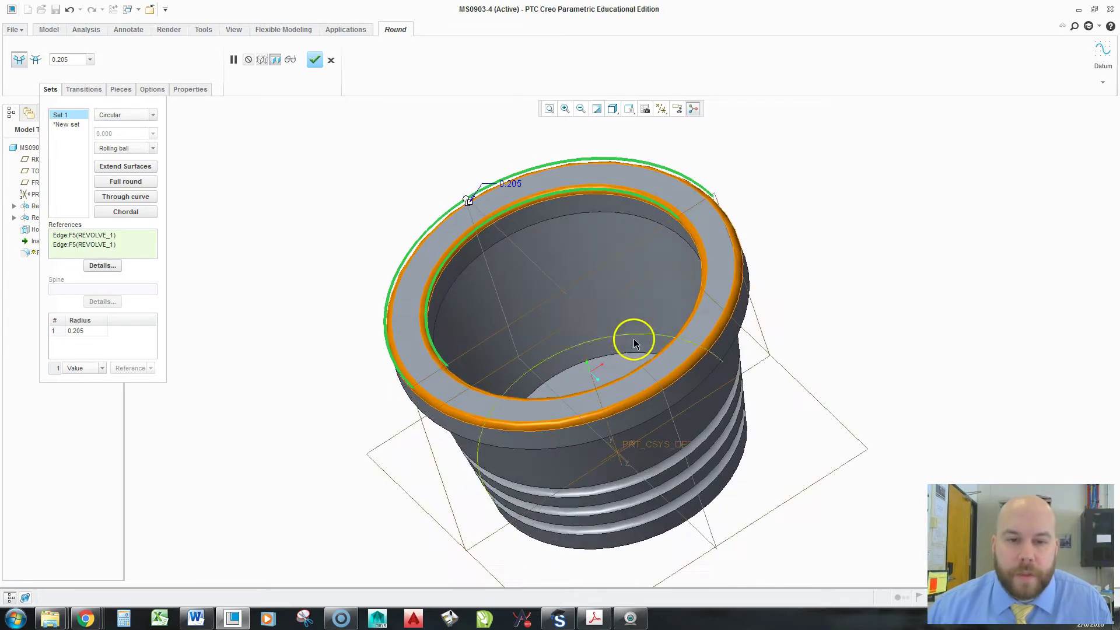
ctrl+click(461, 269)
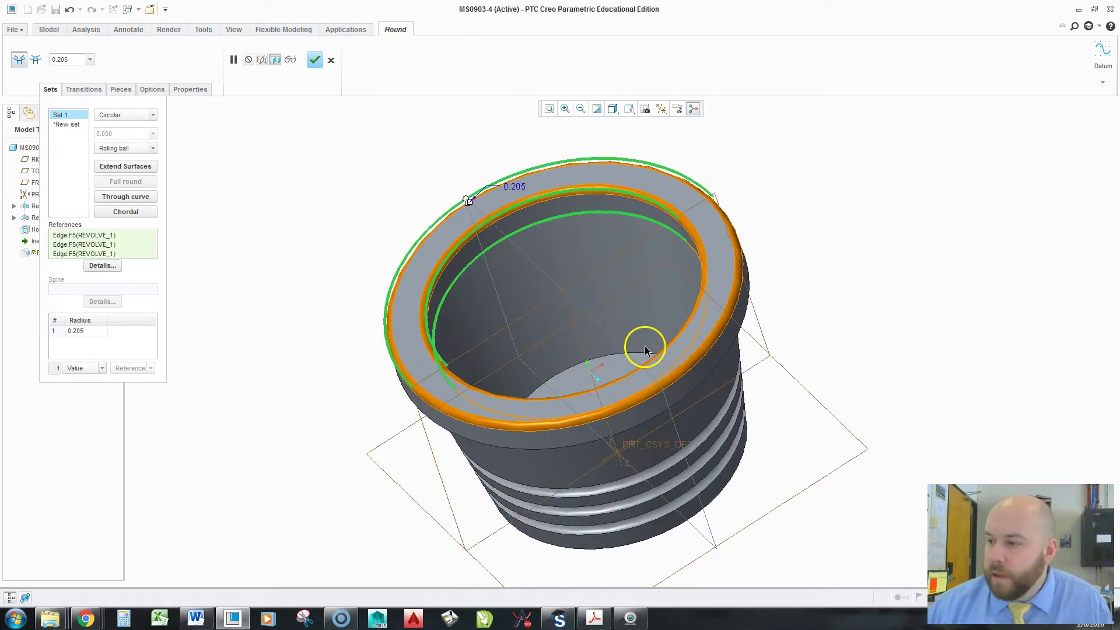
ctrl+click(610, 359)
middle_drag(562, 307, 586, 297)
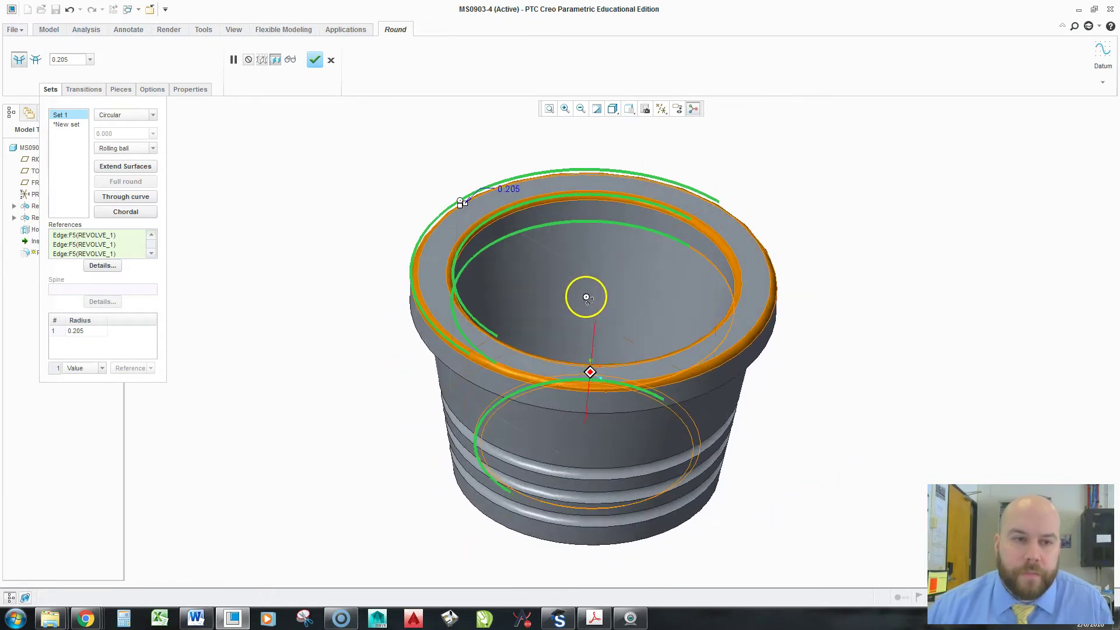
Set the round radius to 0.25, finish Round 1, and save the part
key(BackSpace)
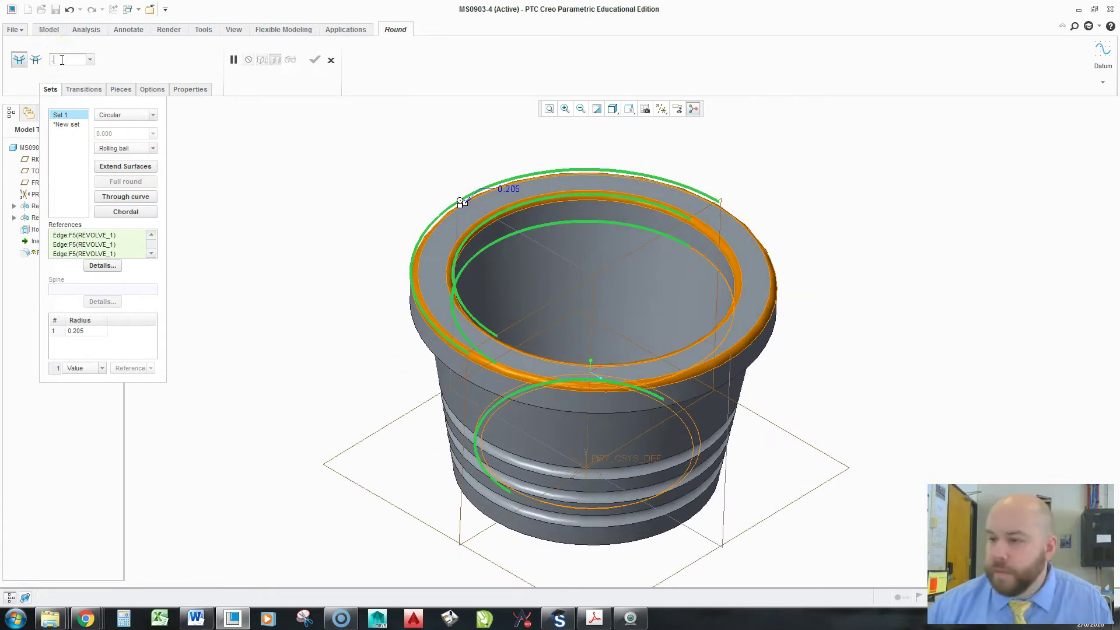
text(.25)
key(Return)
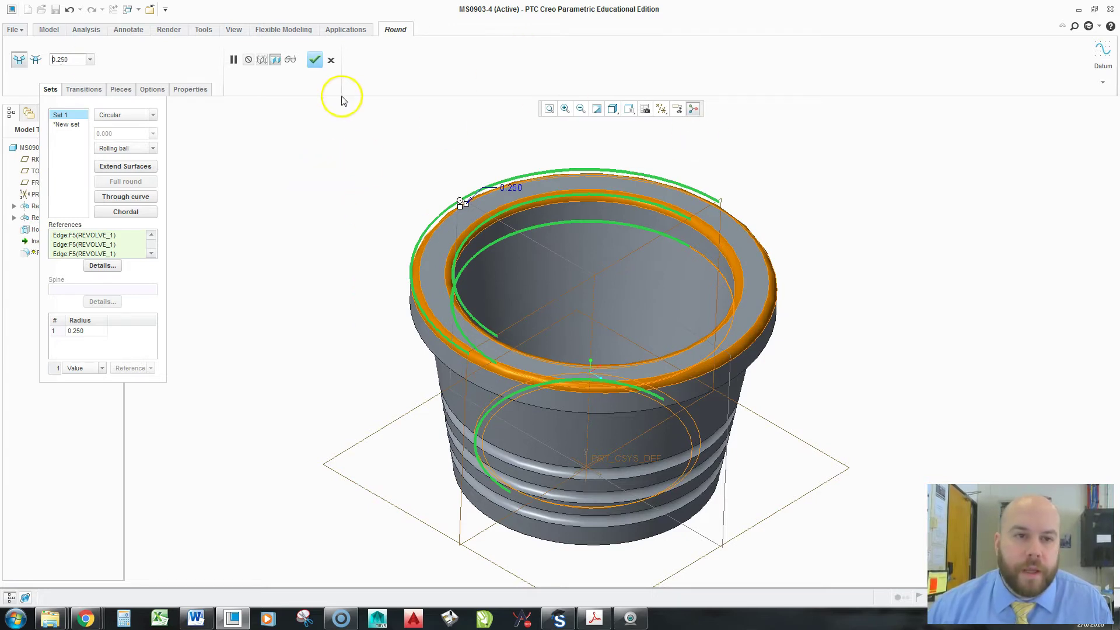
click(314, 60)
mouse_move(900, 299)
middle_down()
mouse_move(950, 260)
mouse_move(875, 304)
mouse_move(875, 325)
mouse_move(634, 255)
middle_up()
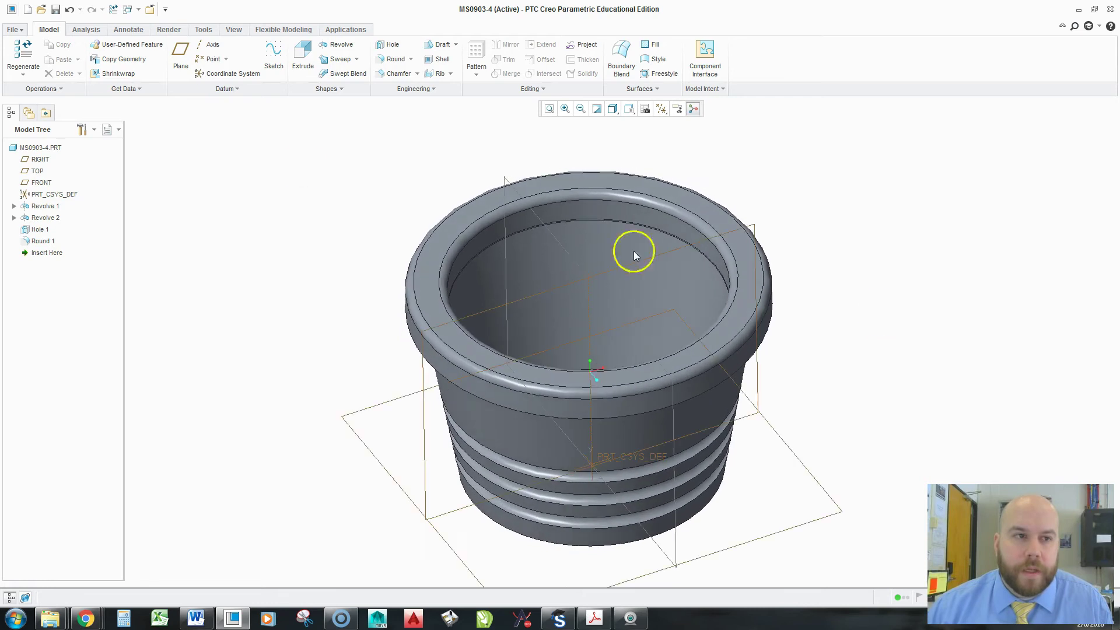
click(56, 10)
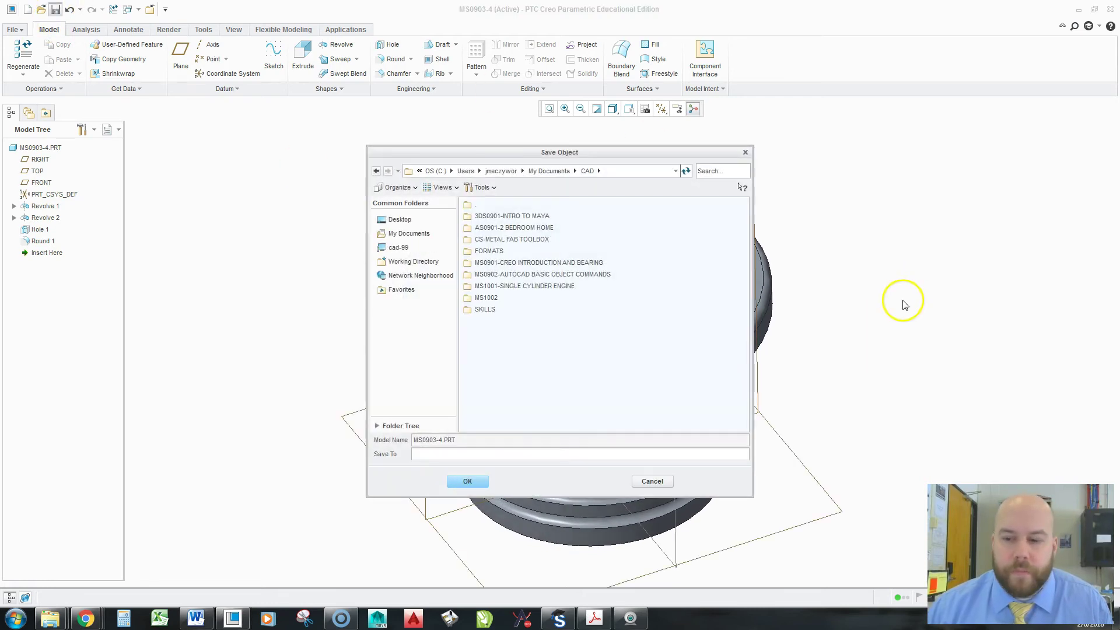